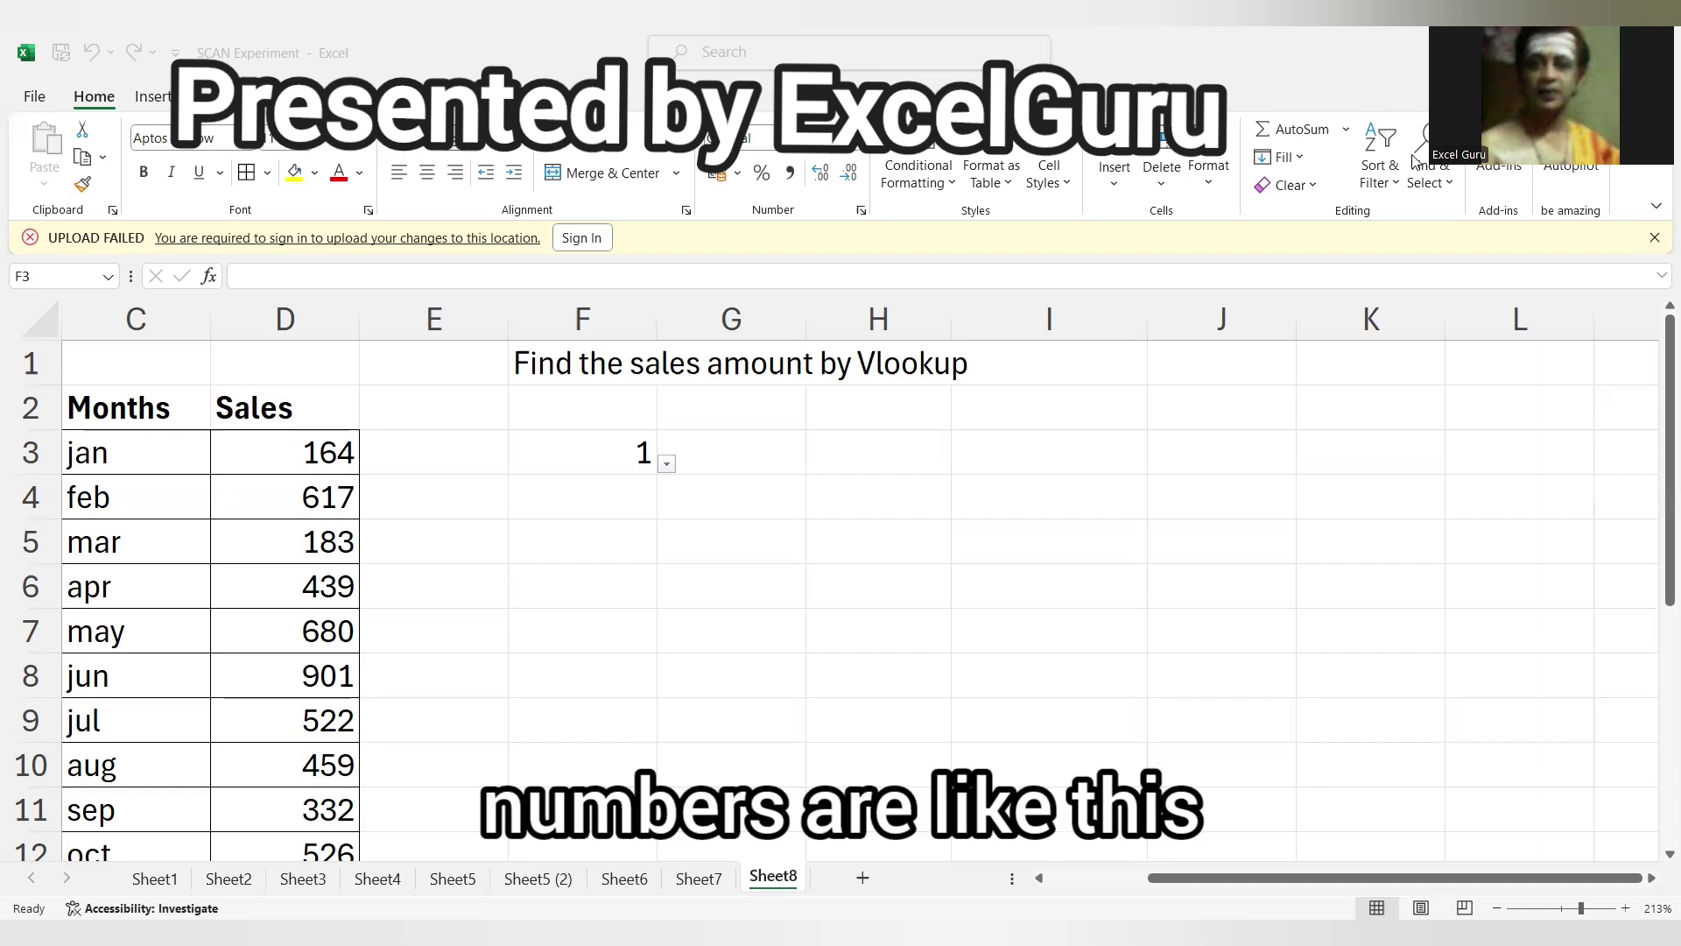
# - Choose 2 from the drop-down list in F3 and begin a formula in G3
pyautogui.click(672, 469)
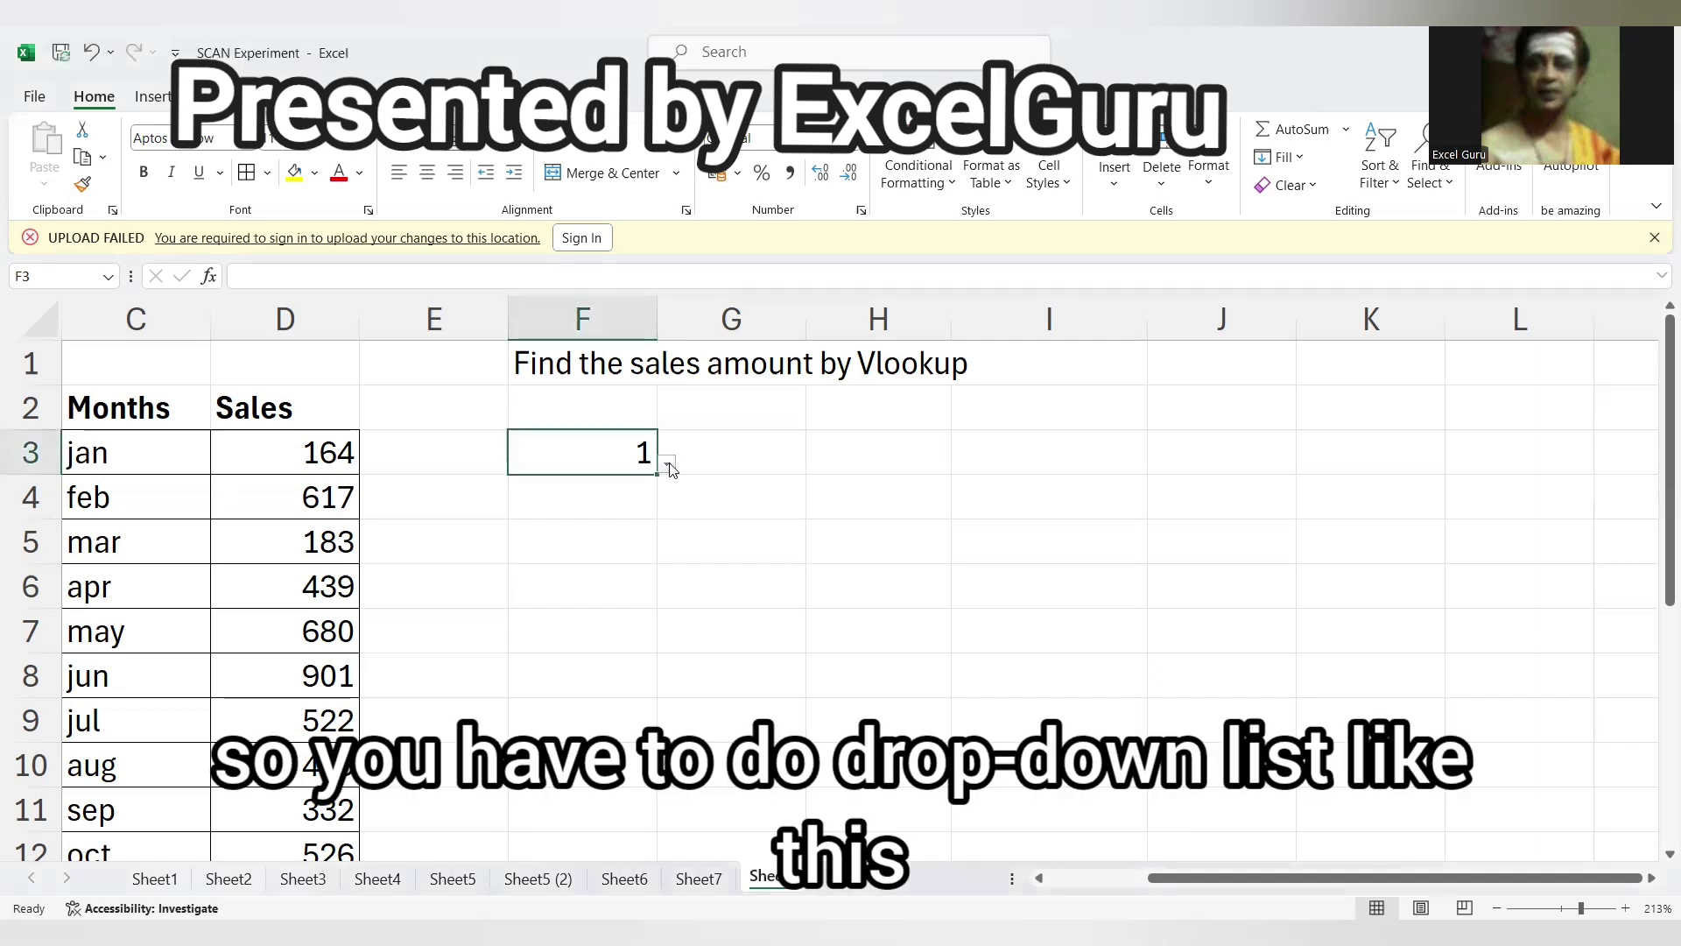
pyautogui.click(670, 467)
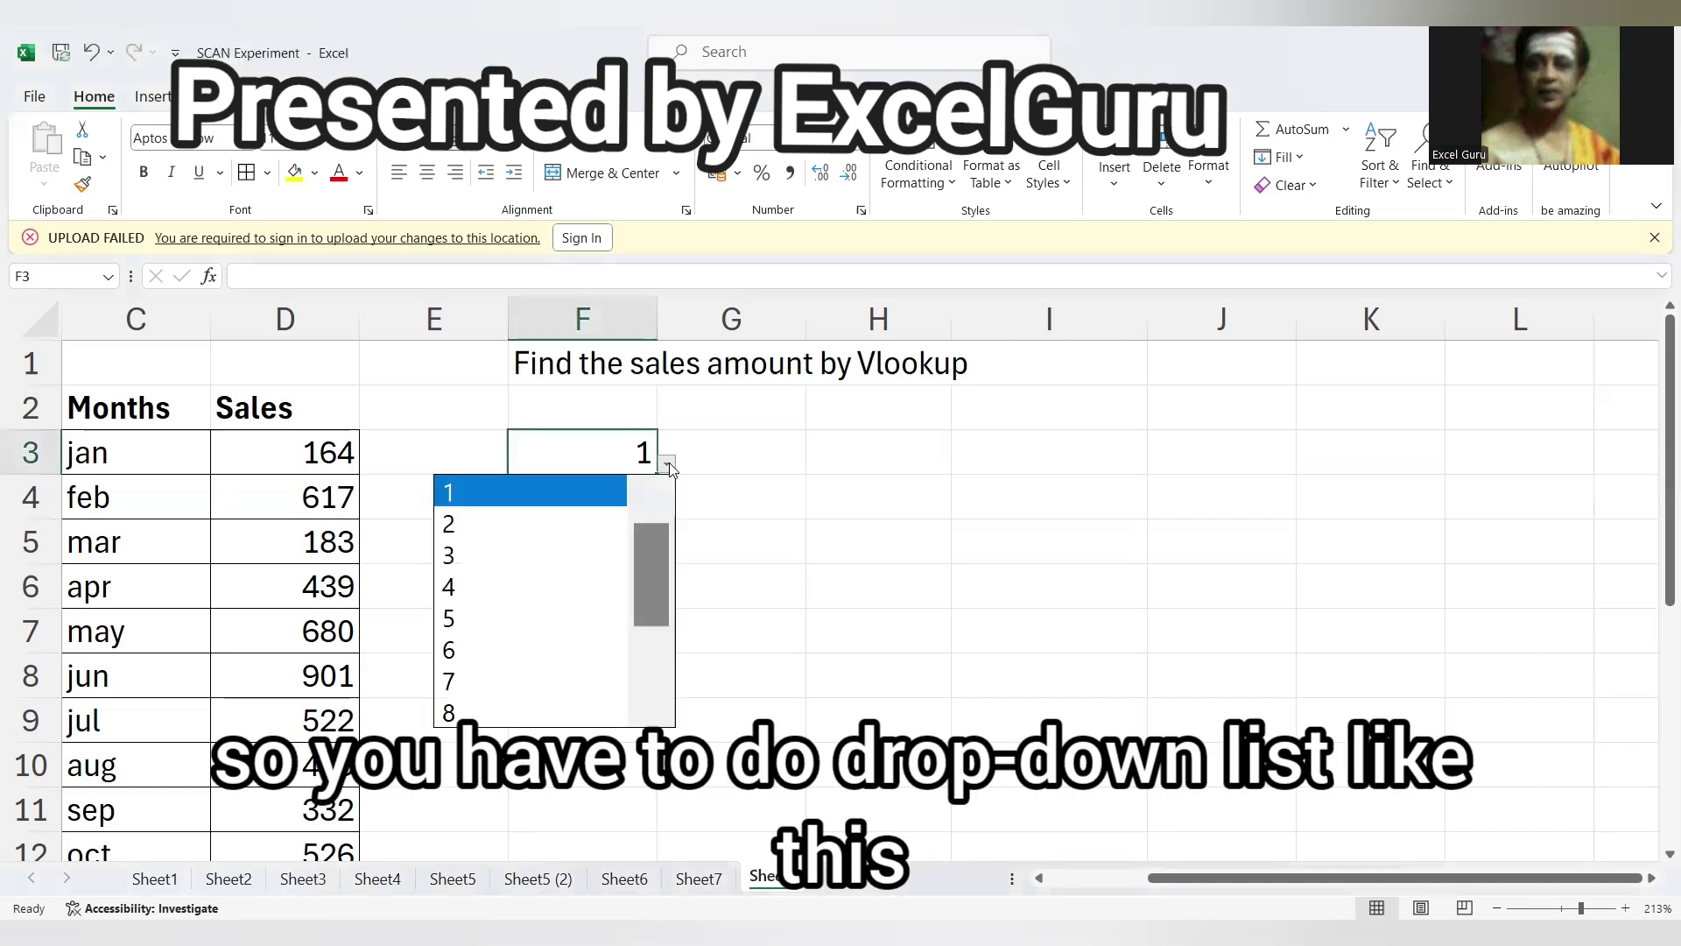
pyautogui.click(521, 526)
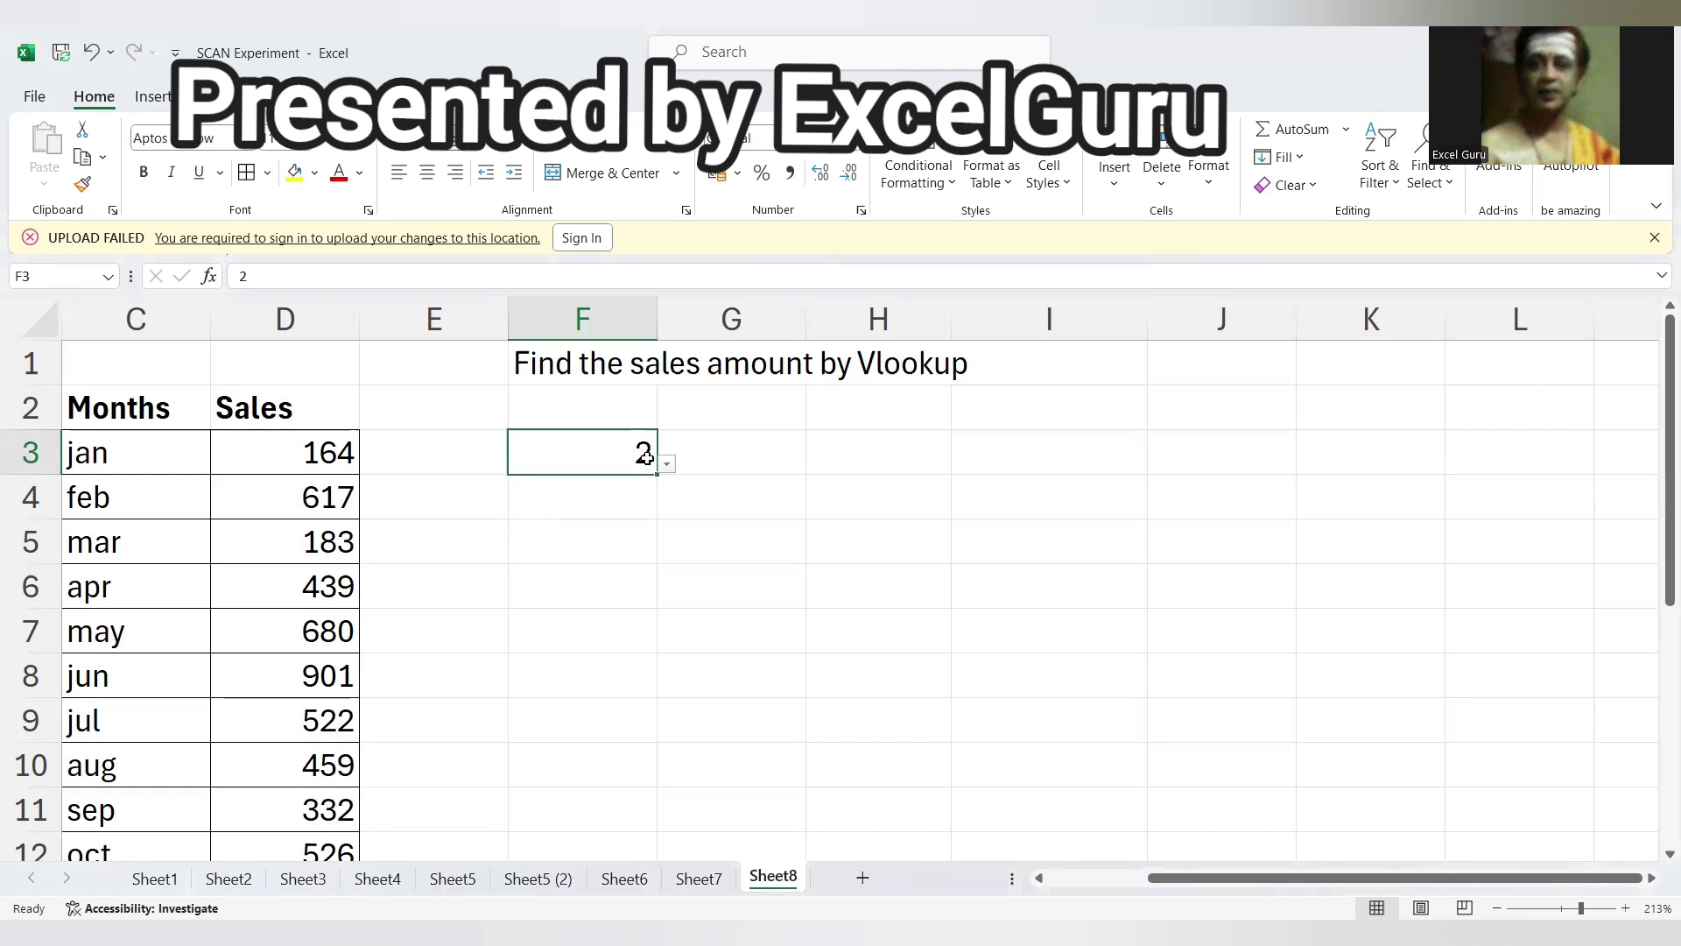
pyautogui.click(714, 453)
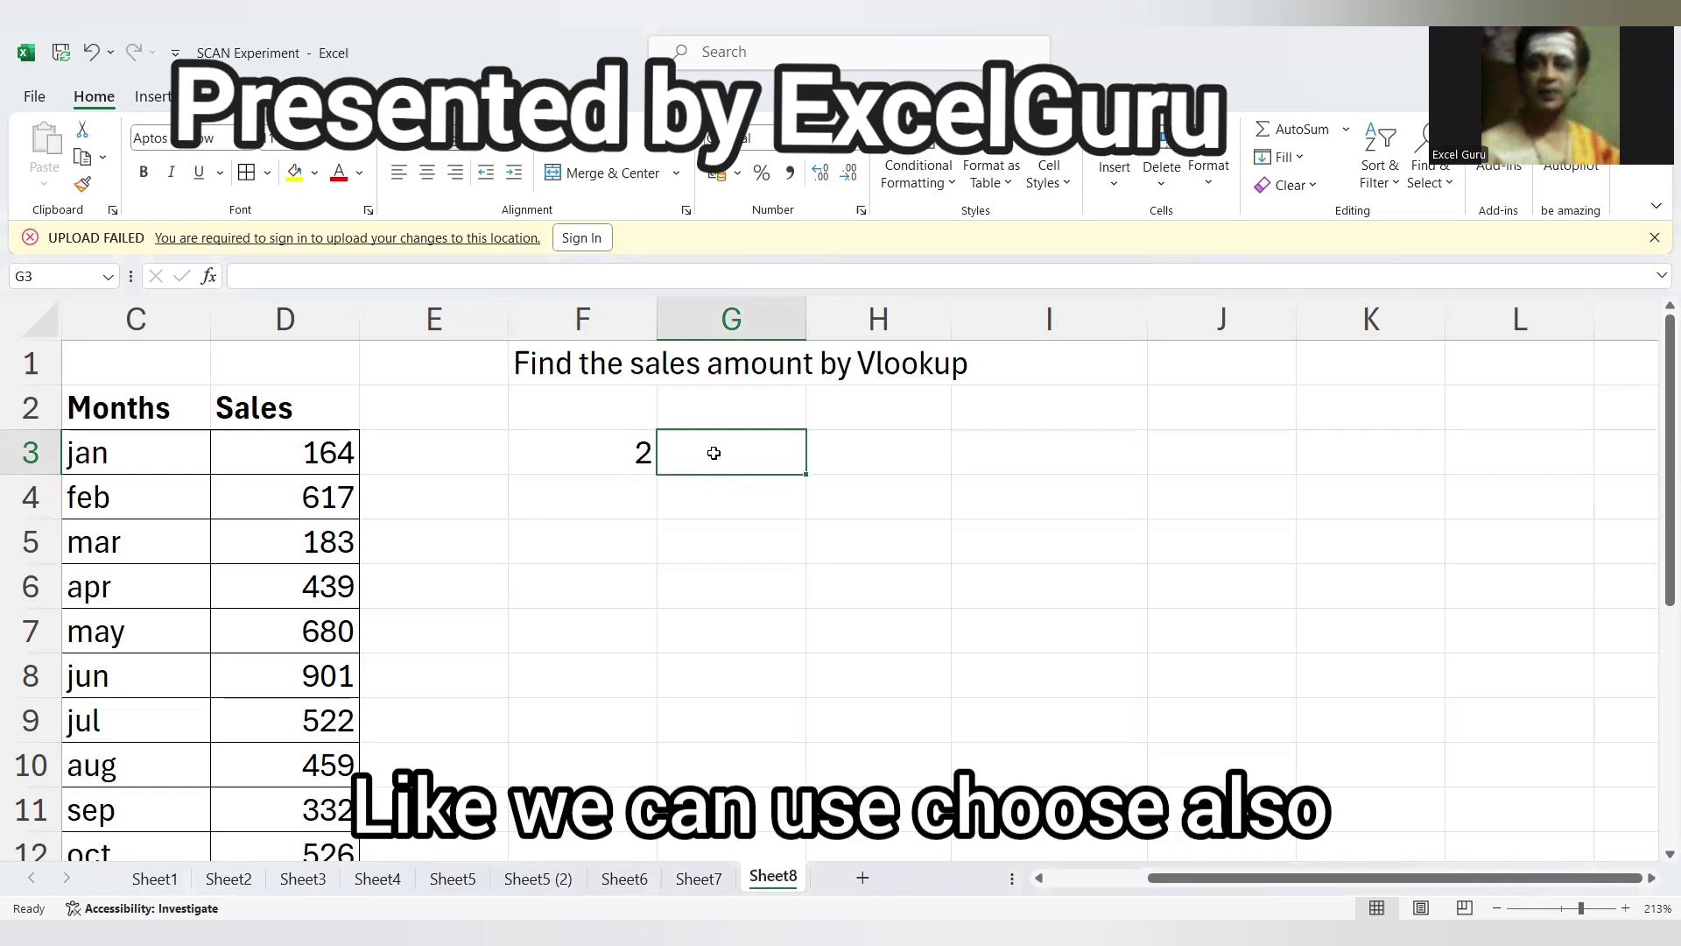
pyautogui.write('=')
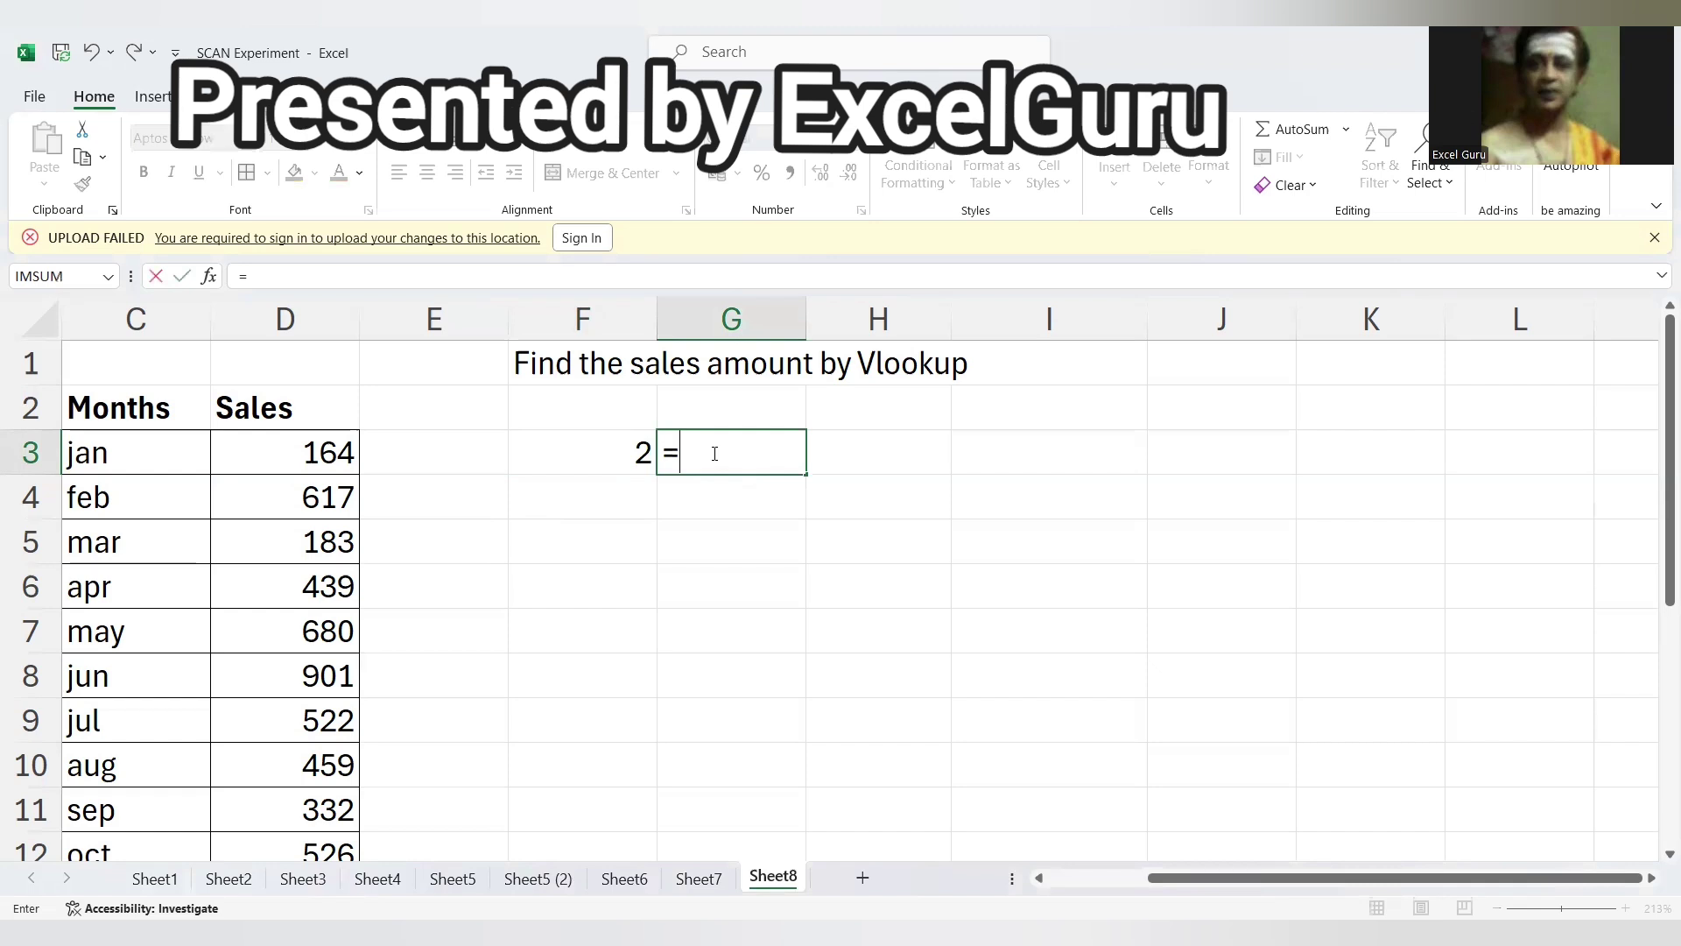
pyautogui.write('choose')
pyautogui.press('Tab')
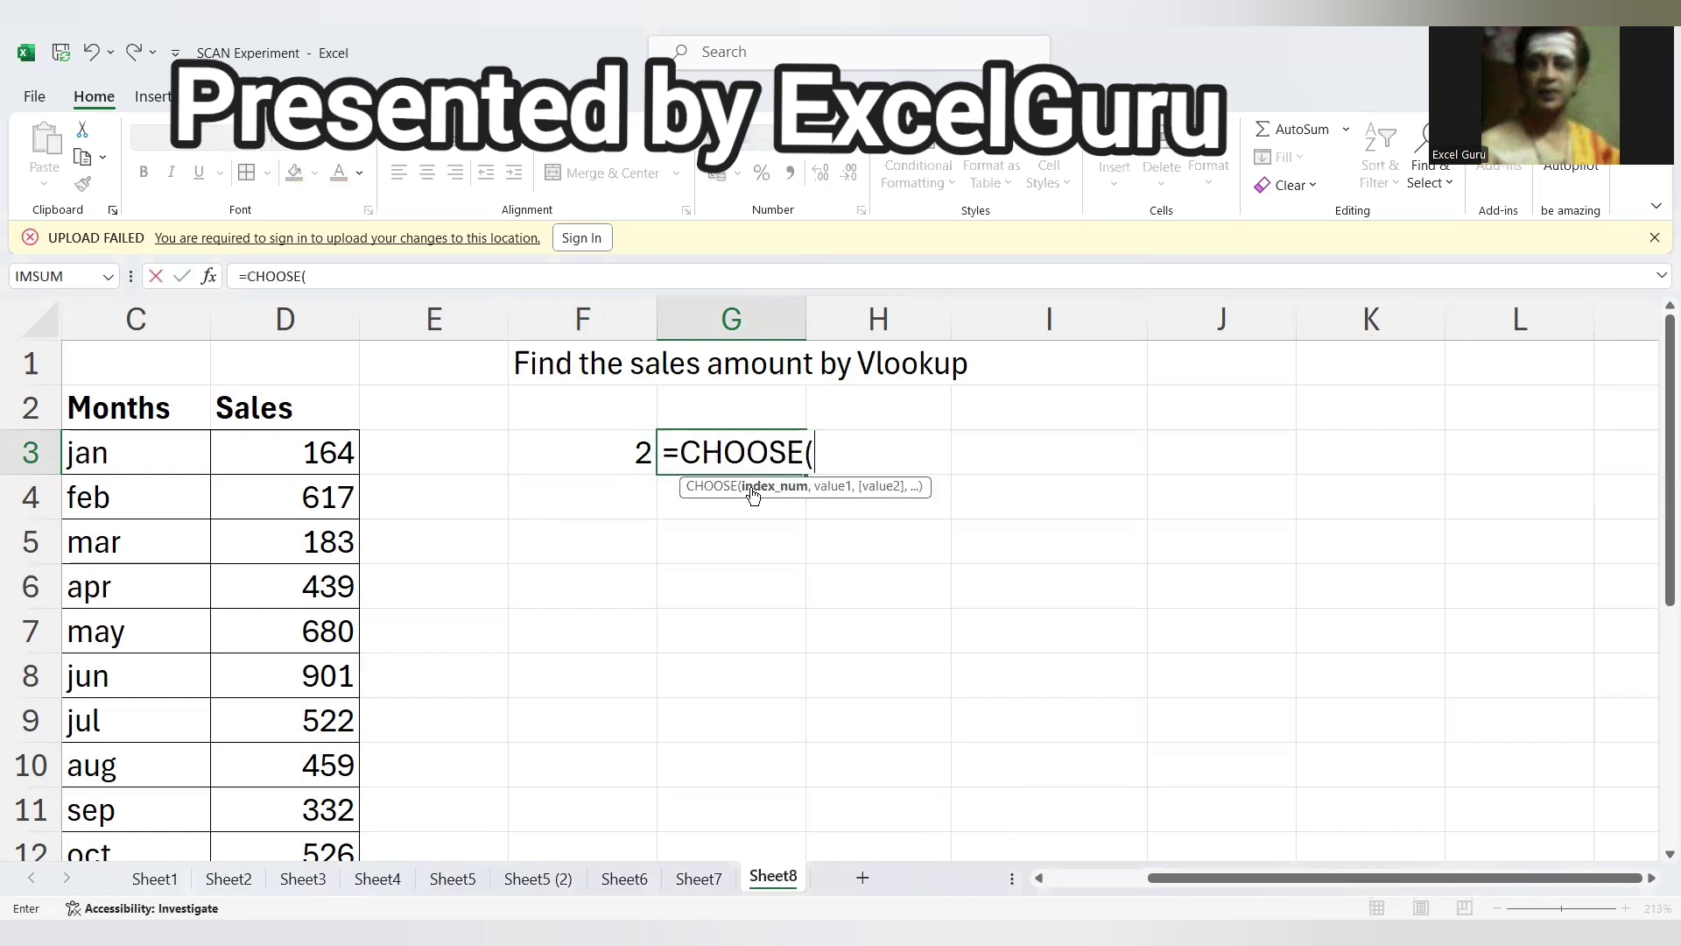
pyautogui.click(626, 448)
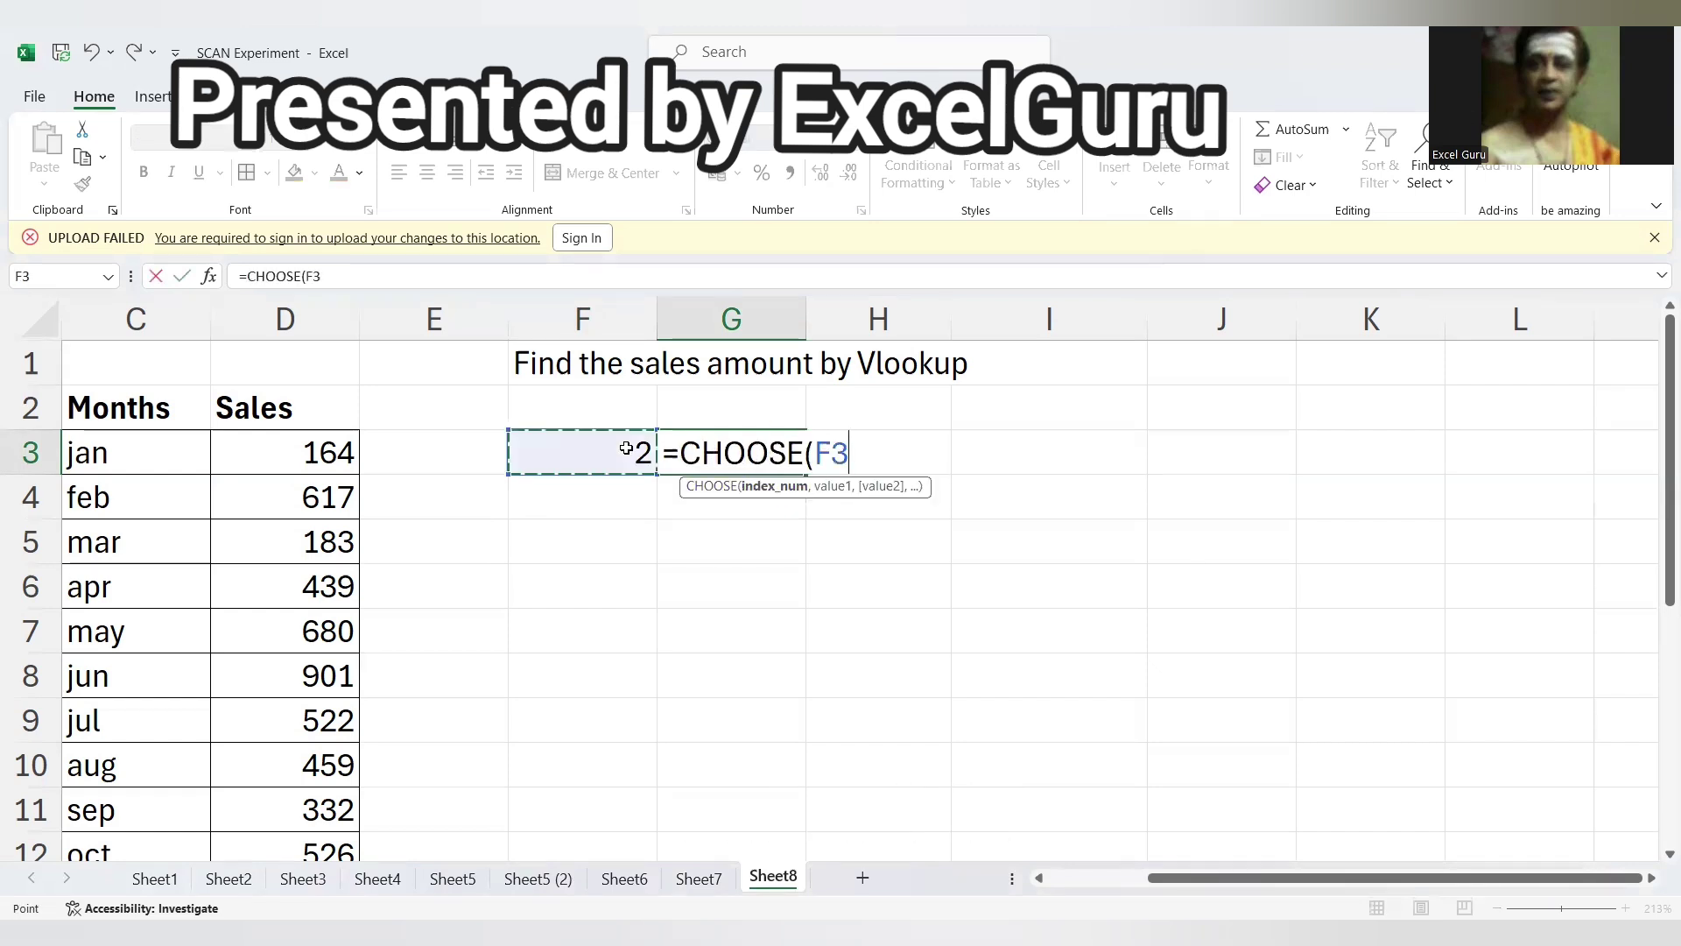
pyautogui.write(',"')
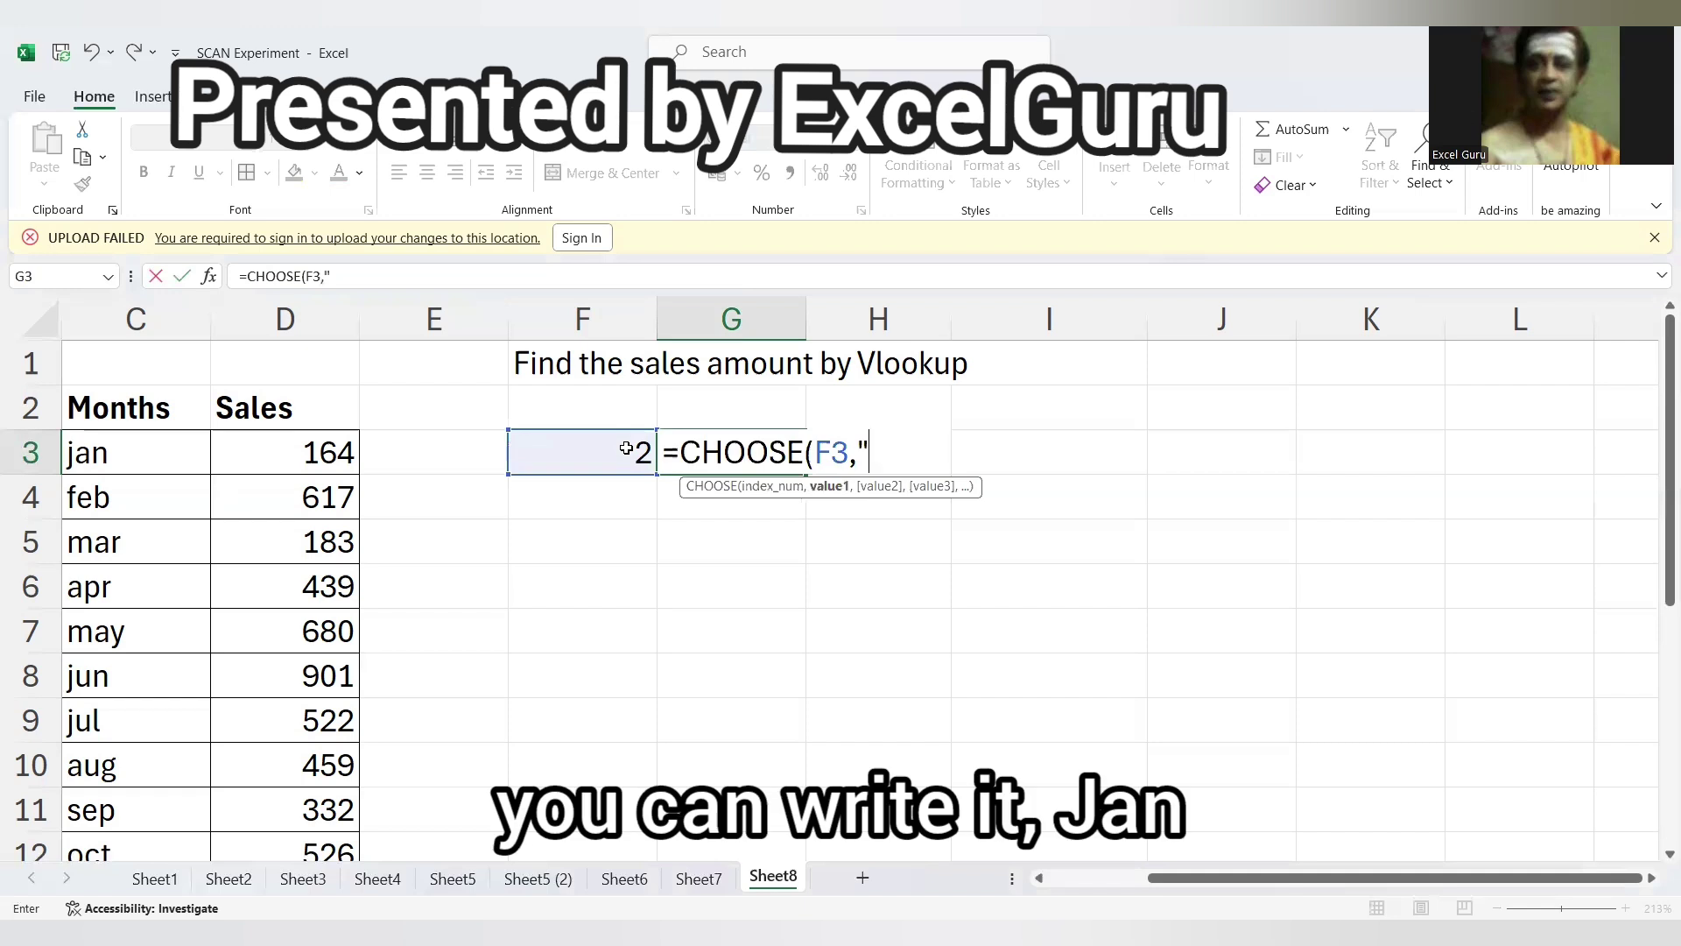
pyautogui.write('jan","')
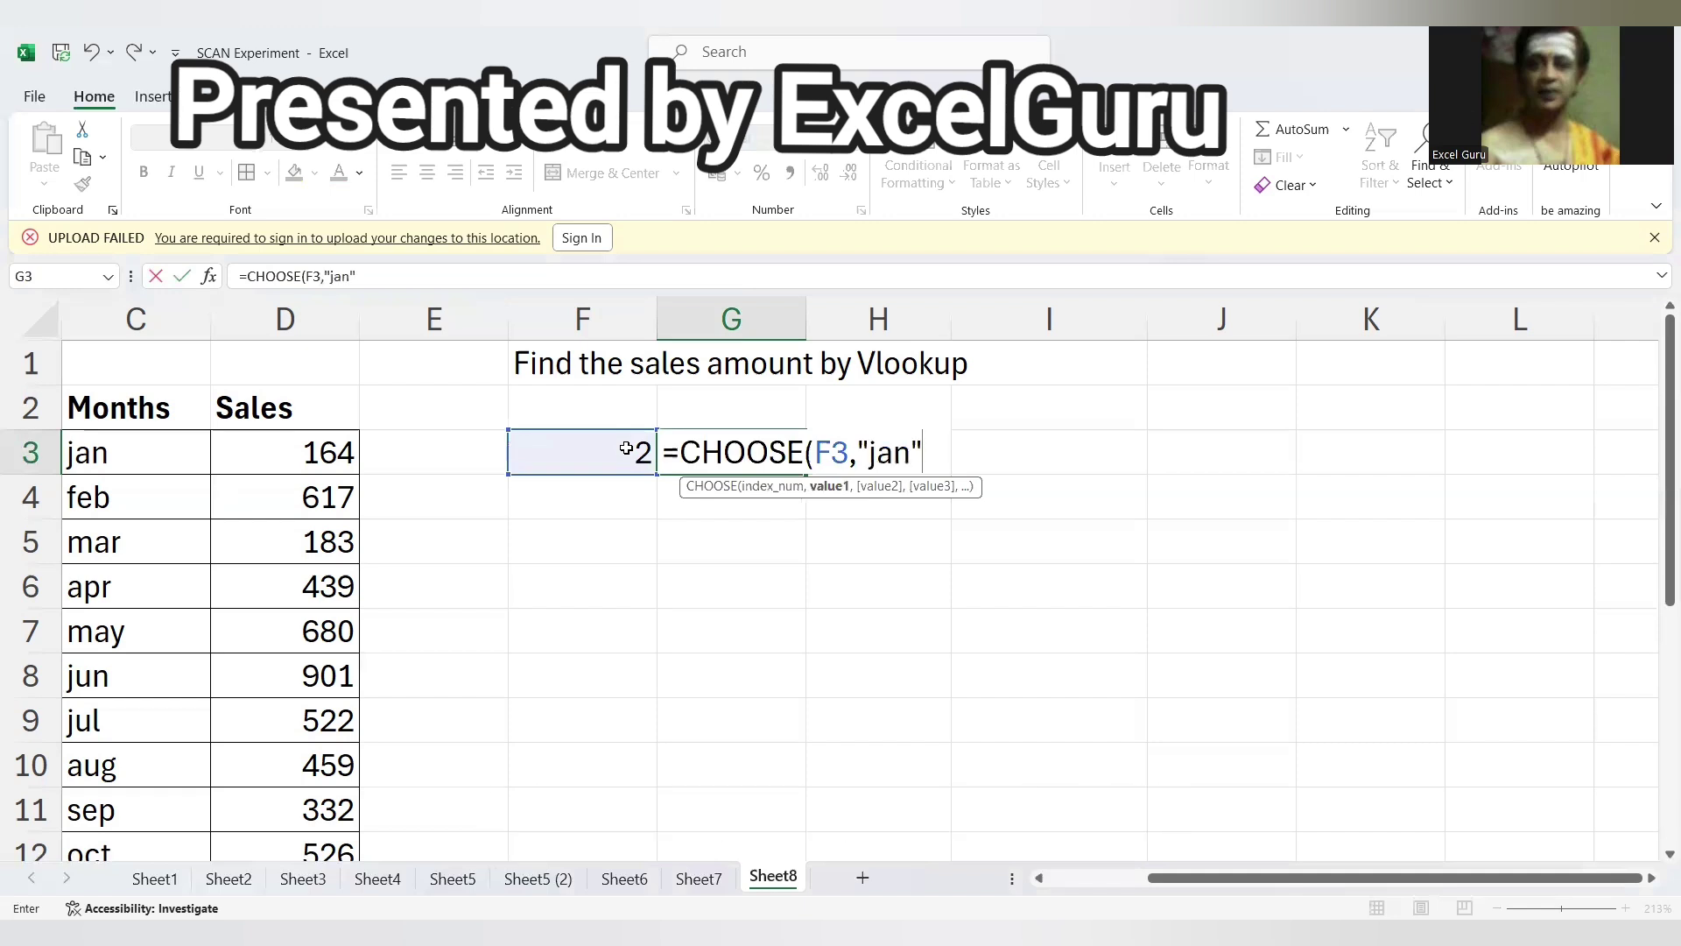
pyautogui.write('fe')
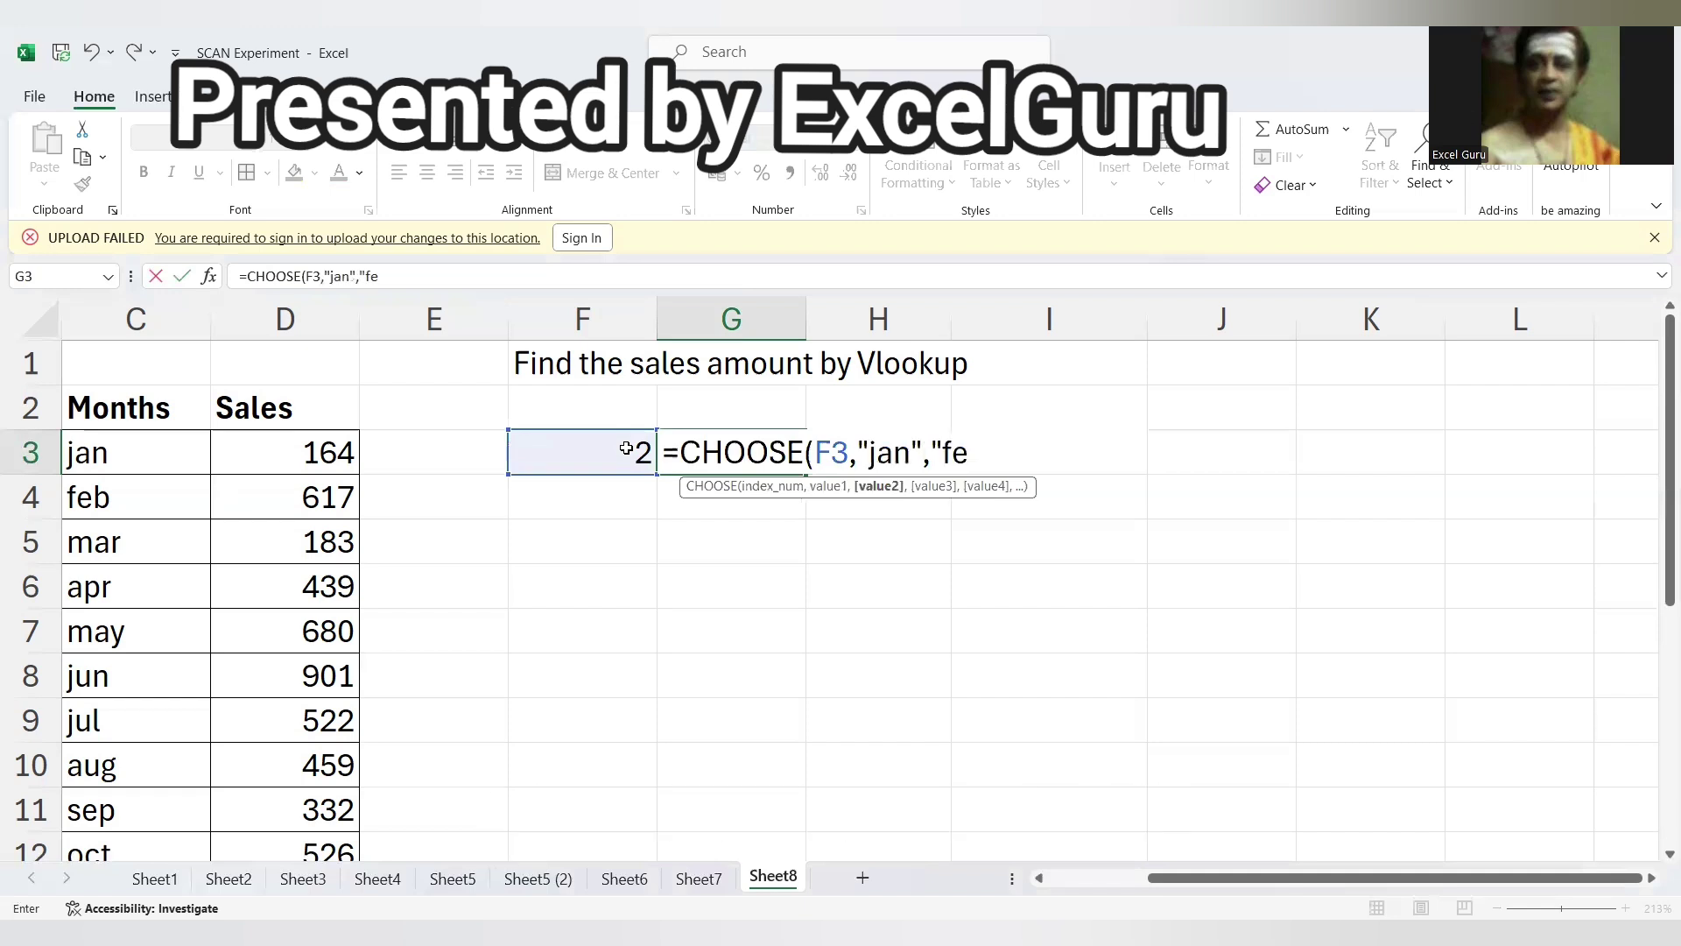
pyautogui.write('b"')
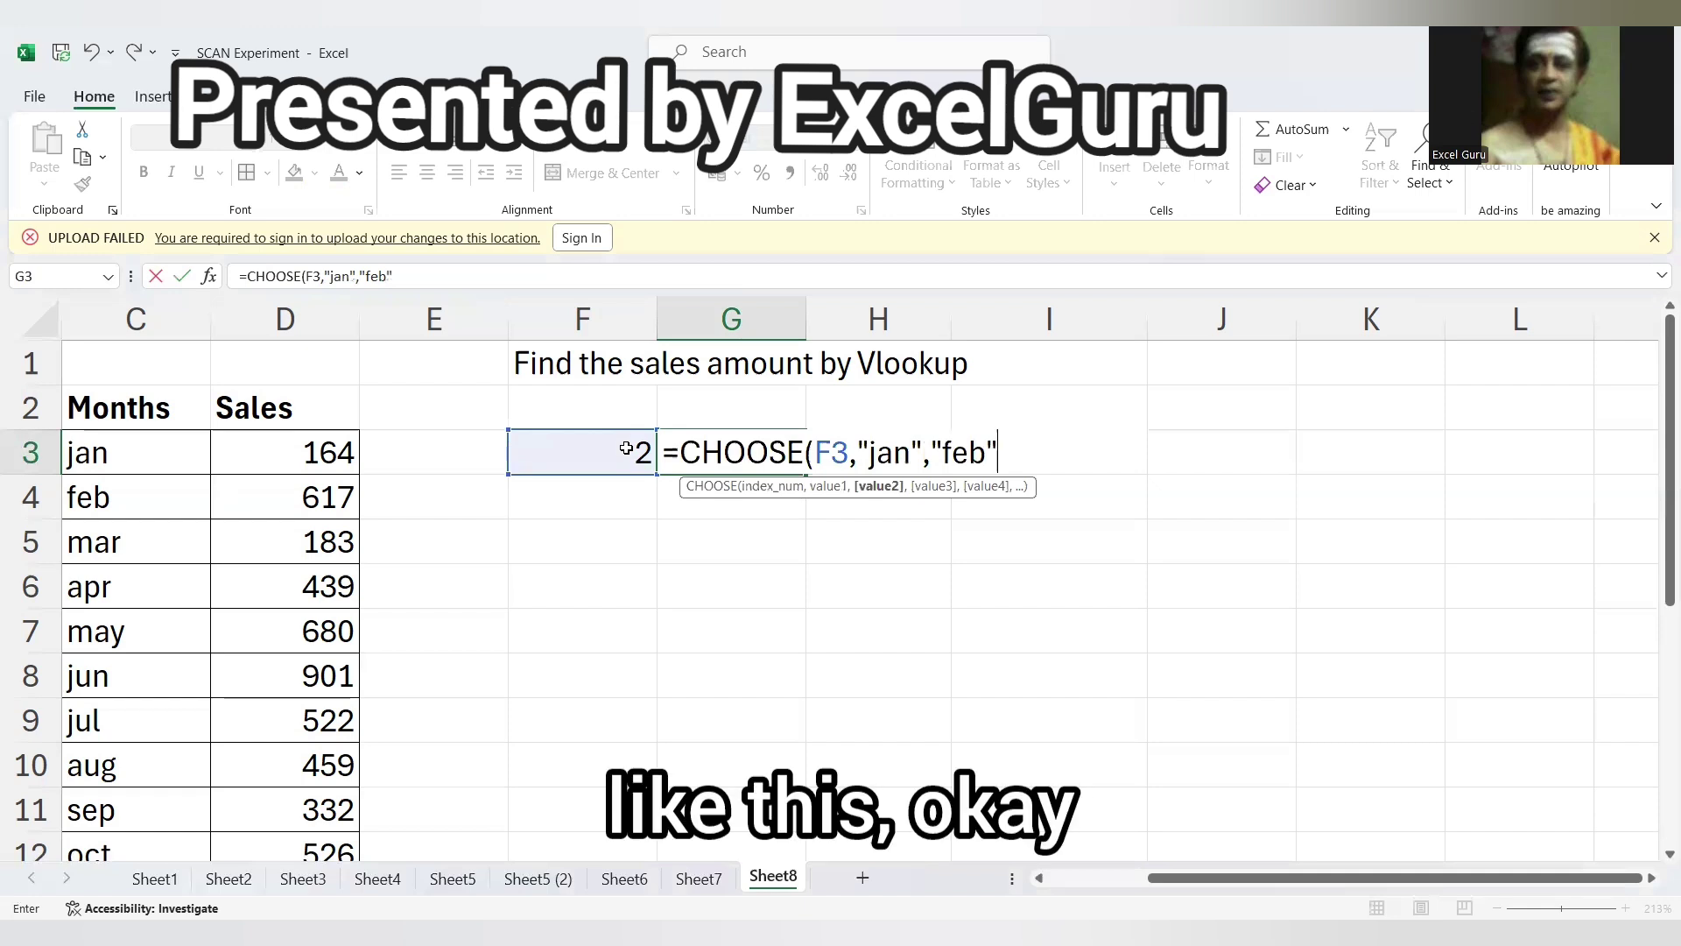
pyautogui.write(',')
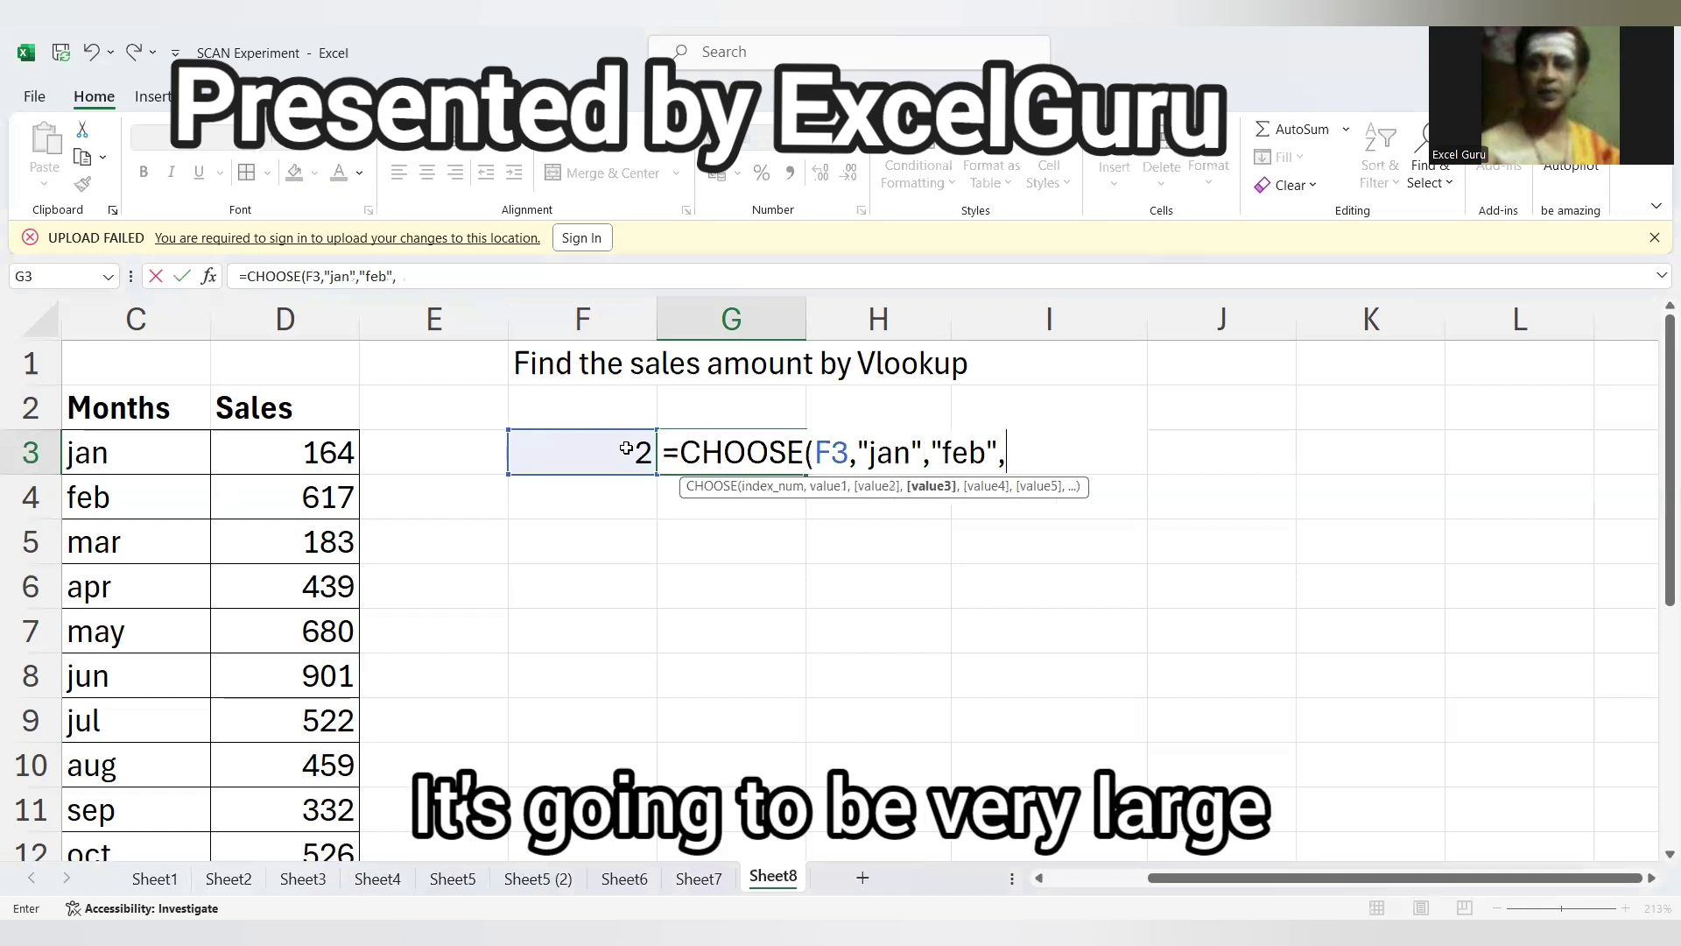
pyautogui.press('BackSpace')
pyautogui.press('BackSpace')
pyautogui.press('BackSpace')
pyautogui.press('BackSpace')
pyautogui.press('BackSpace')
pyautogui.press('BackSpace')
pyautogui.press('BackSpace')
pyautogui.press('BackSpace')
pyautogui.press('BackSpace')
pyautogui.press('BackSpace')
pyautogui.press('BackSpace')
pyautogui.press('BackSpace')
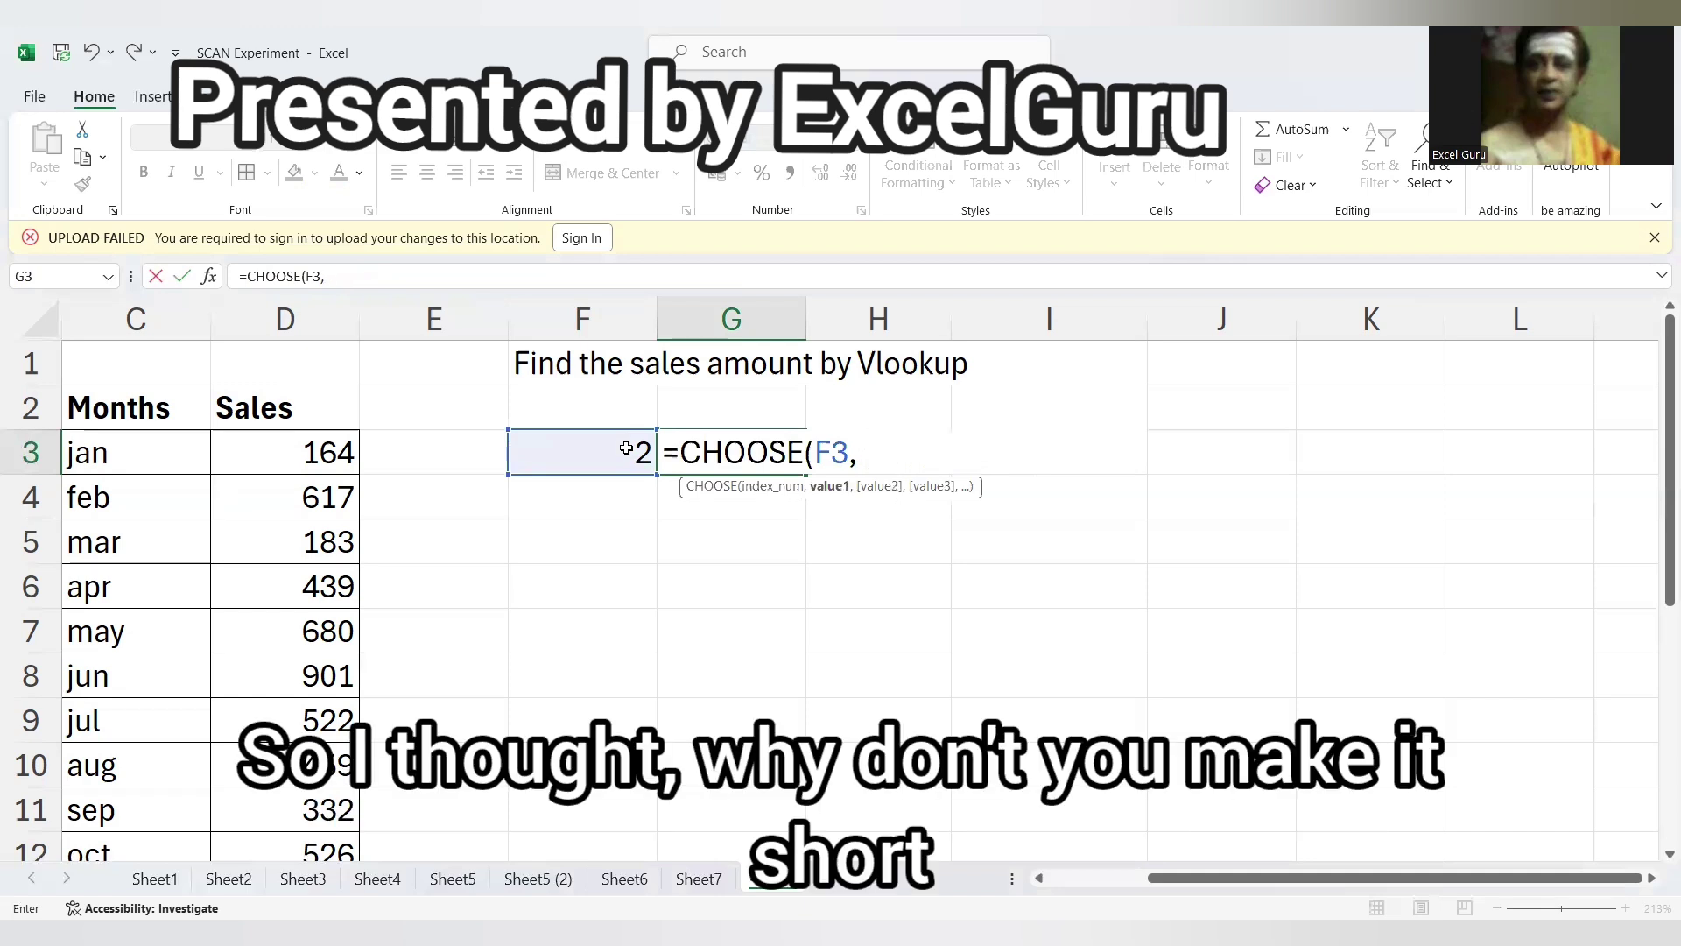
pyautogui.press('BackSpace')
pyautogui.press('BackSpace')
pyautogui.press('BackSpace')
pyautogui.press('BackSpace')
pyautogui.press('BackSpace')
pyautogui.press('BackSpace')
pyautogui.press('BackSpace')
pyautogui.press('BackSpace')
pyautogui.press('BackSpace')
pyautogui.press('BackSpace')
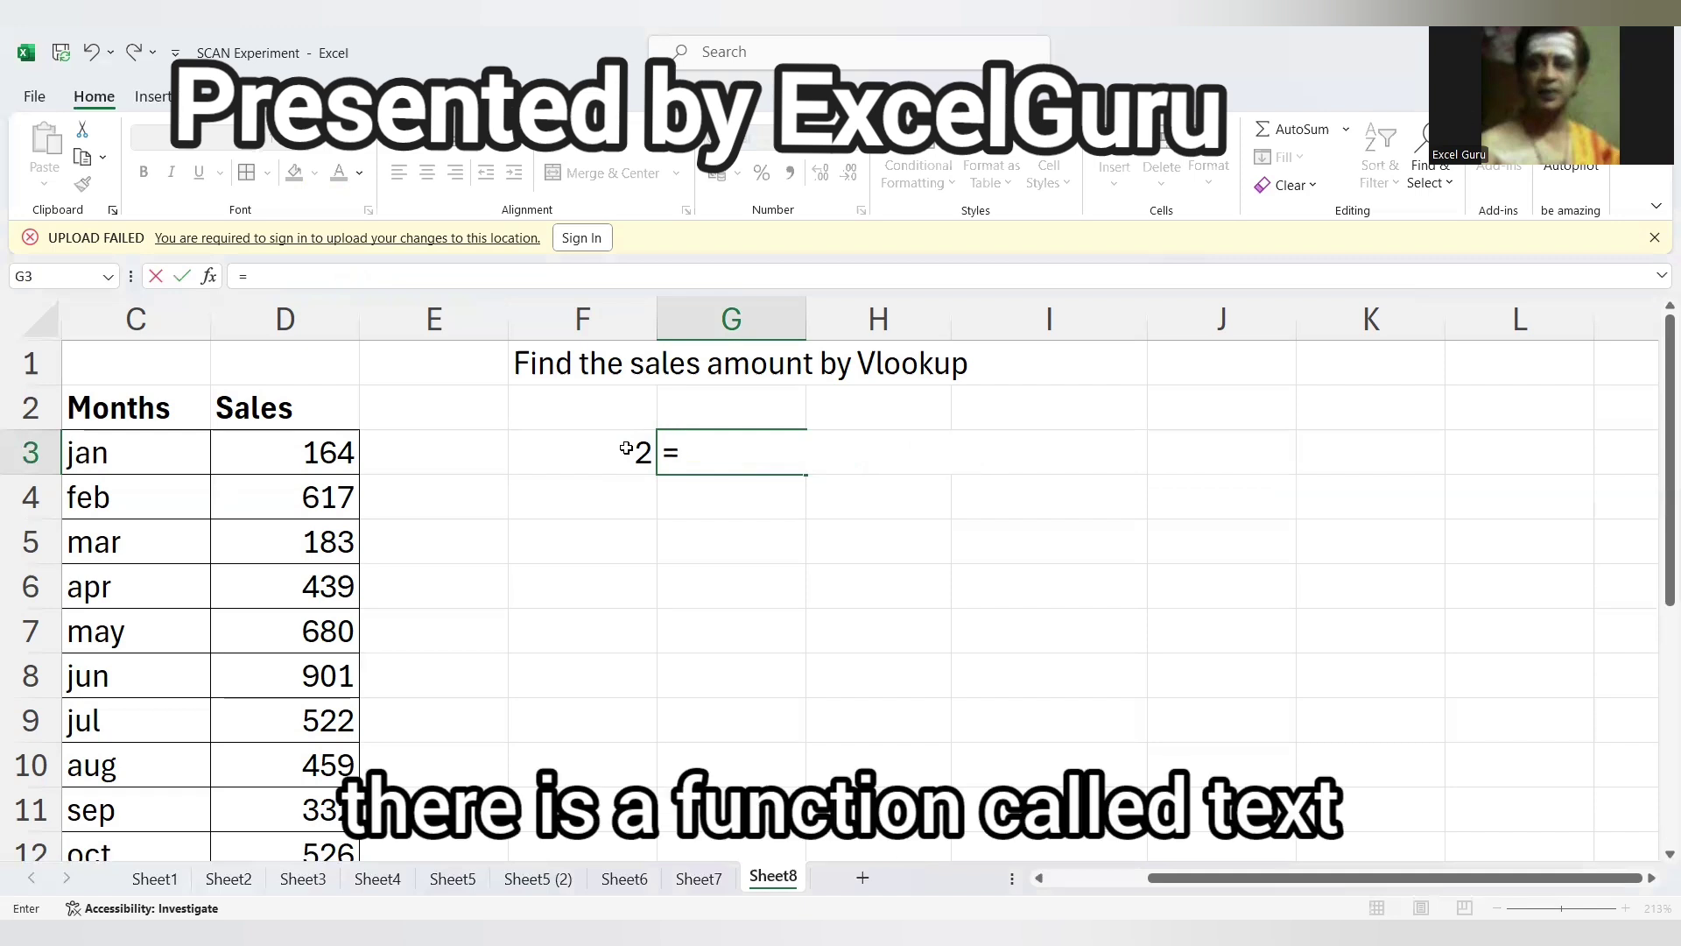
# - Insert the TEXT function into the G3 formula with F3 as its value argument
pyautogui.write('e')
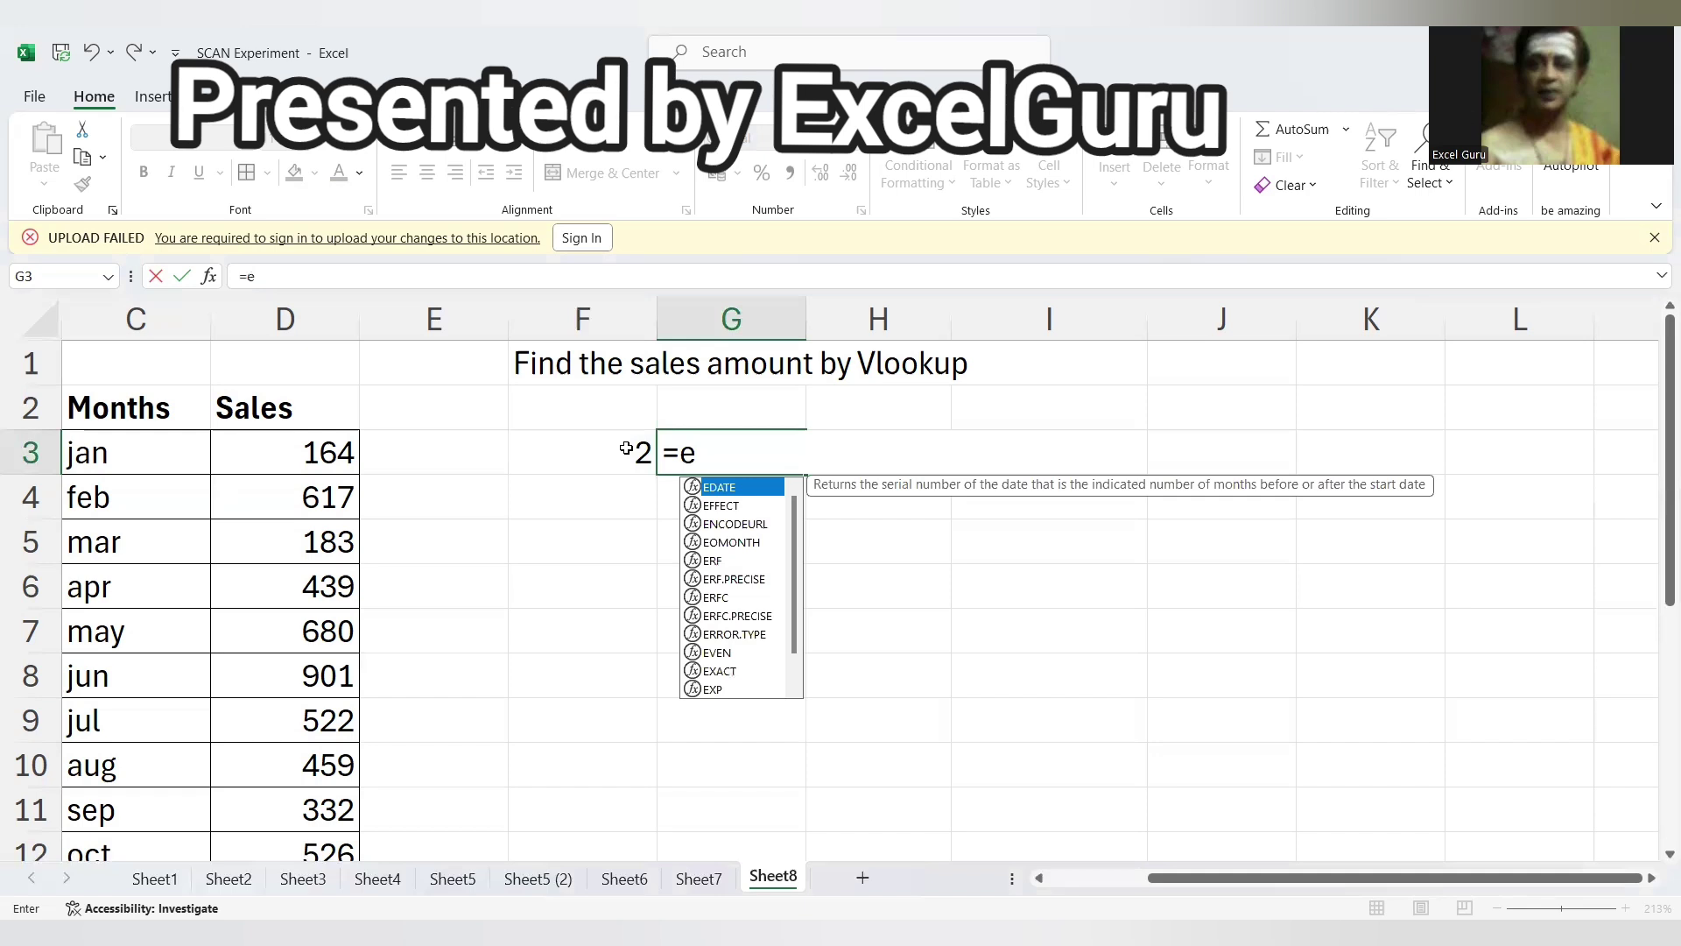
pyautogui.press('BackSpace')
pyautogui.write('text')
pyautogui.press('Tab')
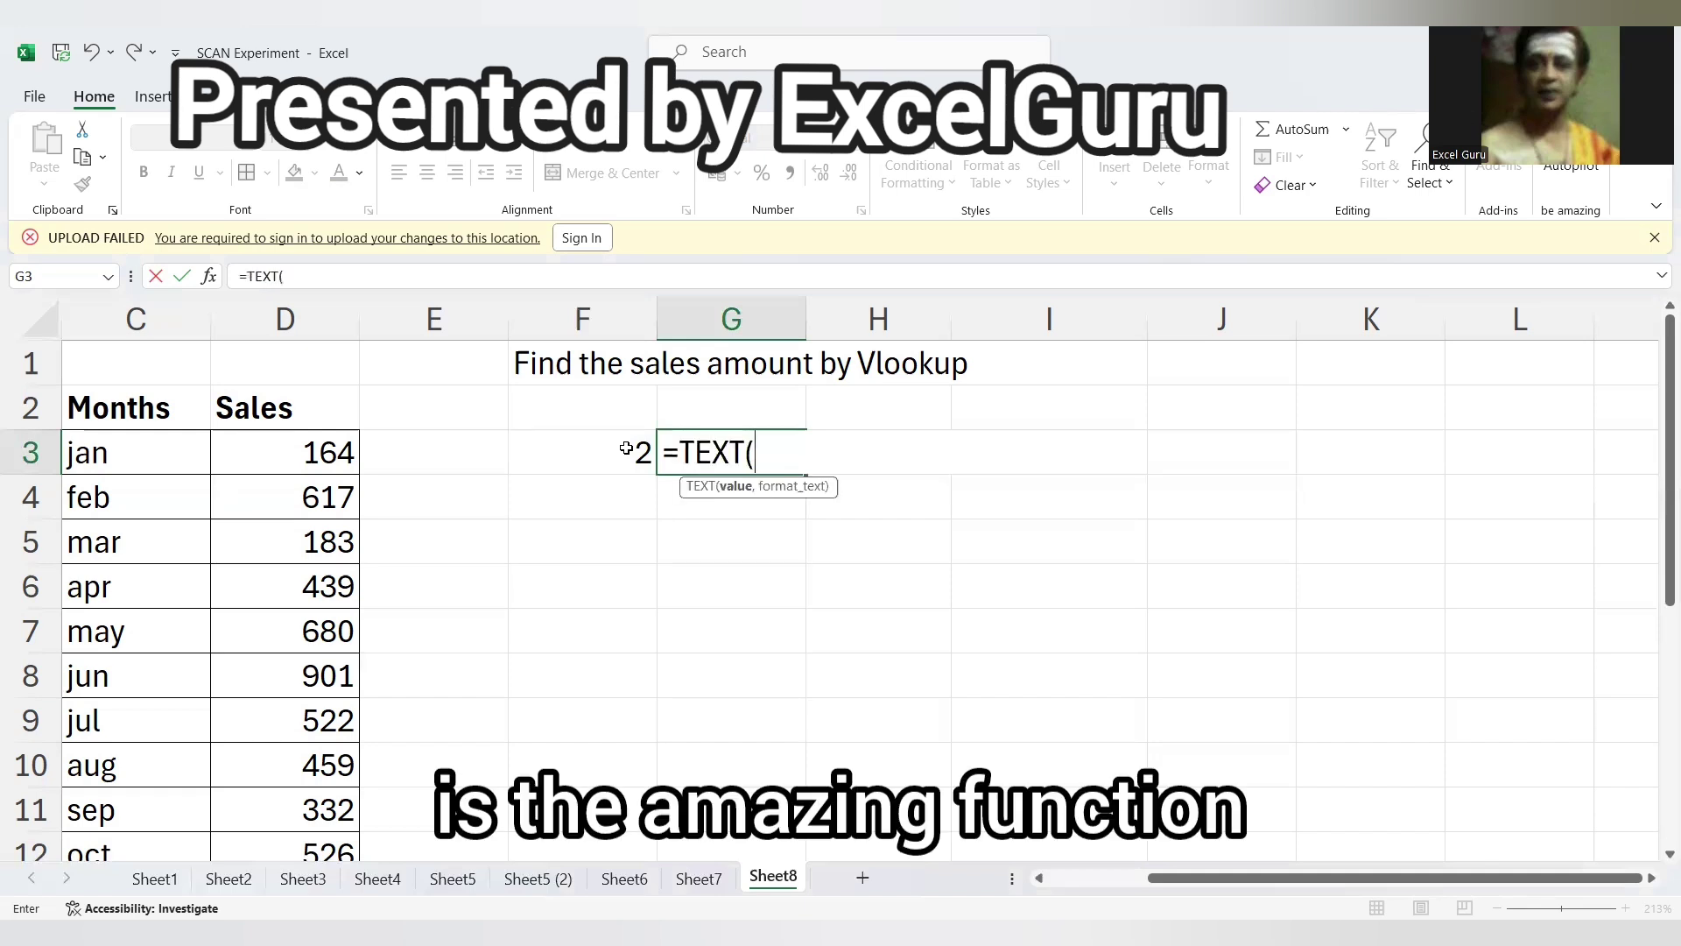
pyautogui.click(626, 448)
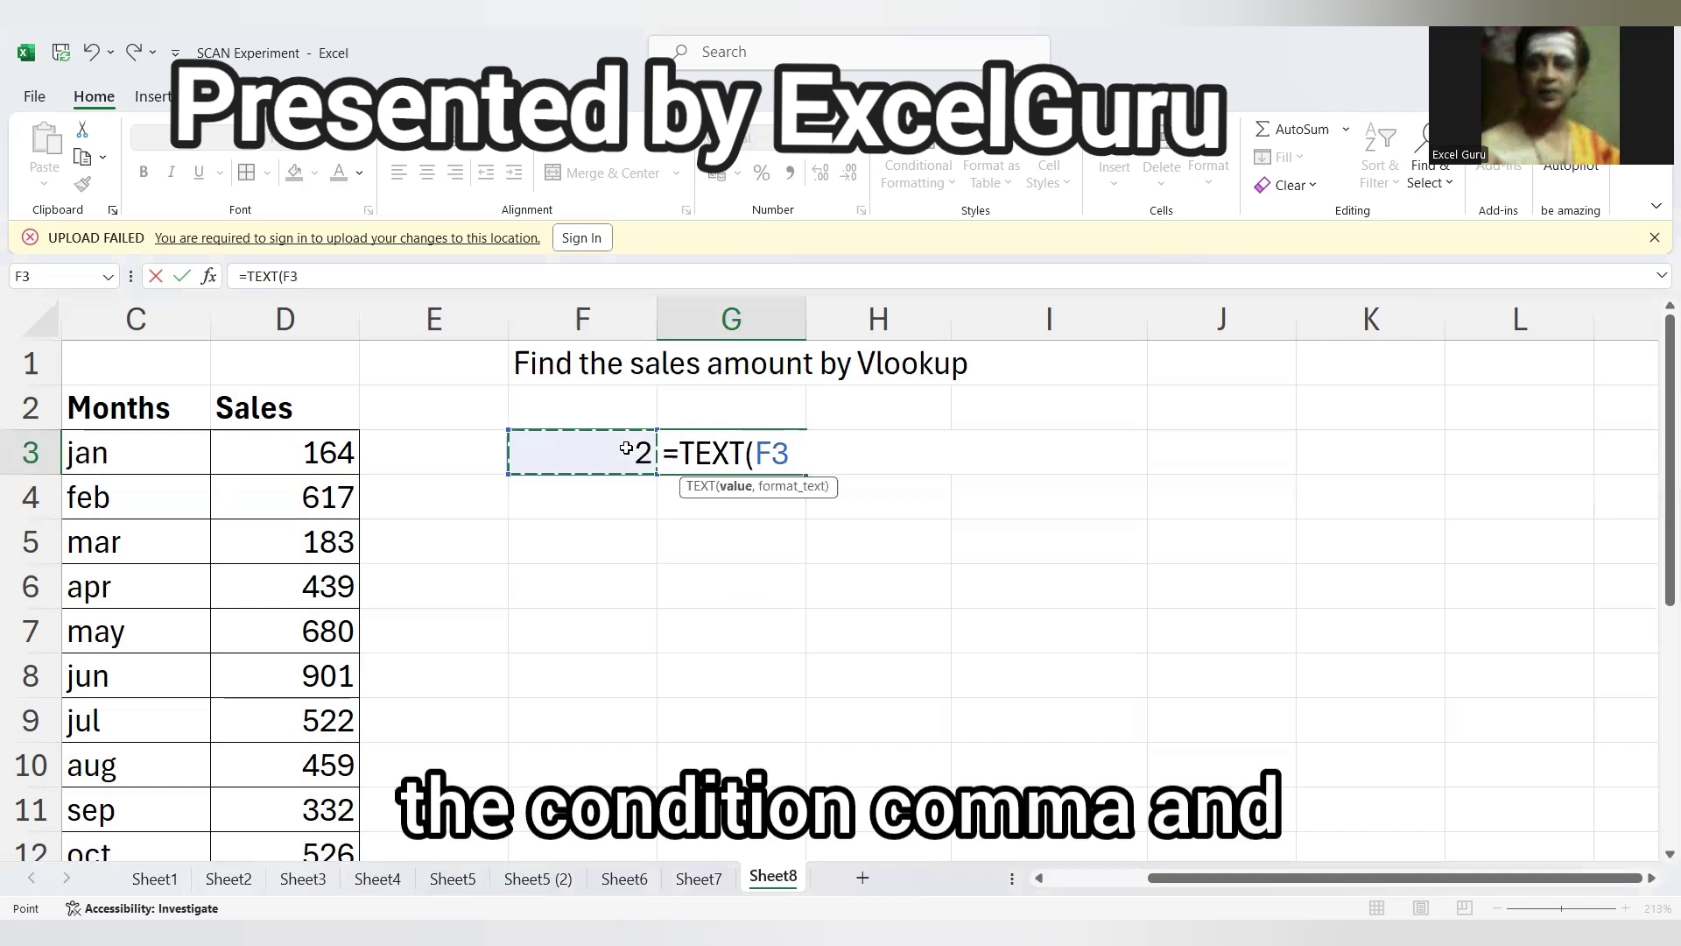
pyautogui.write(',')
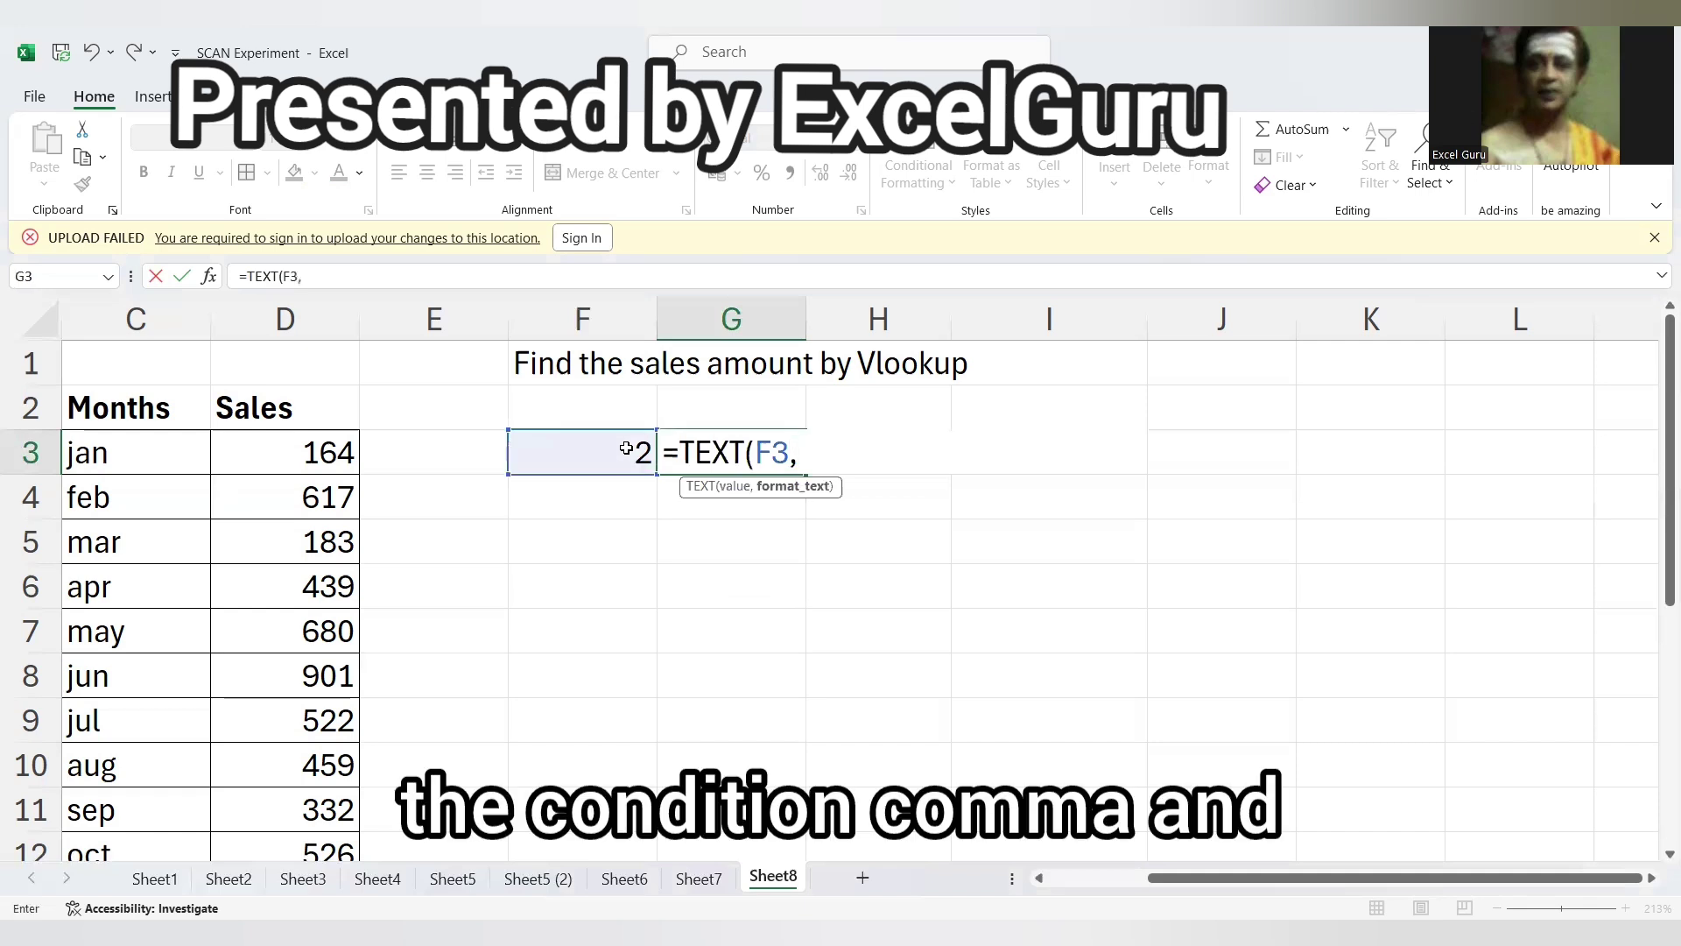
pyautogui.click(162, 452)
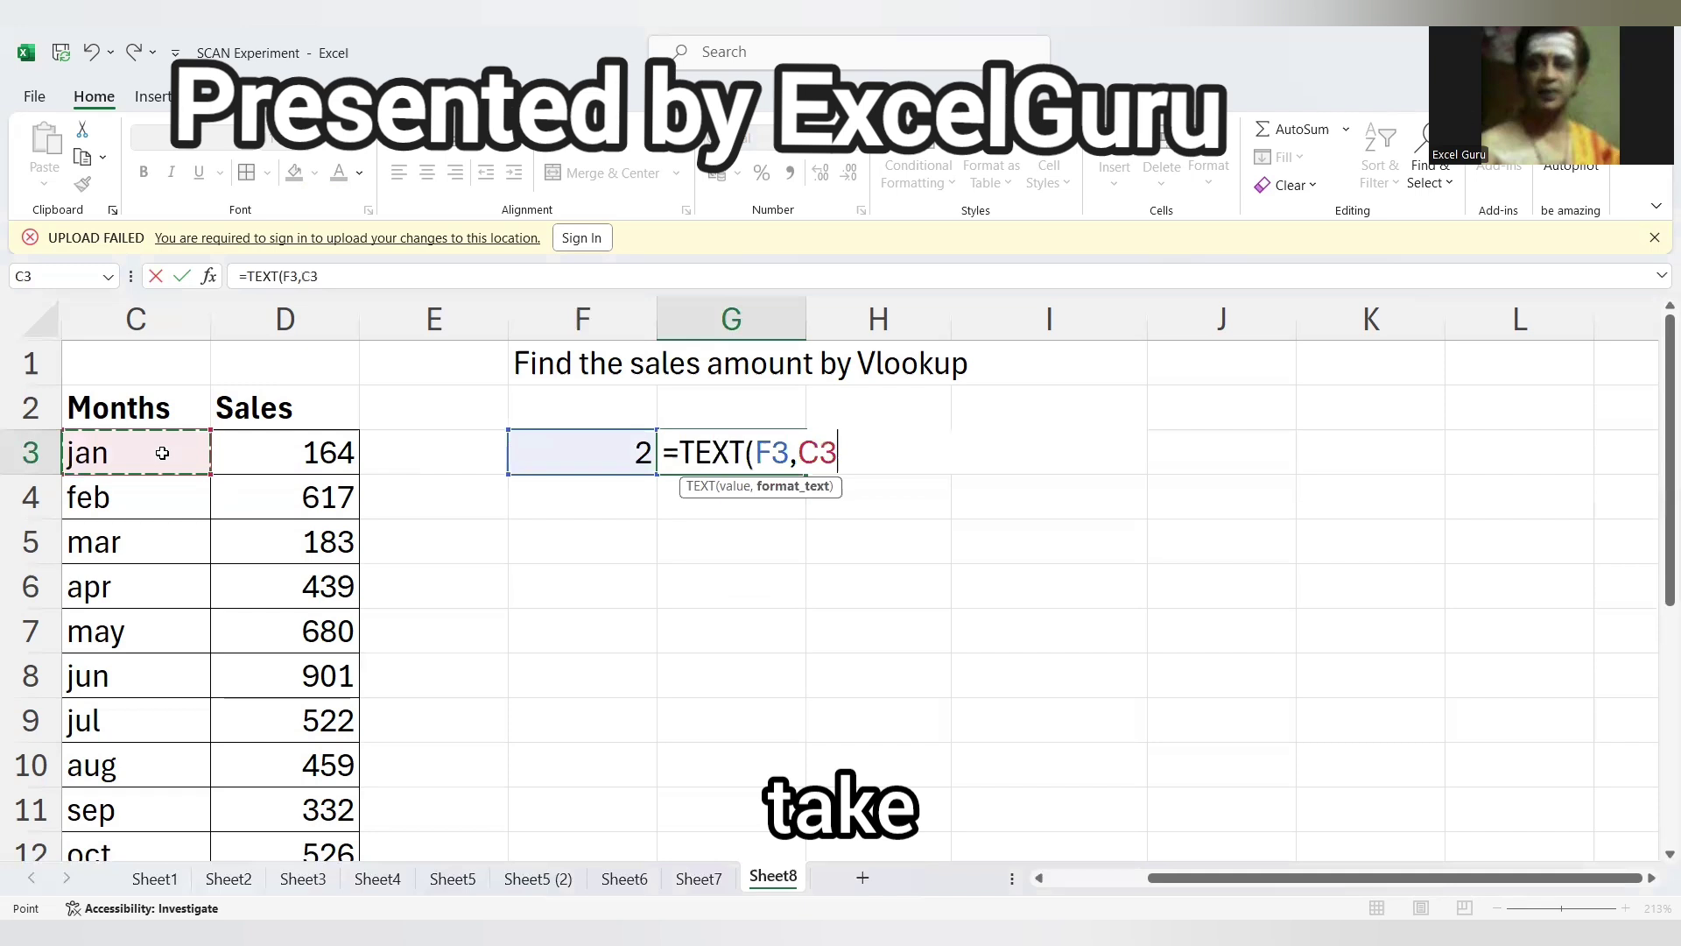
pyautogui.hotkey('ctrl', 'shift', 'Down')
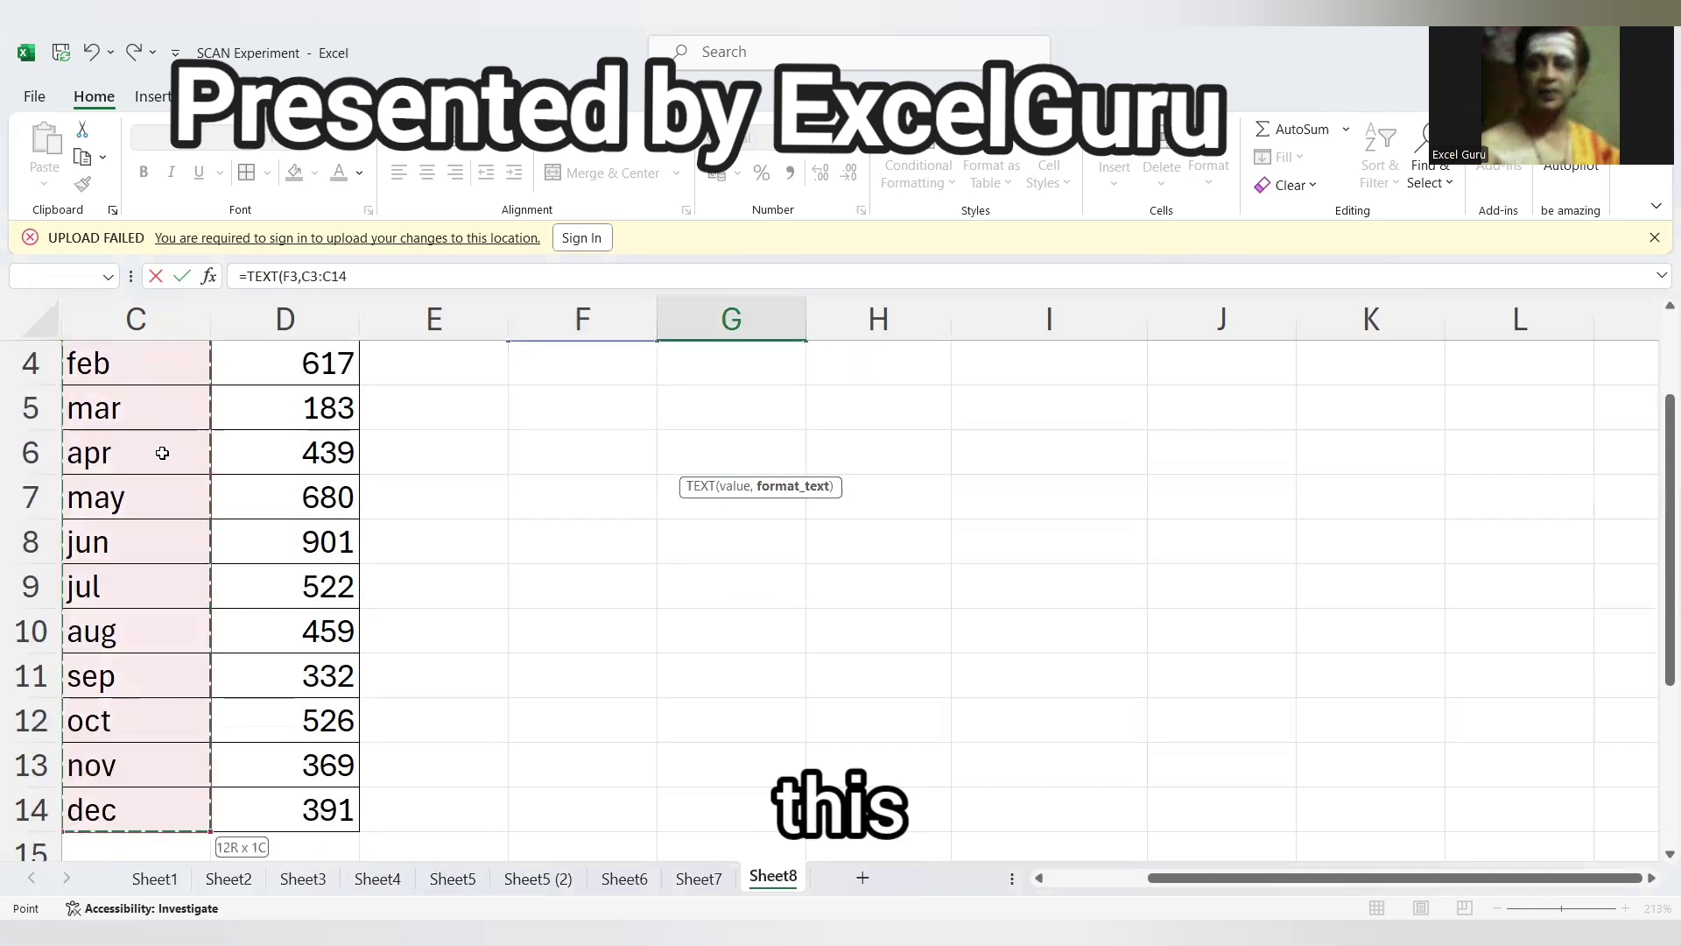
pyautogui.press('F4')
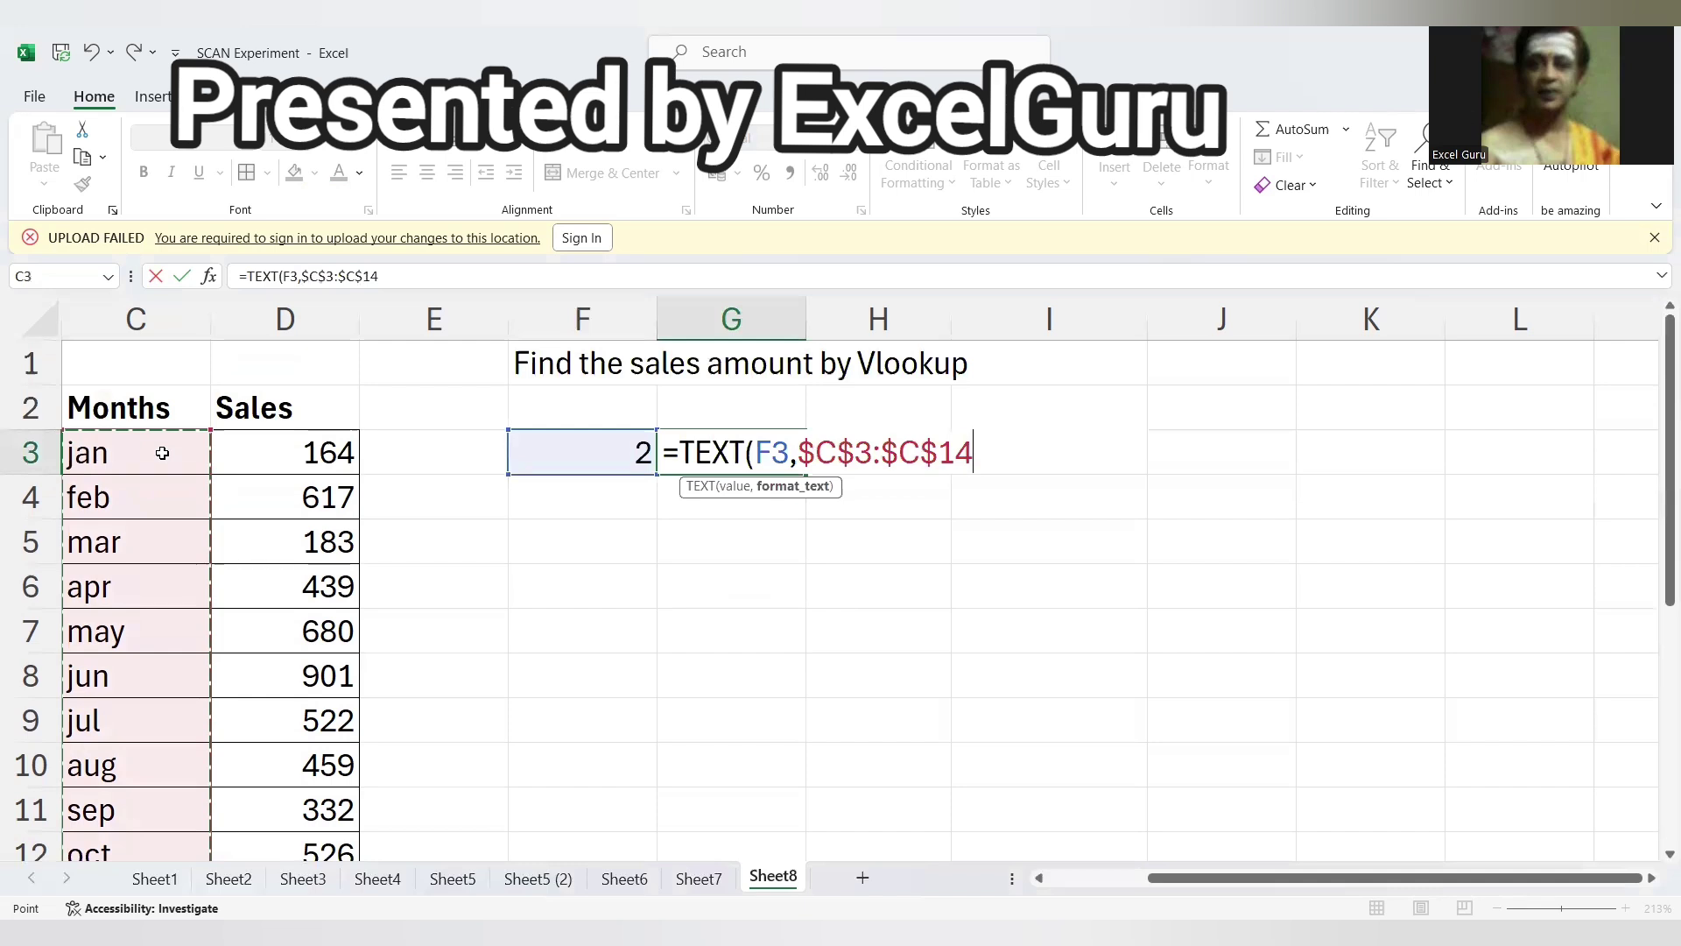
pyautogui.press('BackSpace')
pyautogui.press('BackSpace')
pyautogui.press('BackSpace')
pyautogui.press('BackSpace')
pyautogui.press('BackSpace')
pyautogui.press('BackSpace')
pyautogui.press('BackSpace')
pyautogui.press('BackSpace')
pyautogui.press('BackSpace')
pyautogui.press('BackSpace')
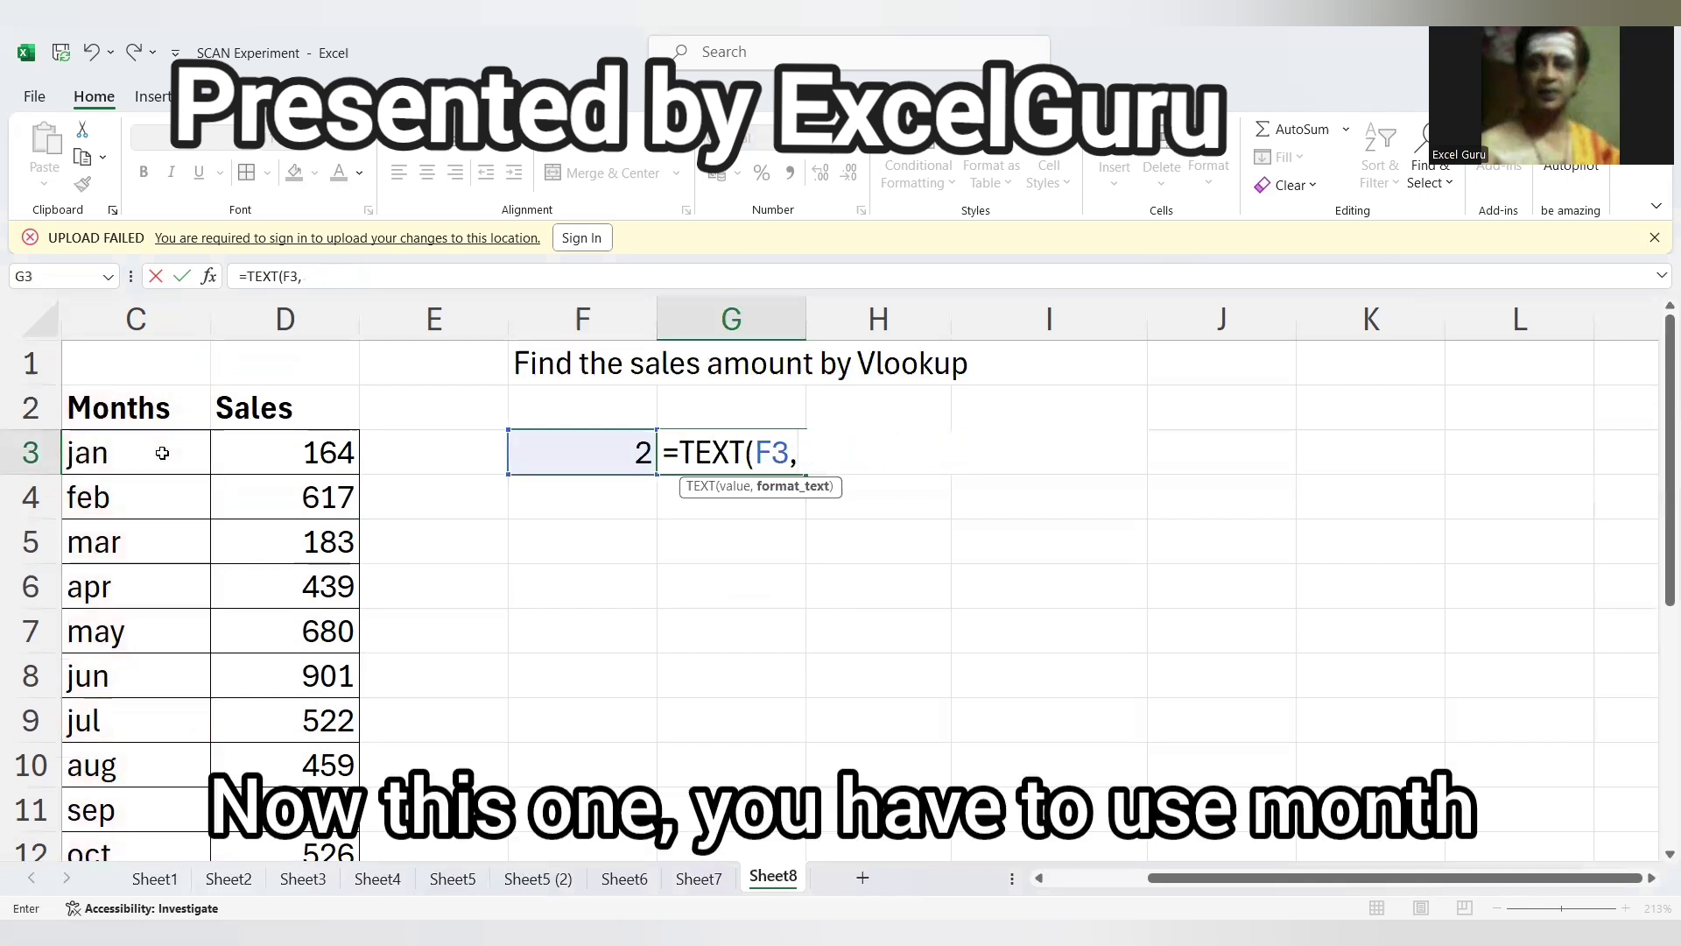
# - Complete the G3 formula as =TEXT(F3,"mmm") and preview its result temporarily, keeping the formula itself
pyautogui.write('"mmm')
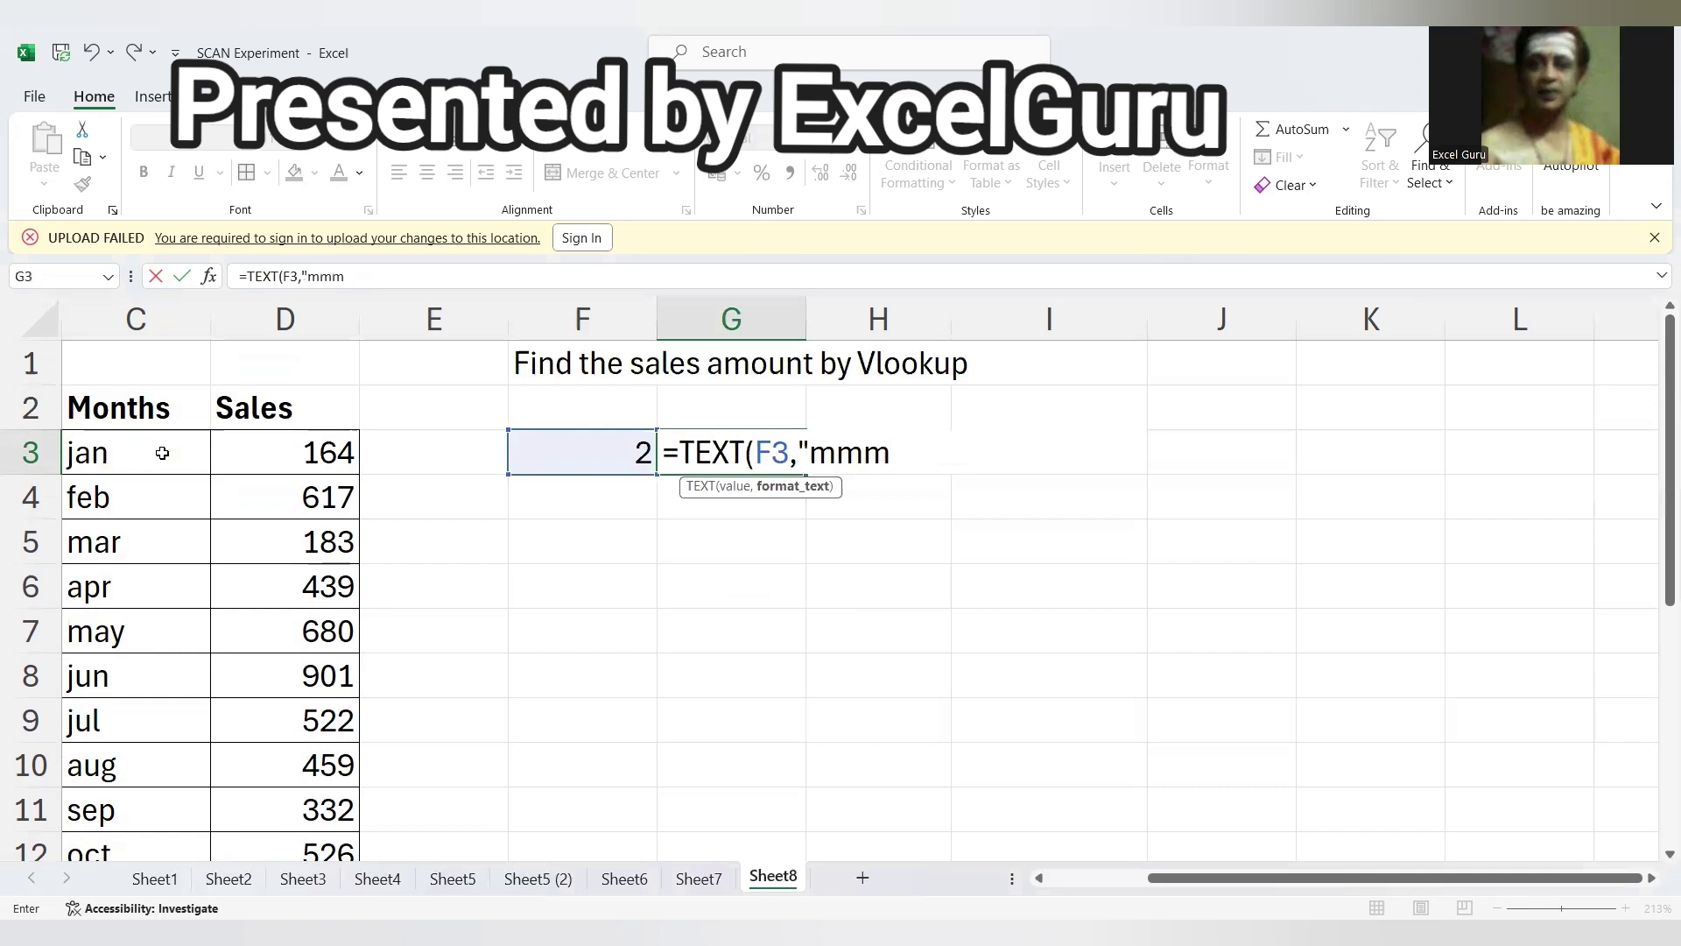
pyautogui.write('")')
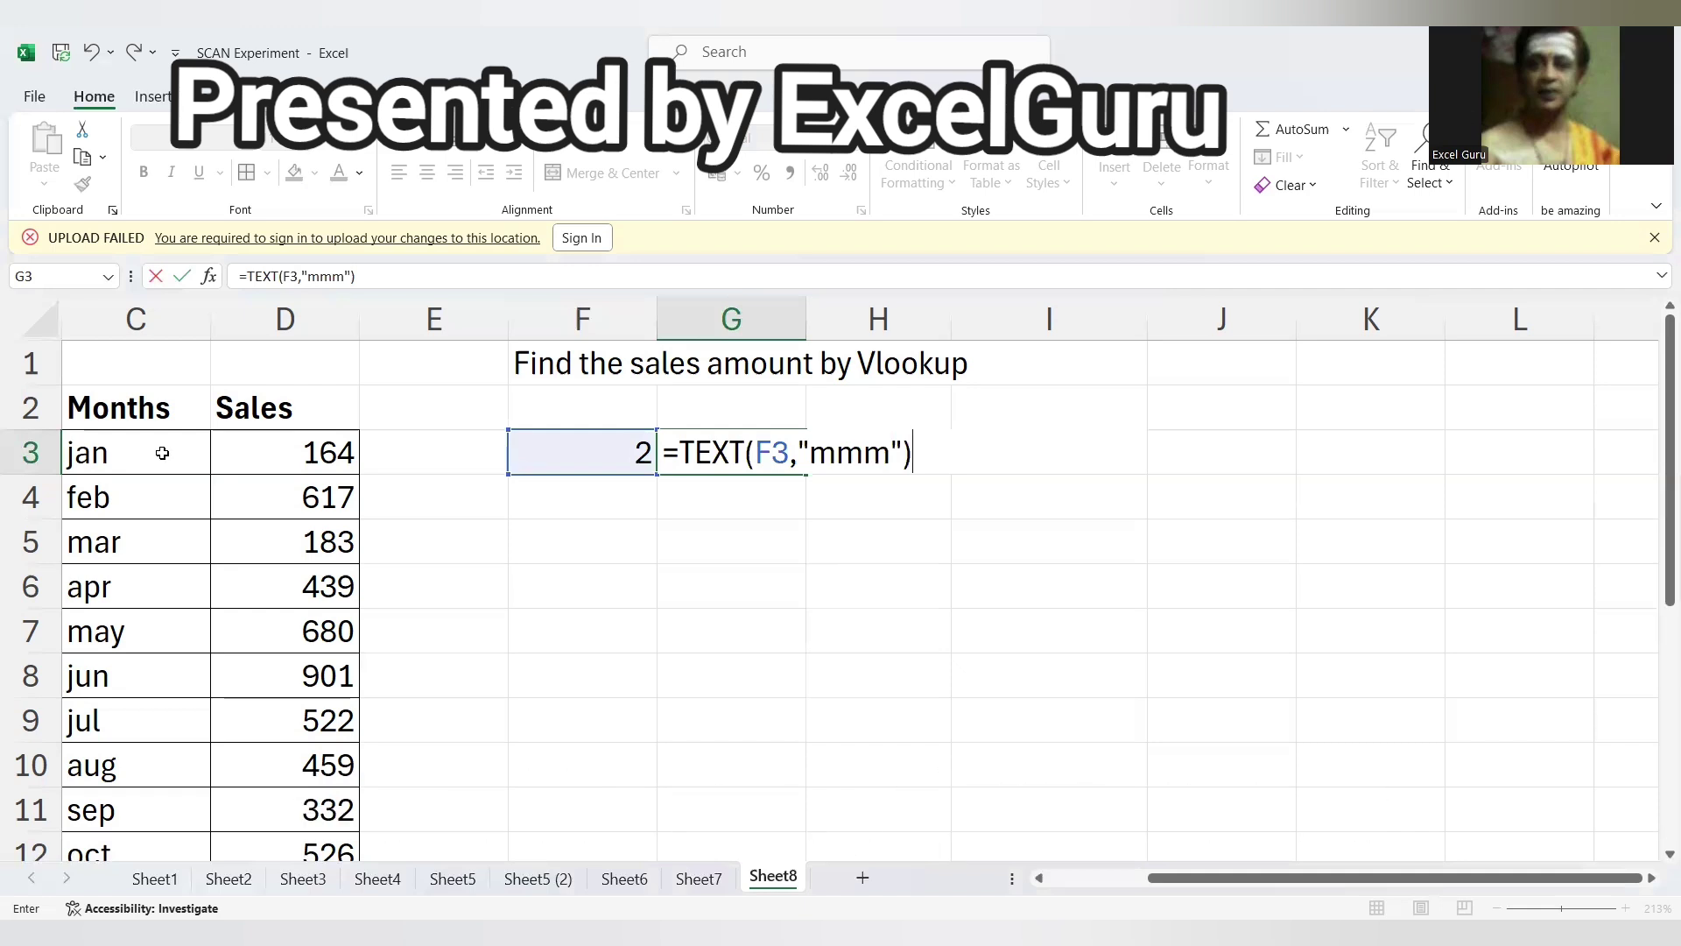
pyautogui.press('F9')
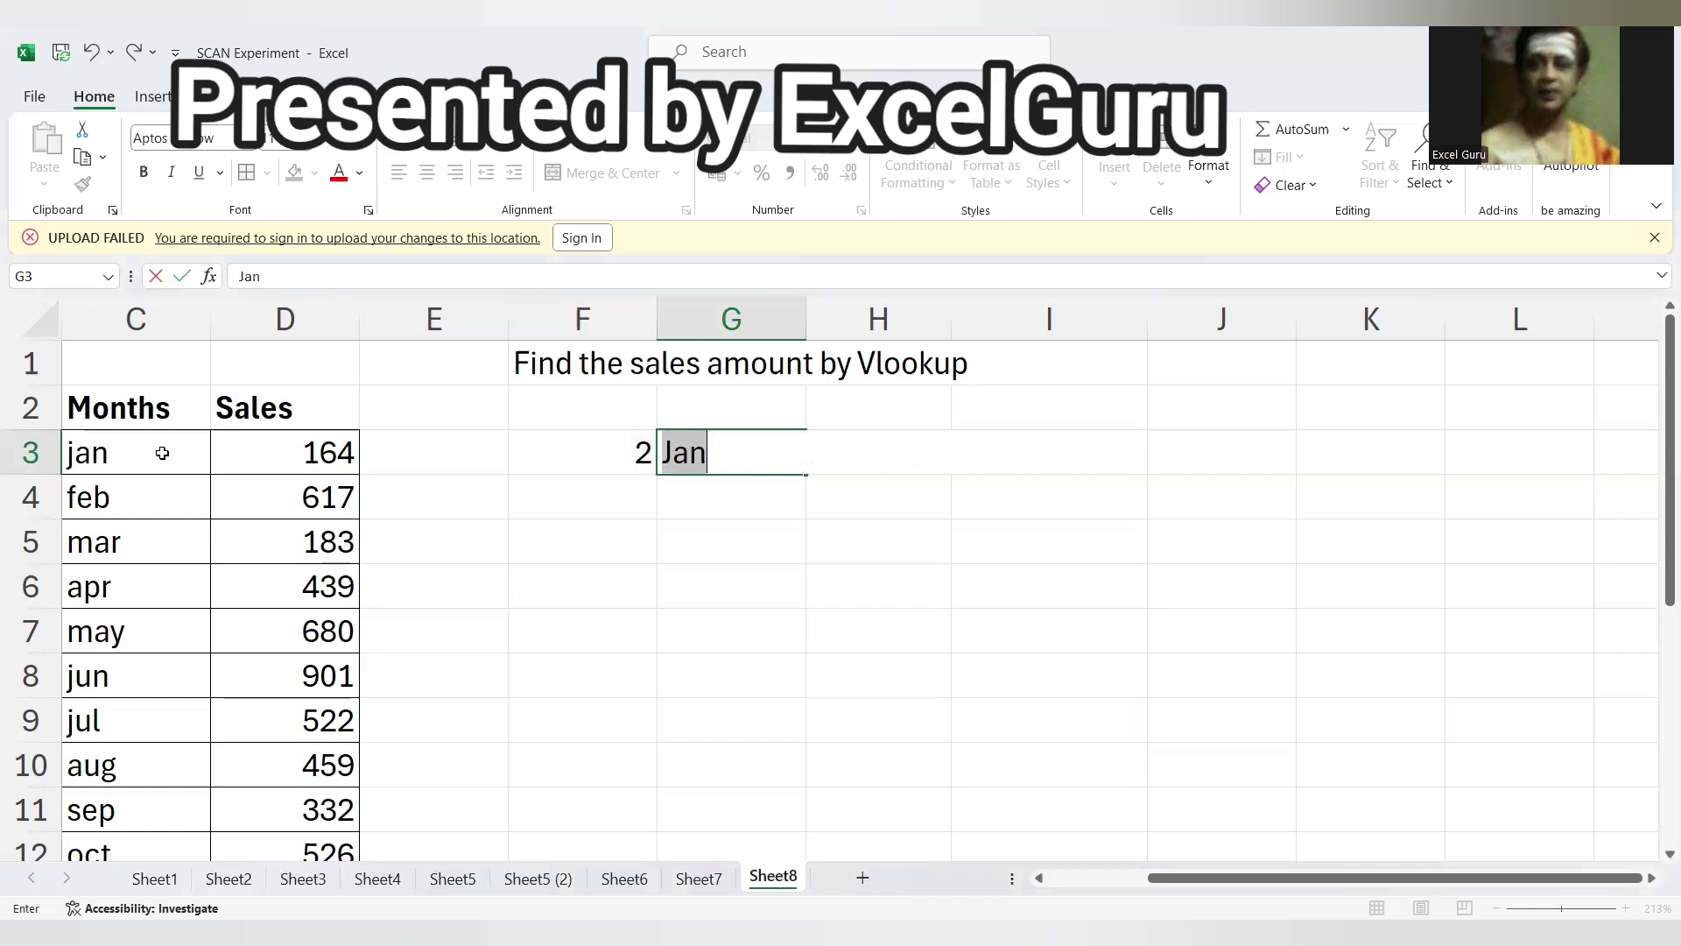
pyautogui.hotkey('ctrl', 'z')
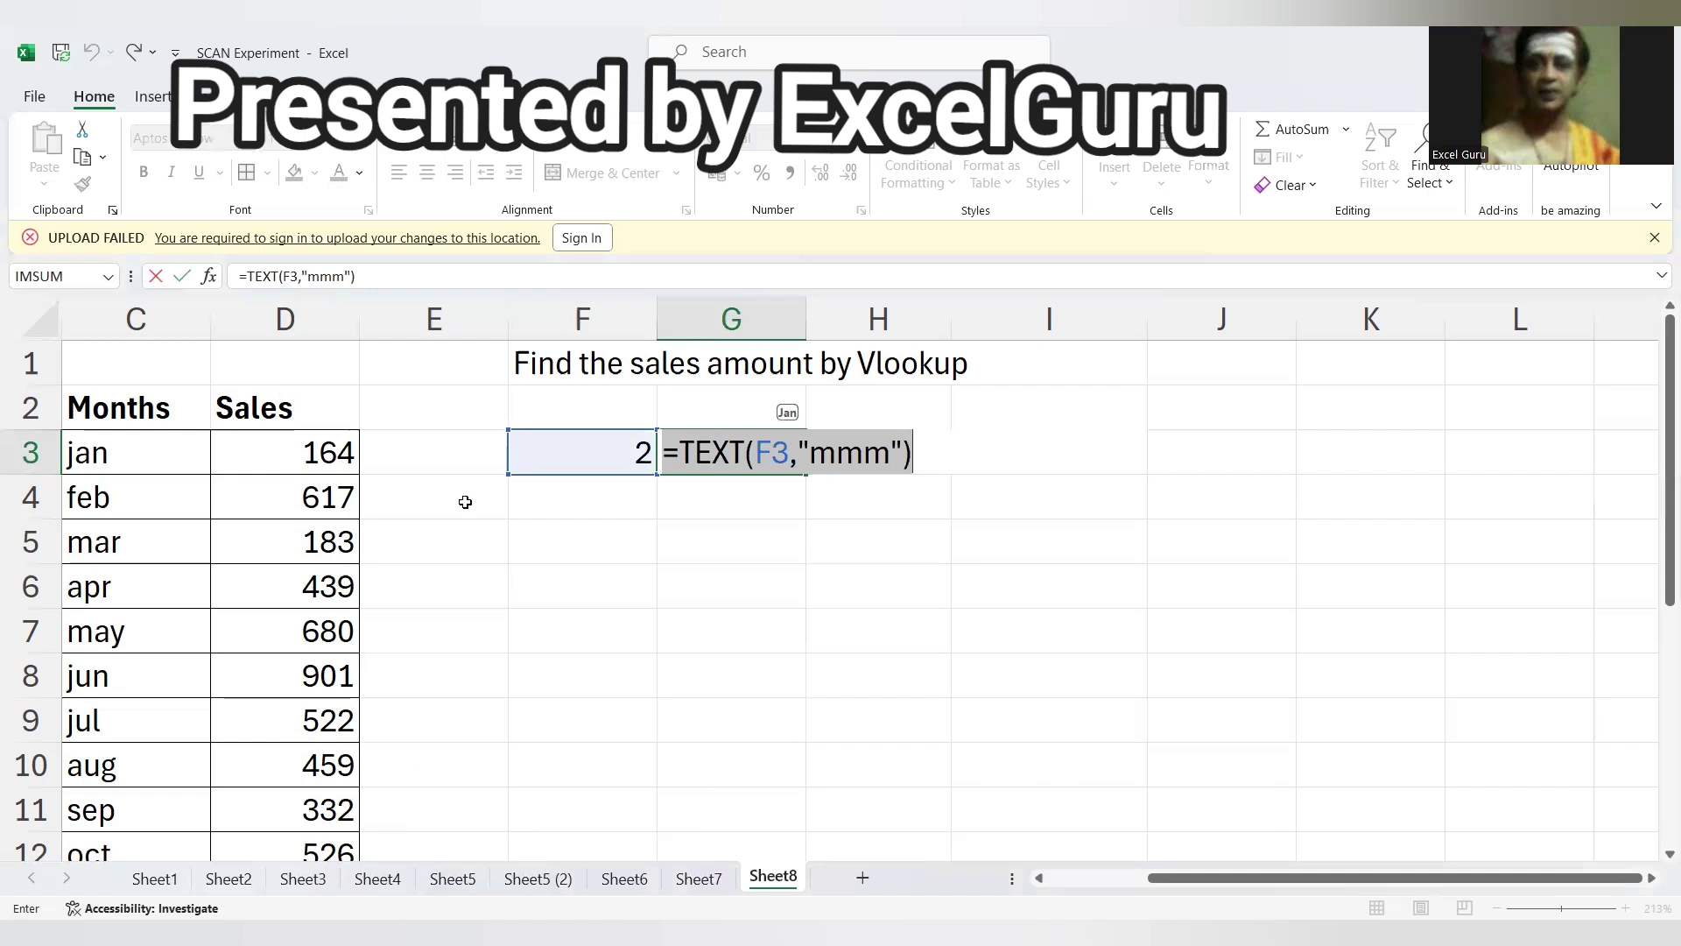
# - Multiply F3 by 28 inside the TEXT function, preview the result, and enter =TEXT(F3*28,"mmm") in G3
pyautogui.click(786, 451)
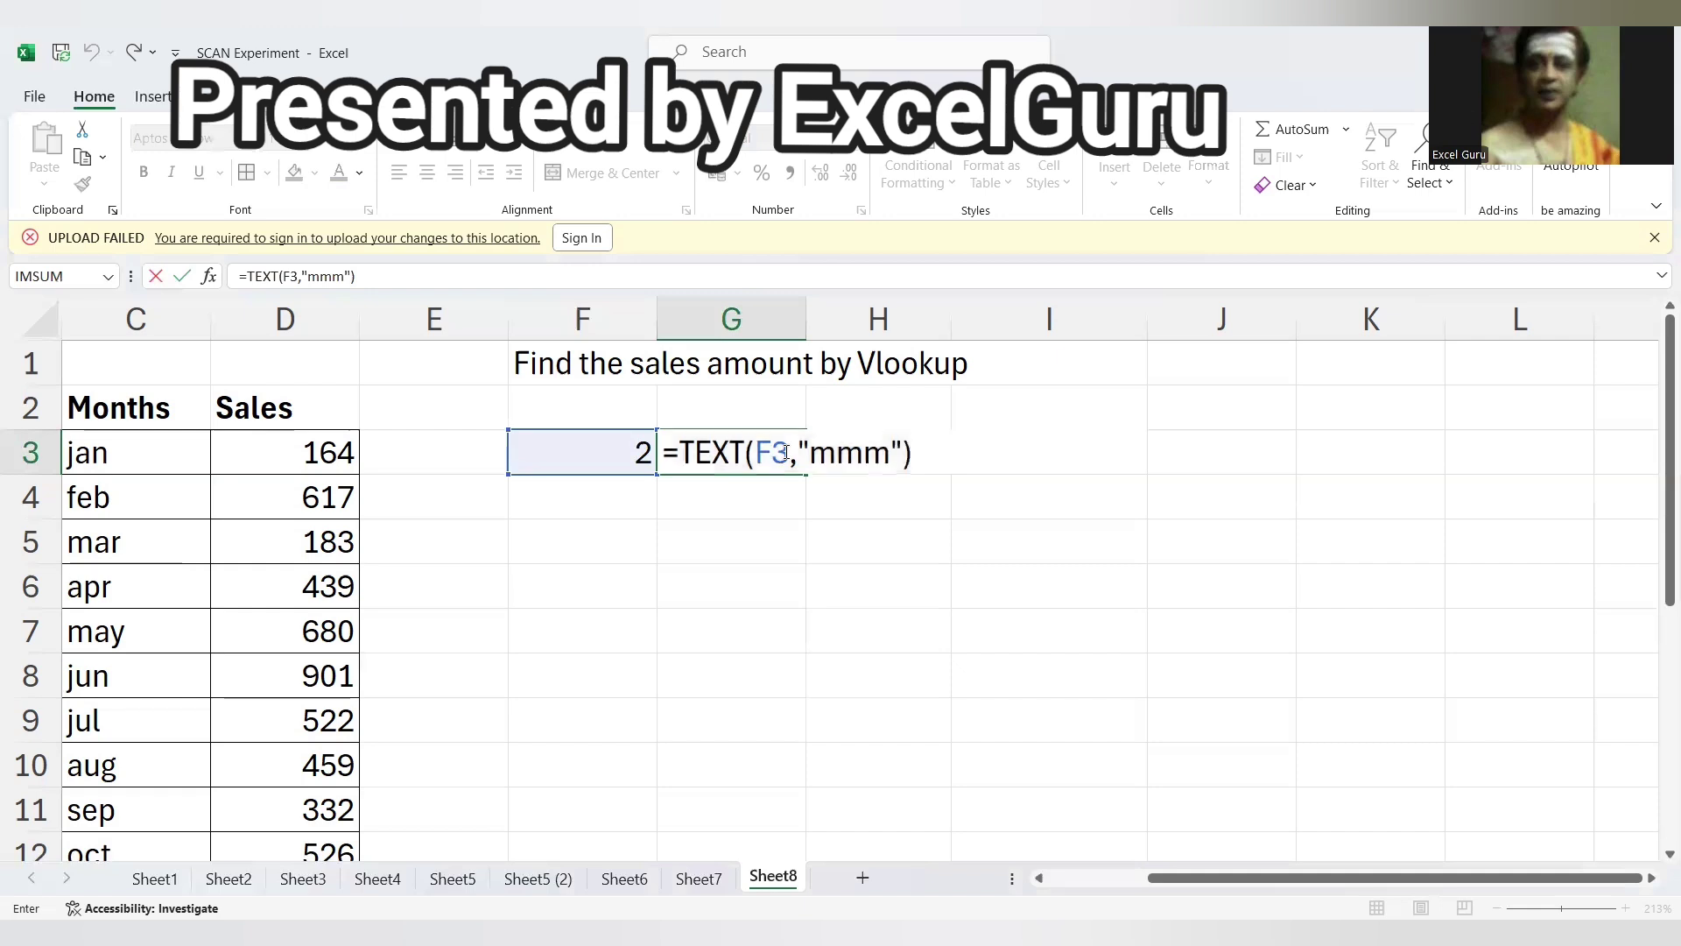
pyautogui.write('*')
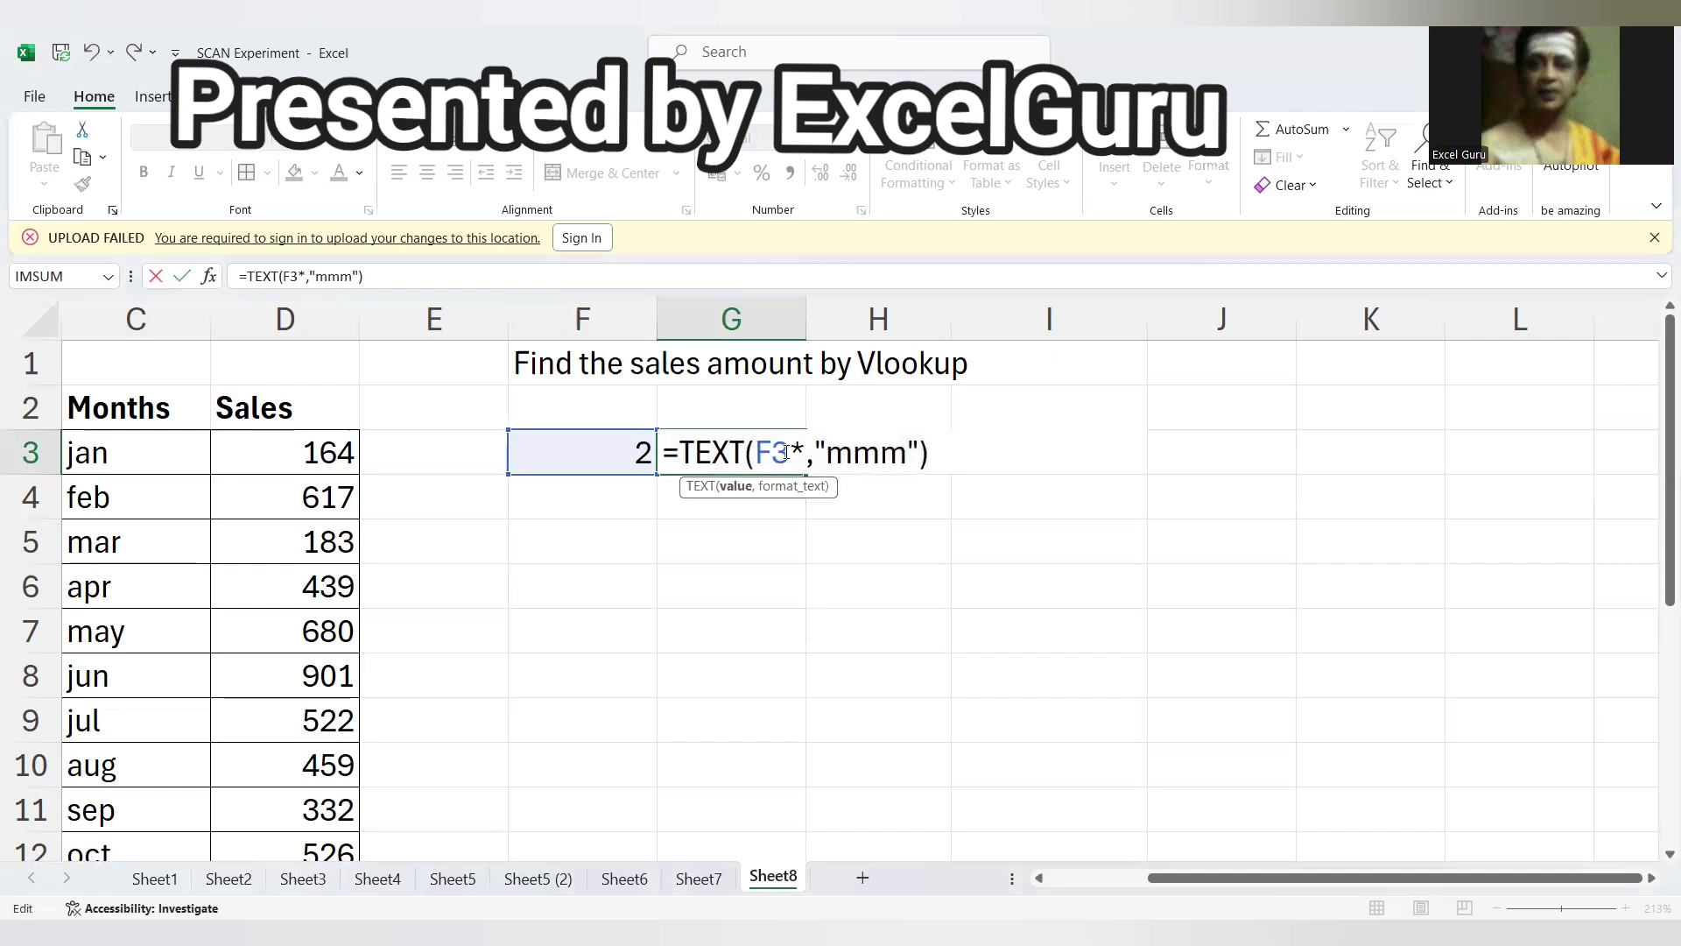
pyautogui.write('28')
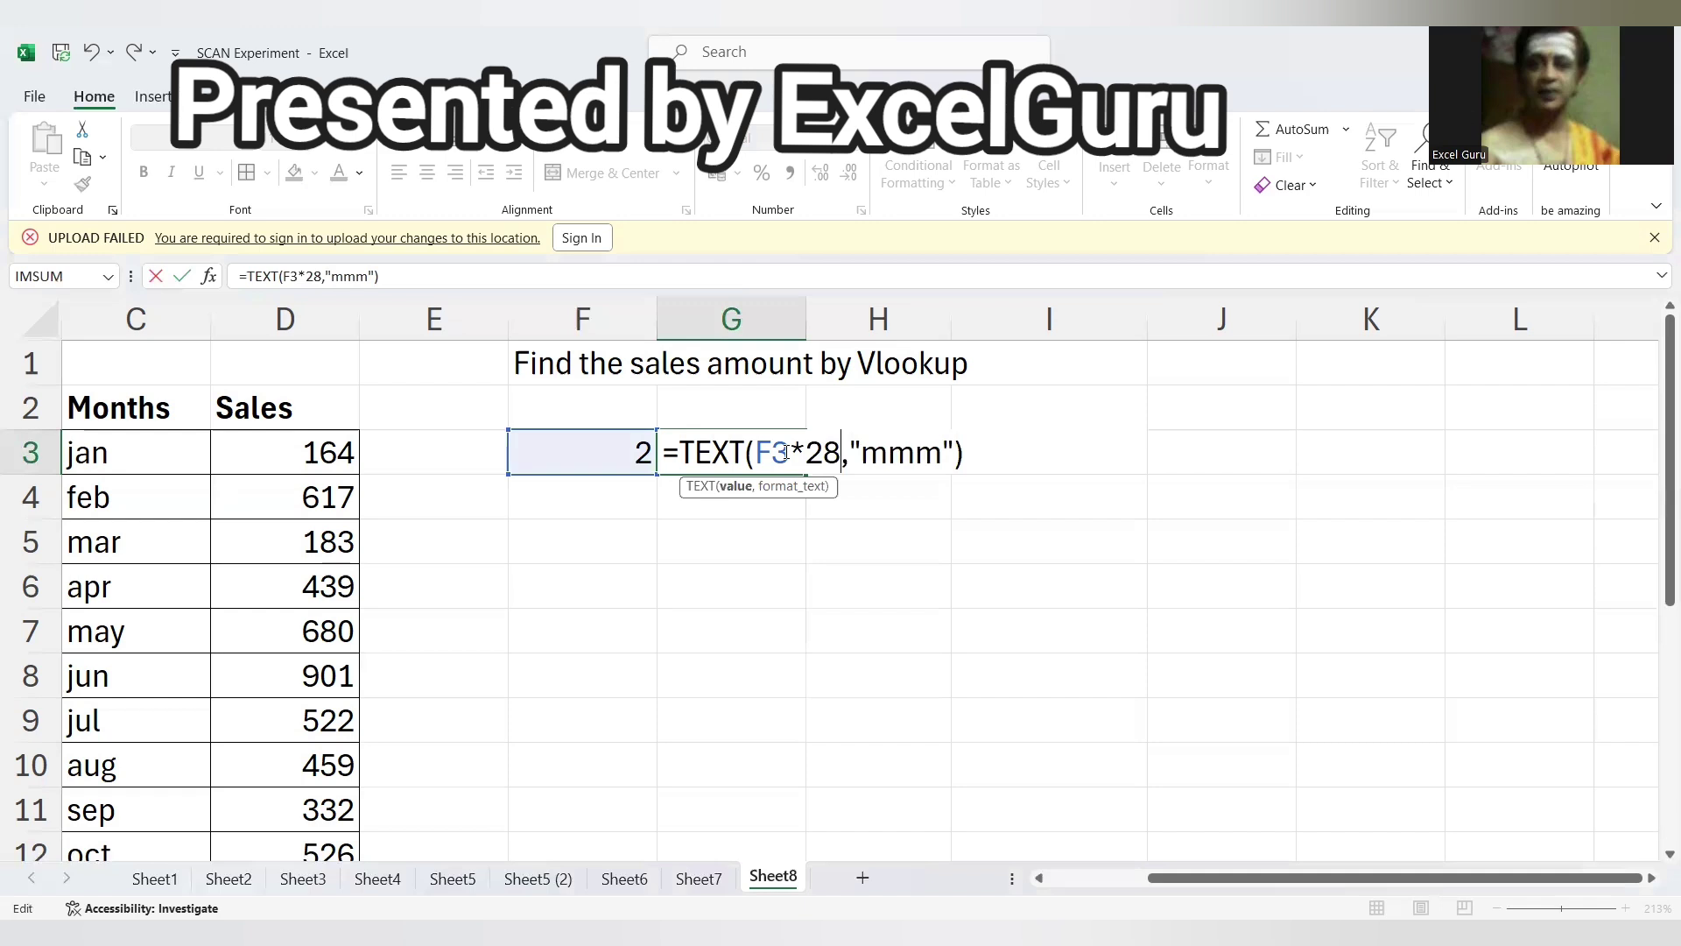
pyautogui.press('F9')
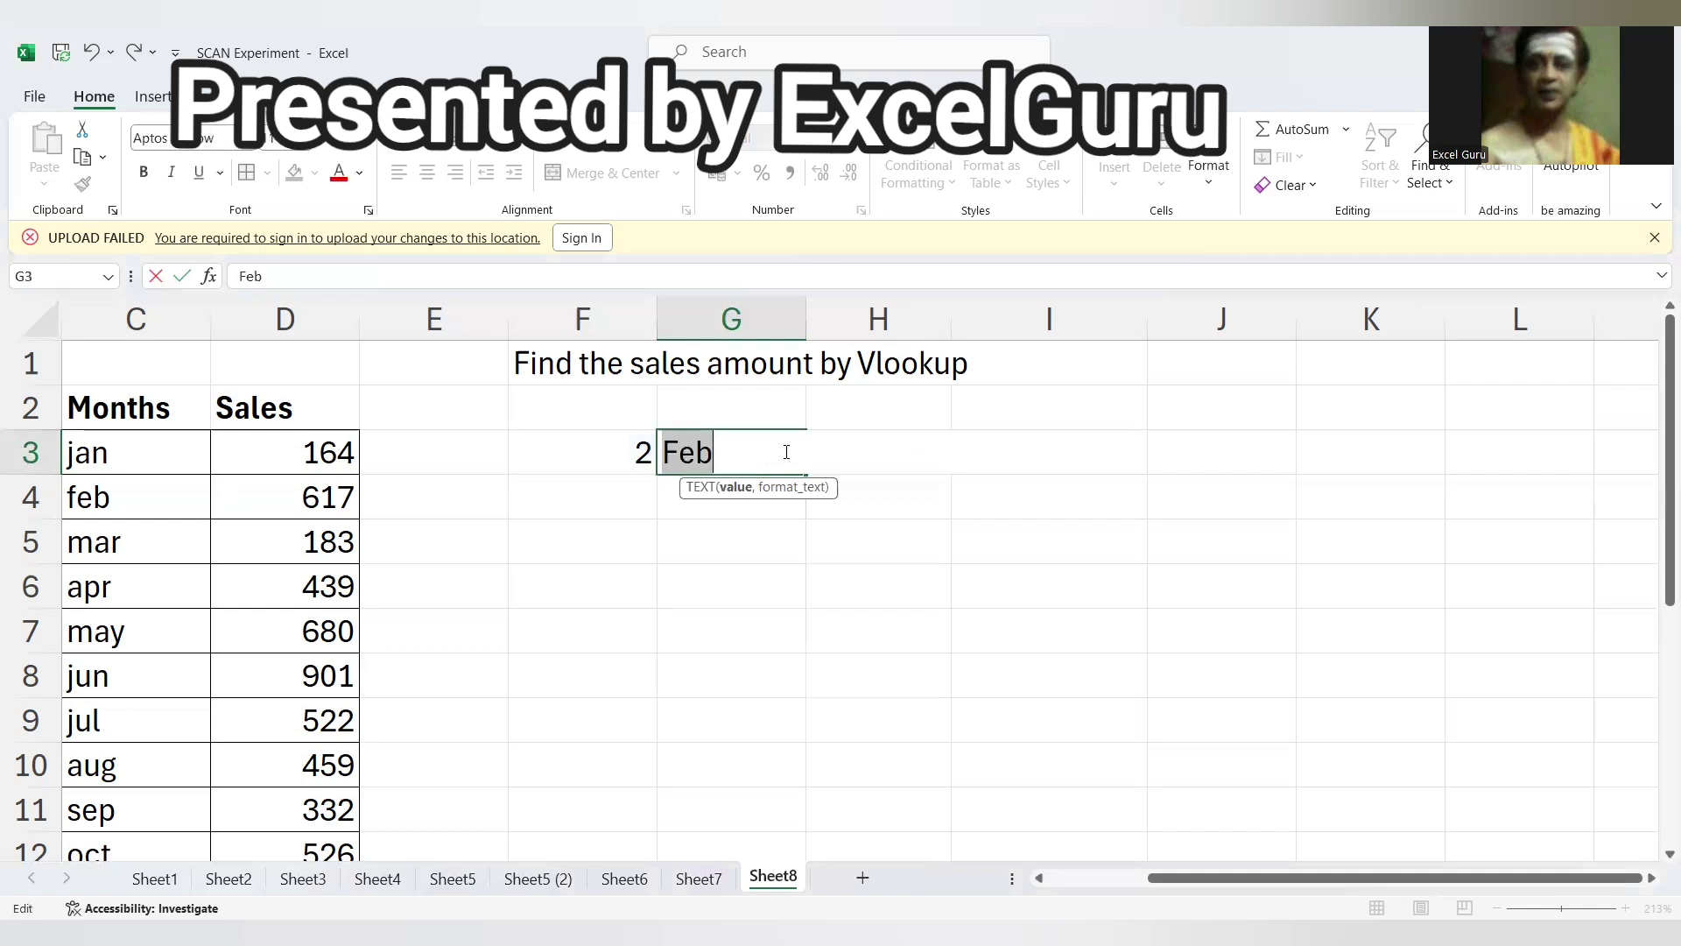
pyautogui.hotkey('ctrl', 'z')
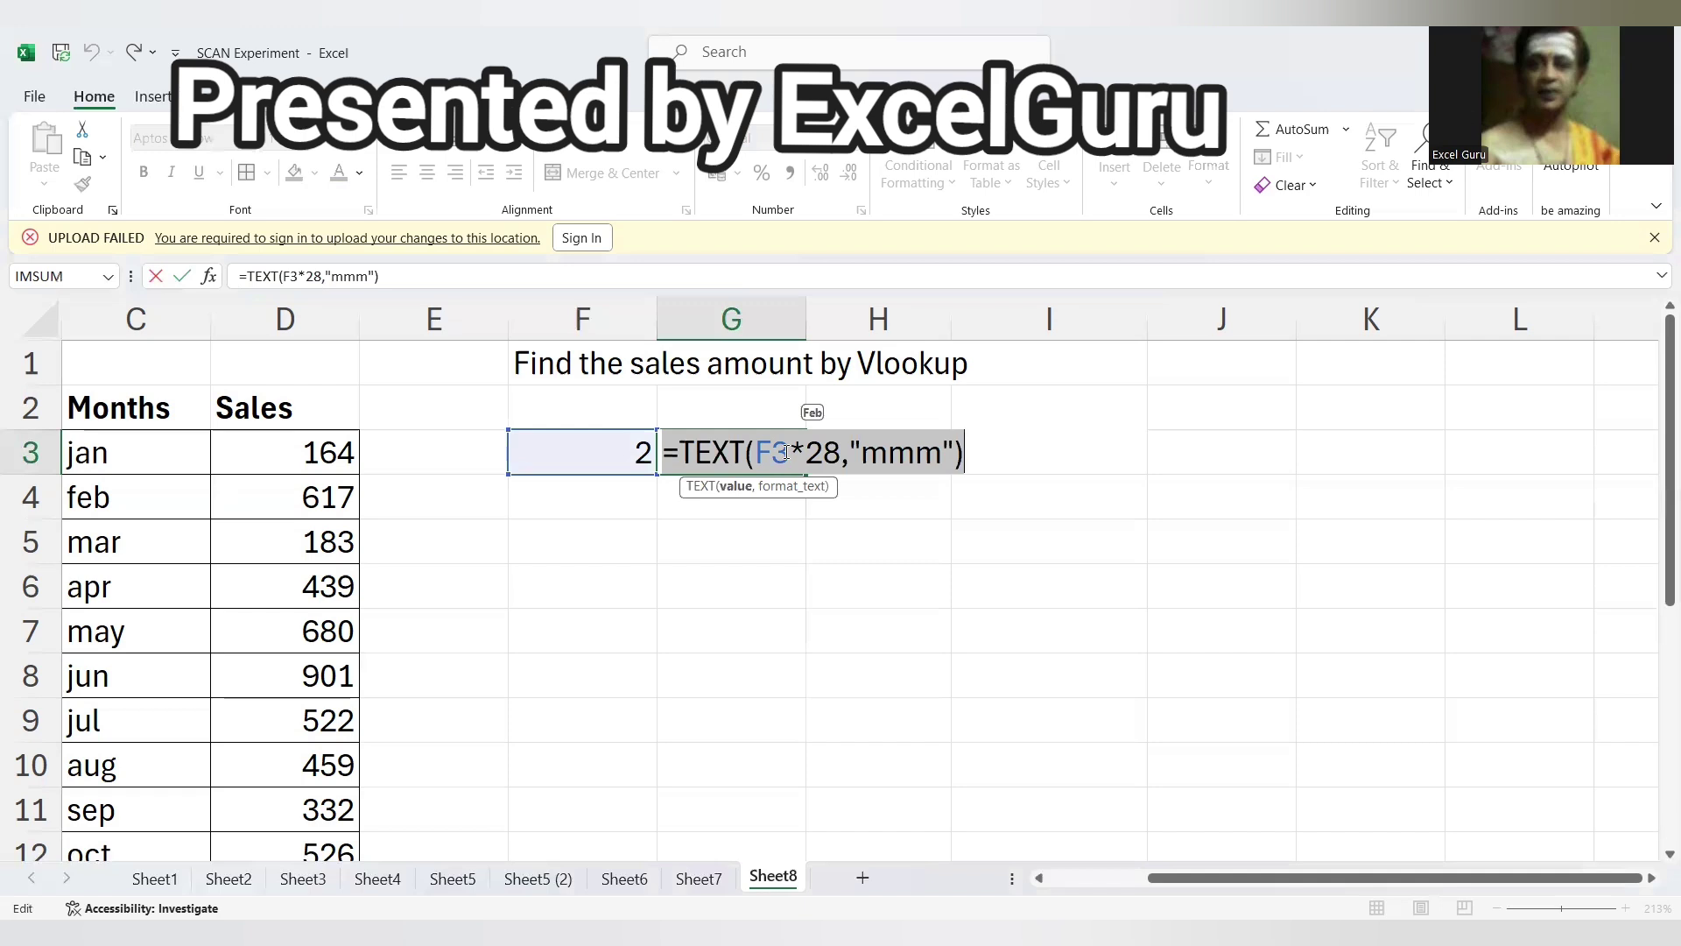
pyautogui.press('Return')
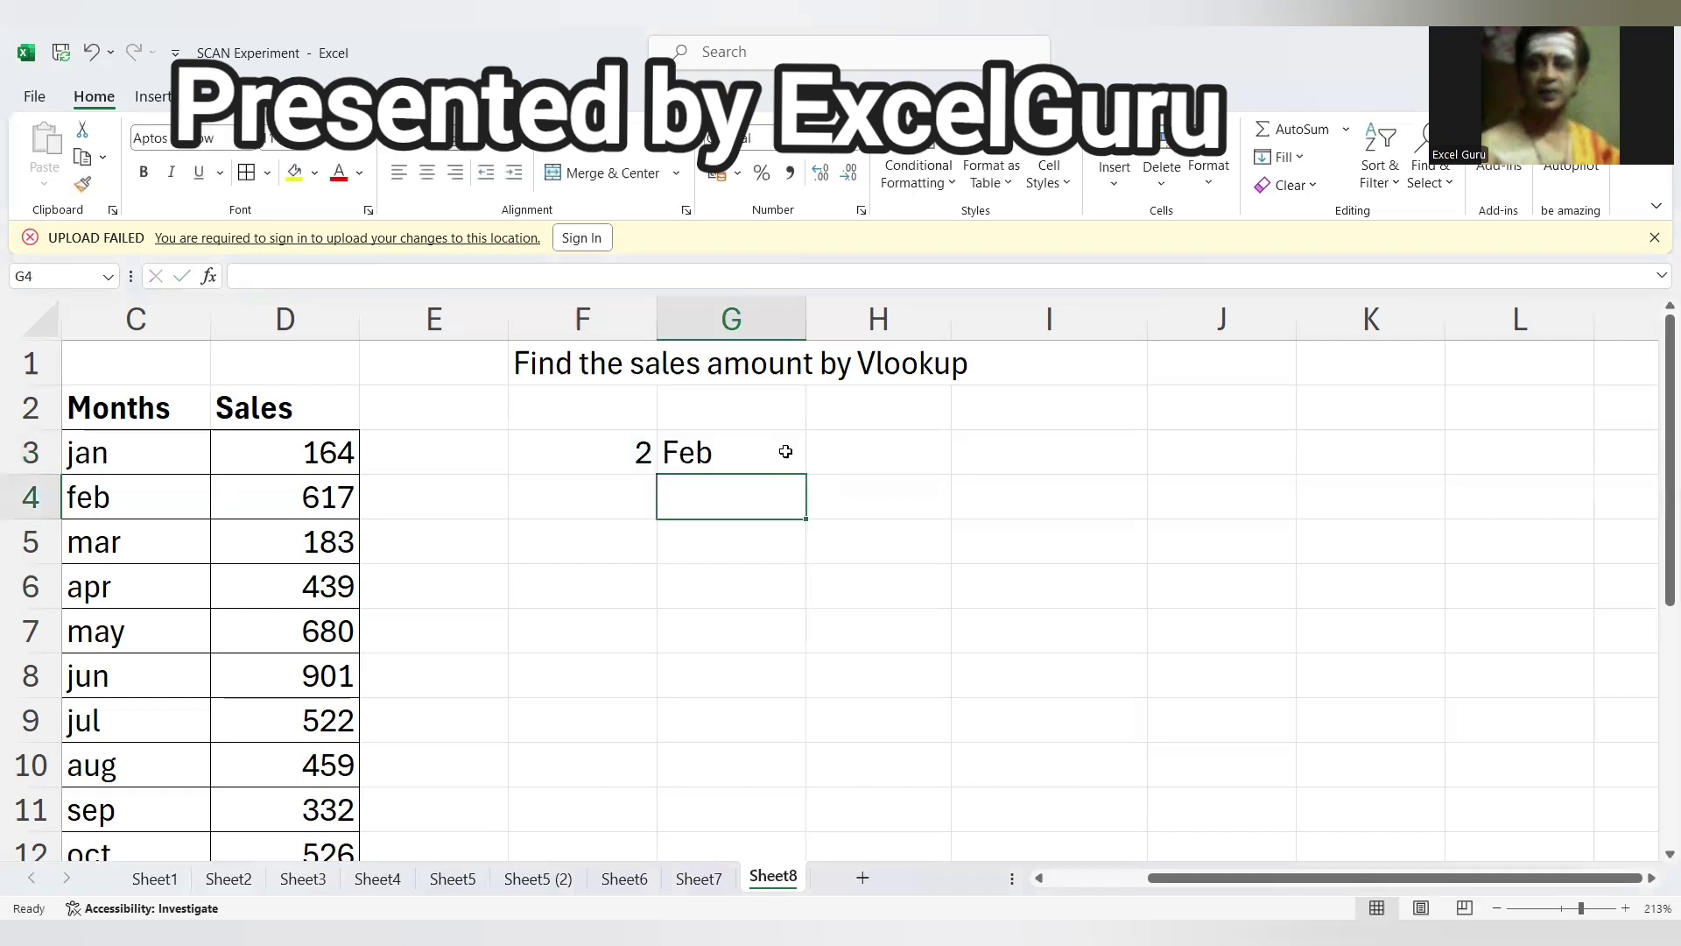
# - Choose 4 from the drop-down list in F3 and check the month name returned in G3
pyautogui.click(785, 451)
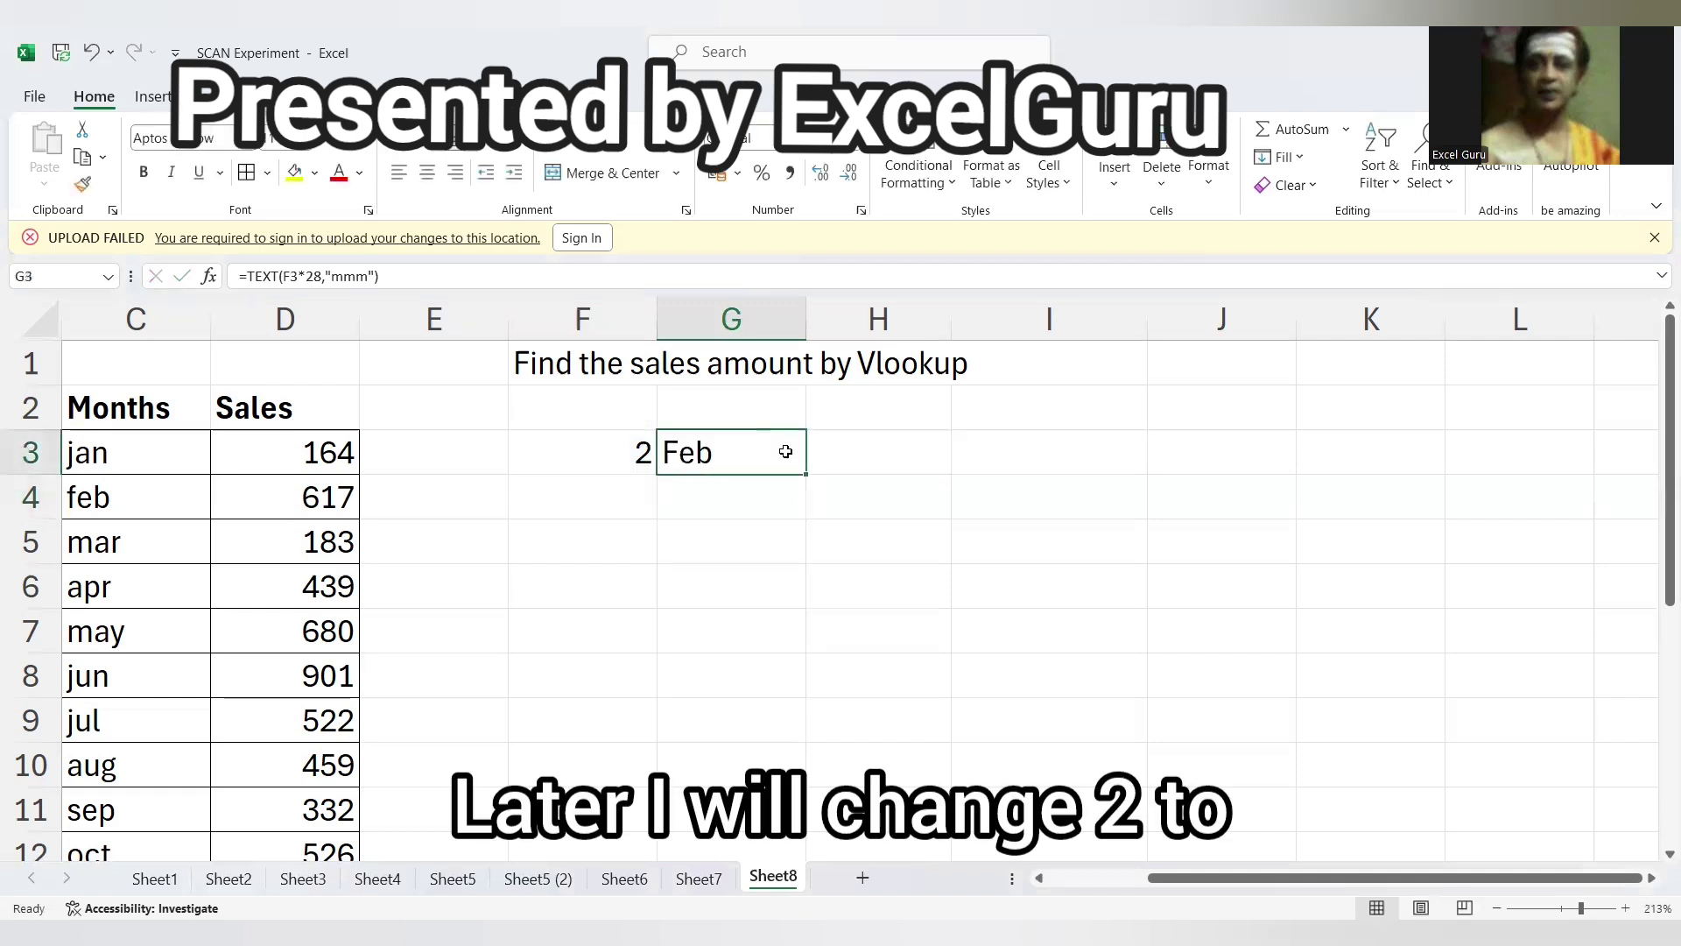
pyautogui.press('Left')
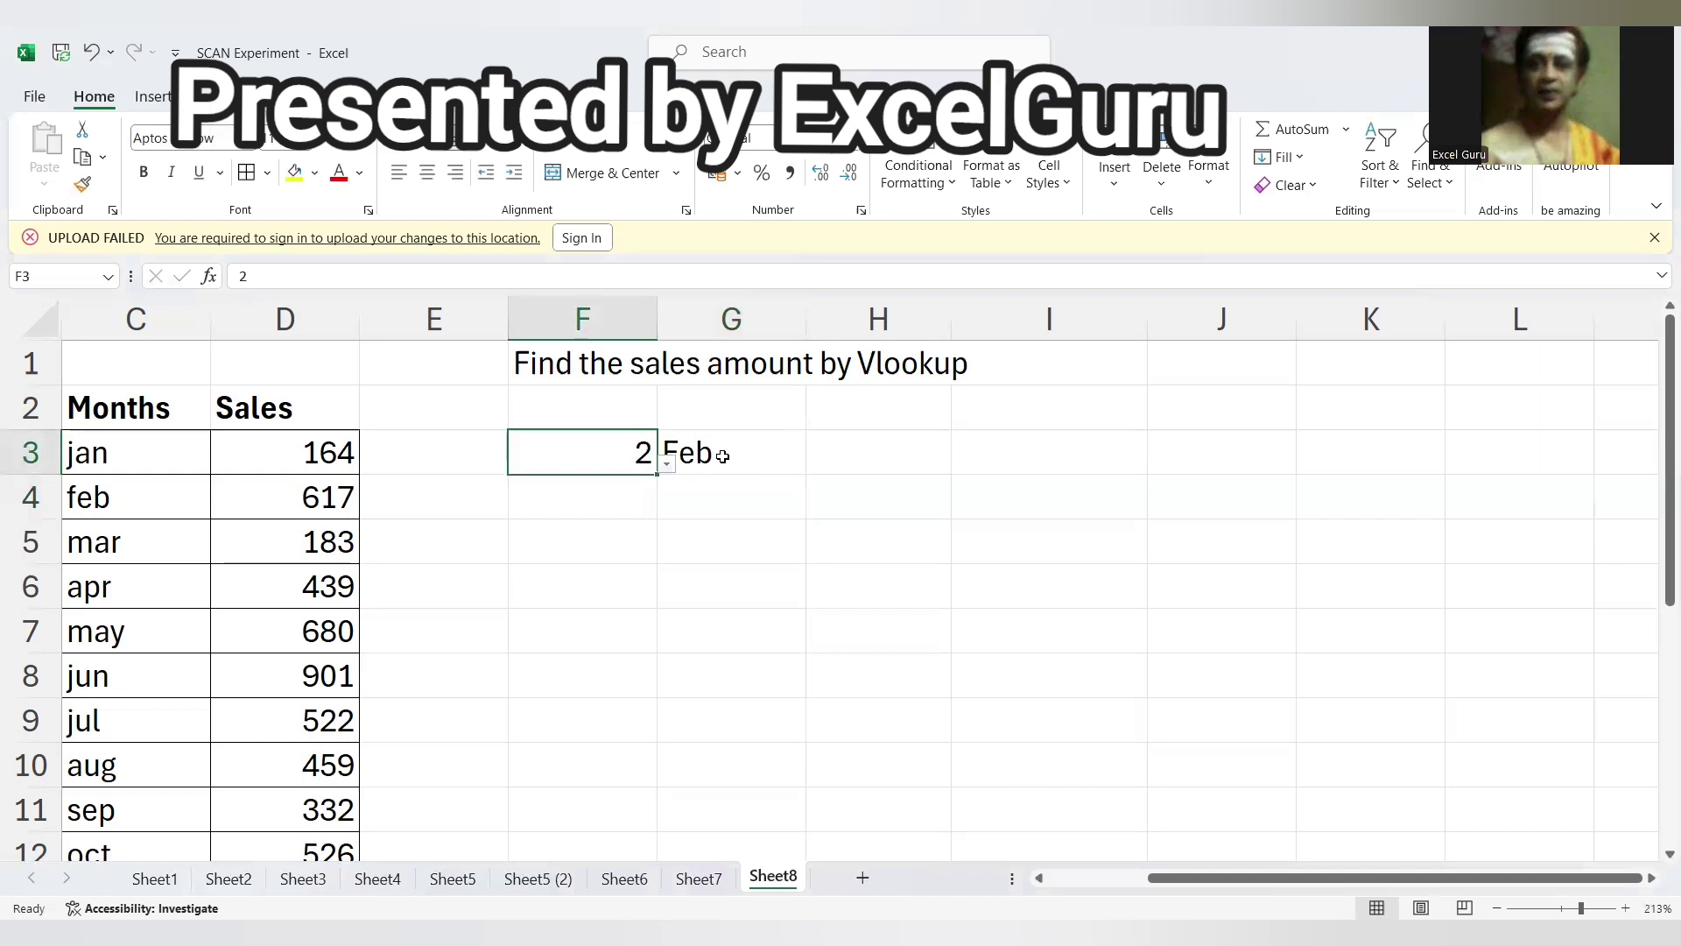
pyautogui.click(667, 464)
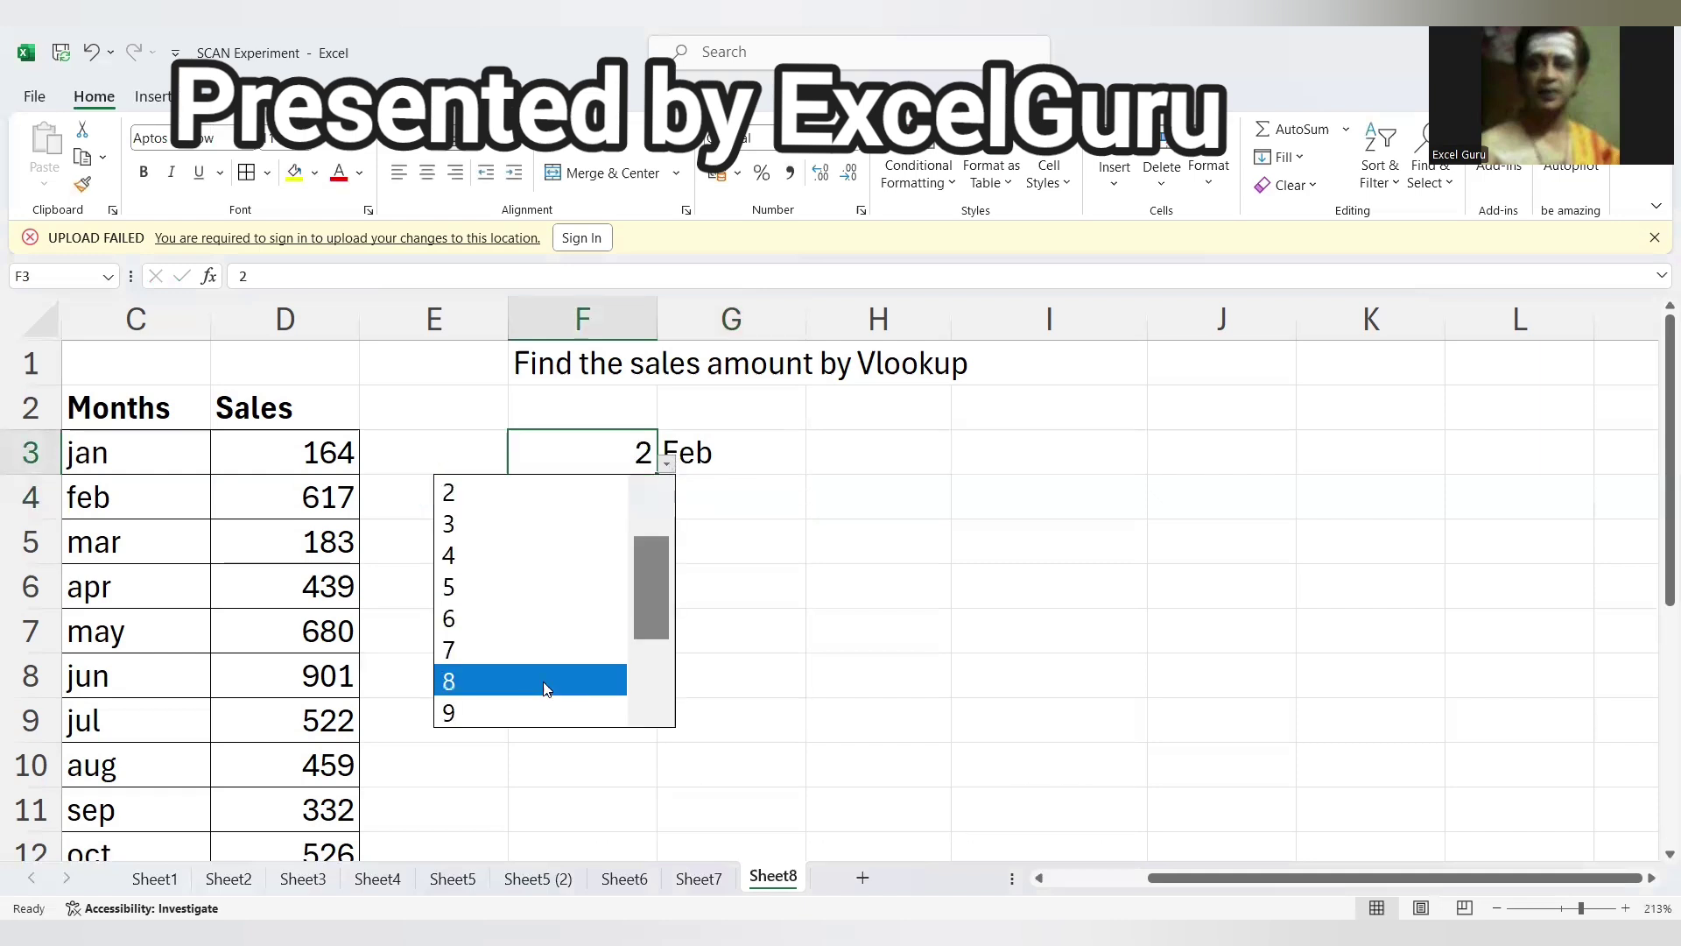
pyautogui.click(537, 554)
pyautogui.click(761, 456)
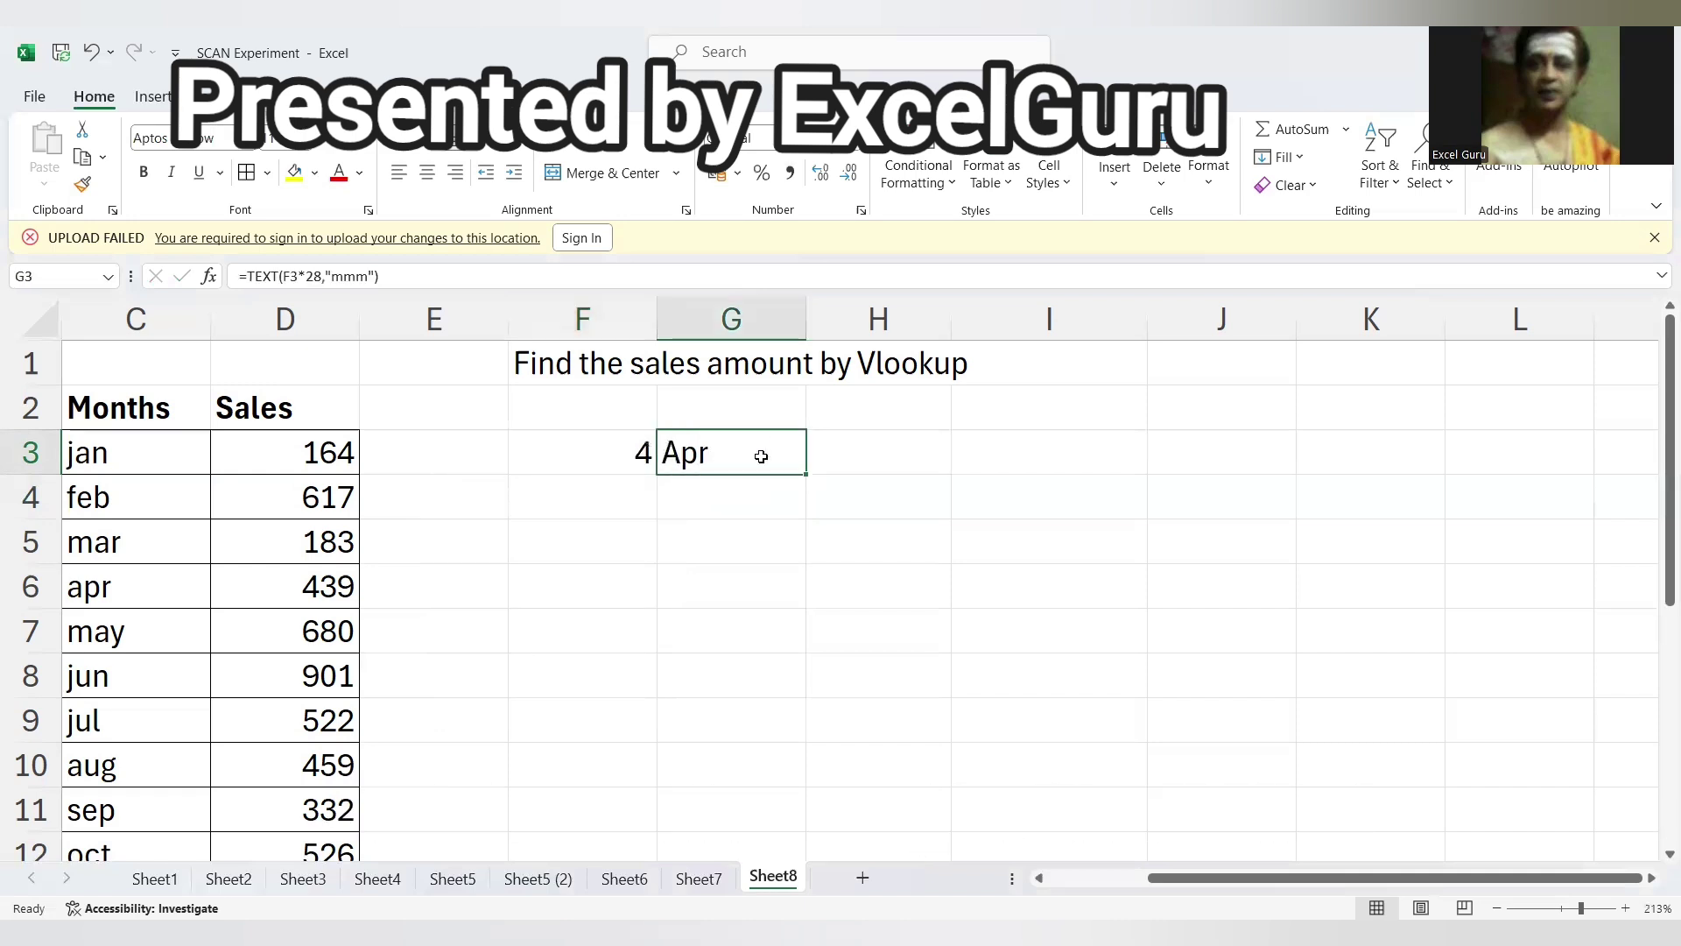
pyautogui.click(619, 454)
pyautogui.click(718, 456)
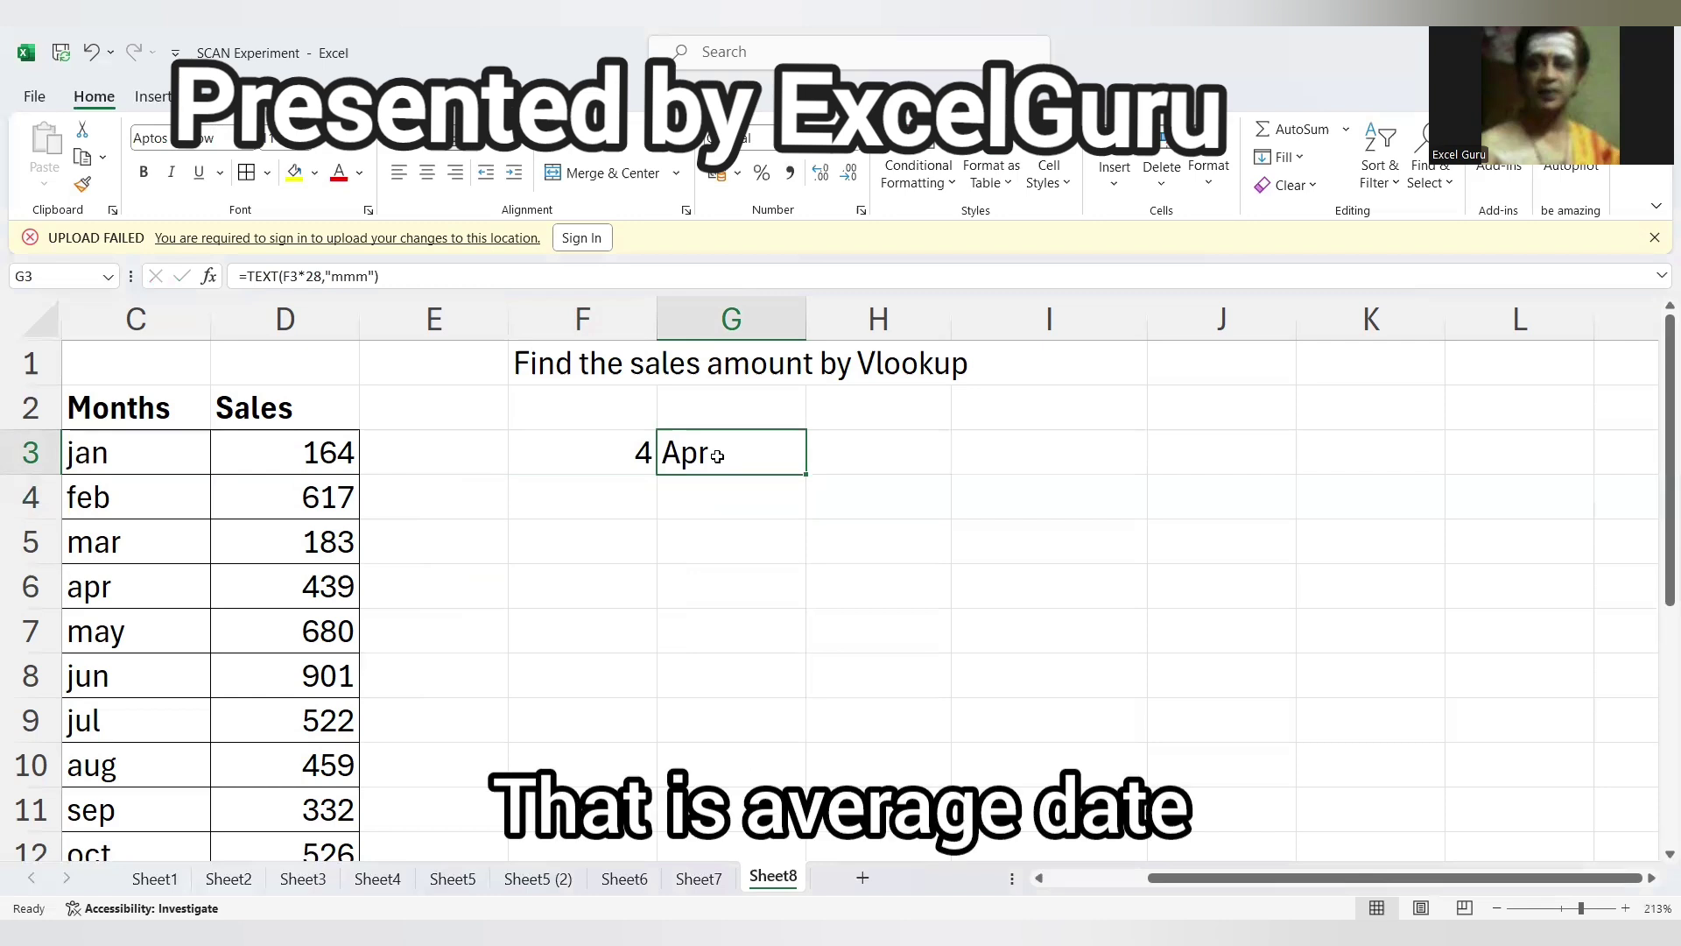
# - Try a multiplier of 31 by changing the G3 formula to =TEXT(F3*31,"mmm")
pyautogui.press('F2')
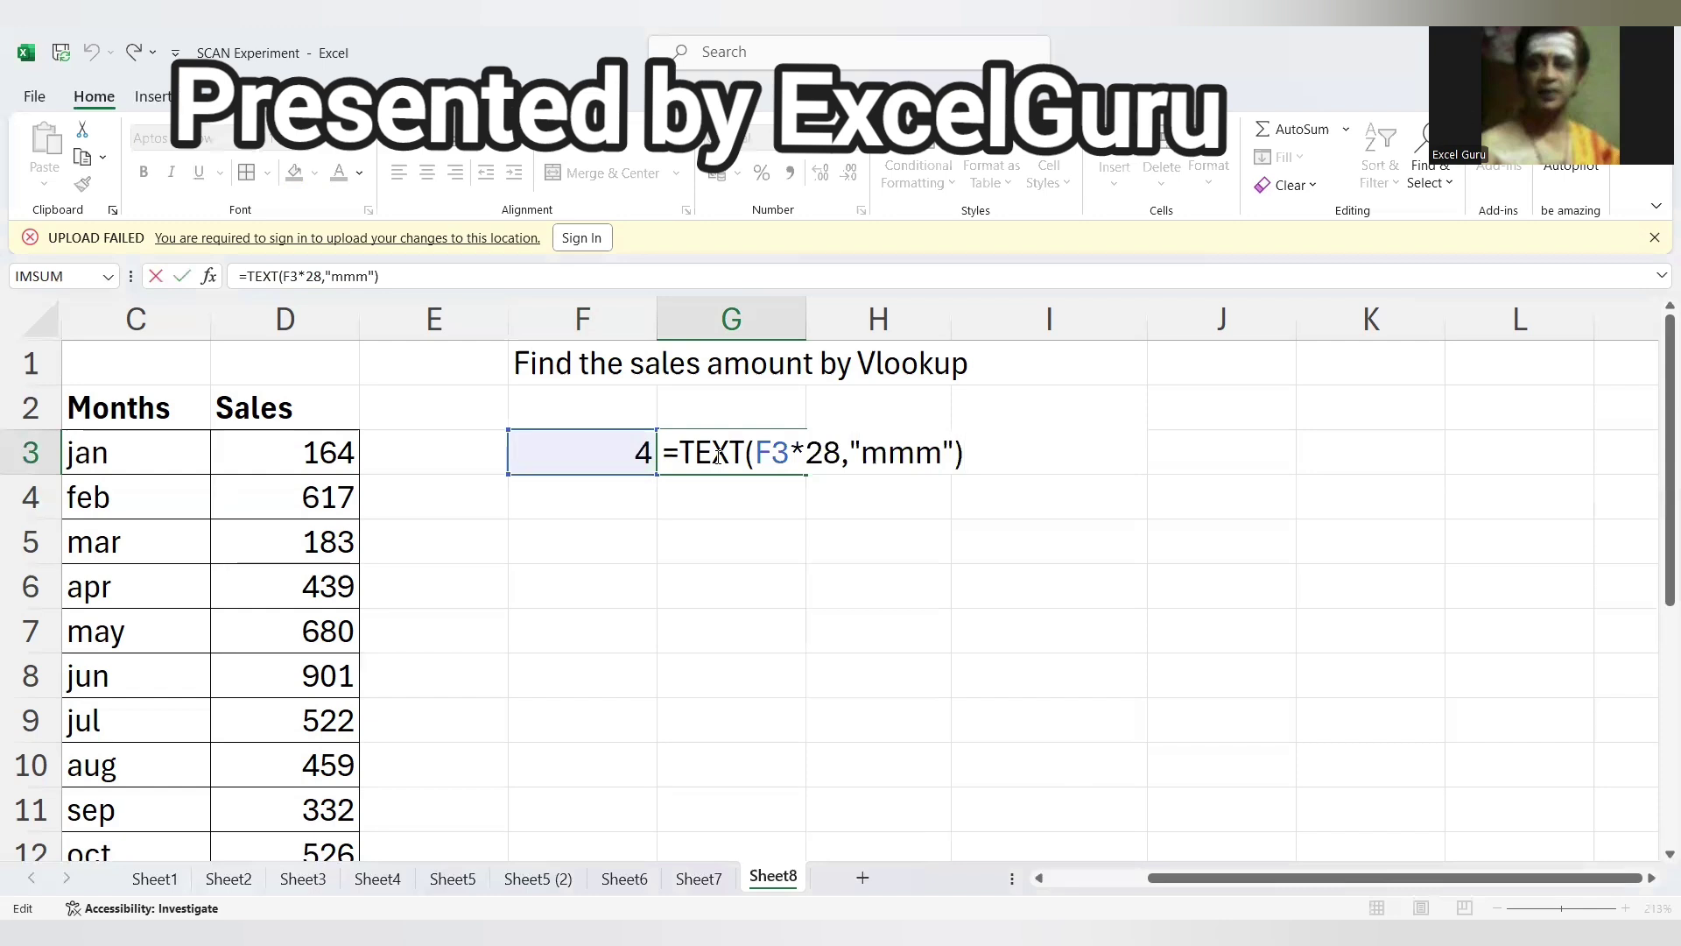
pyautogui.click(843, 453)
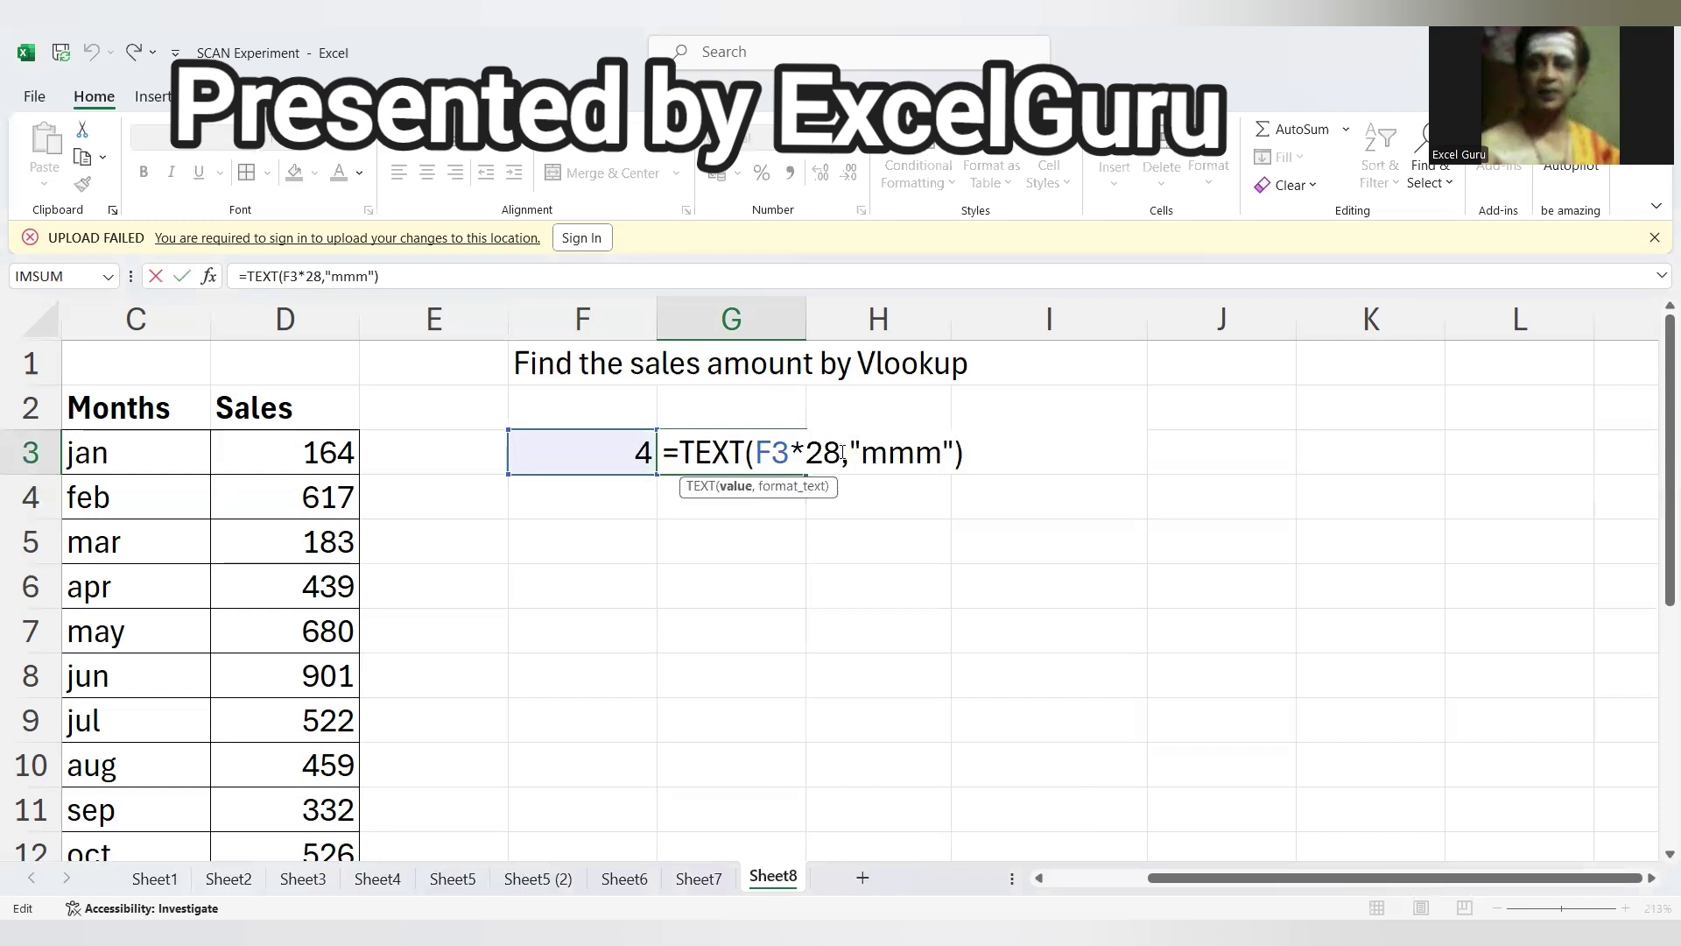
pyautogui.press('BackSpace')
pyautogui.press('BackSpace')
pyautogui.write('31')
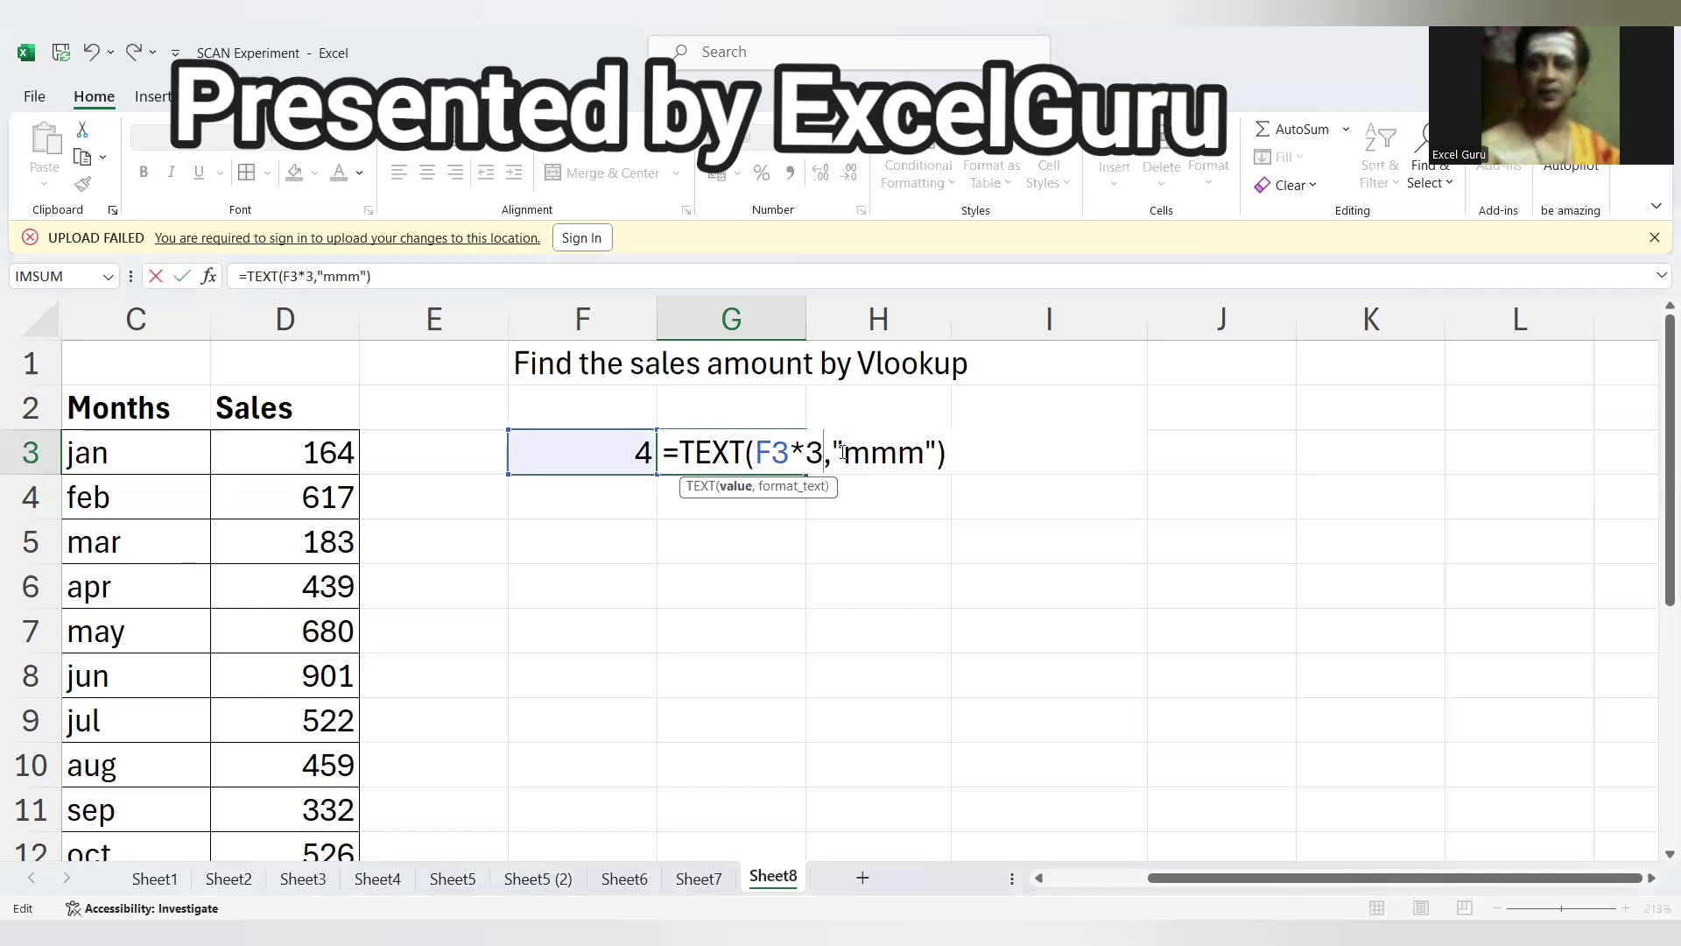
pyautogui.press('Return')
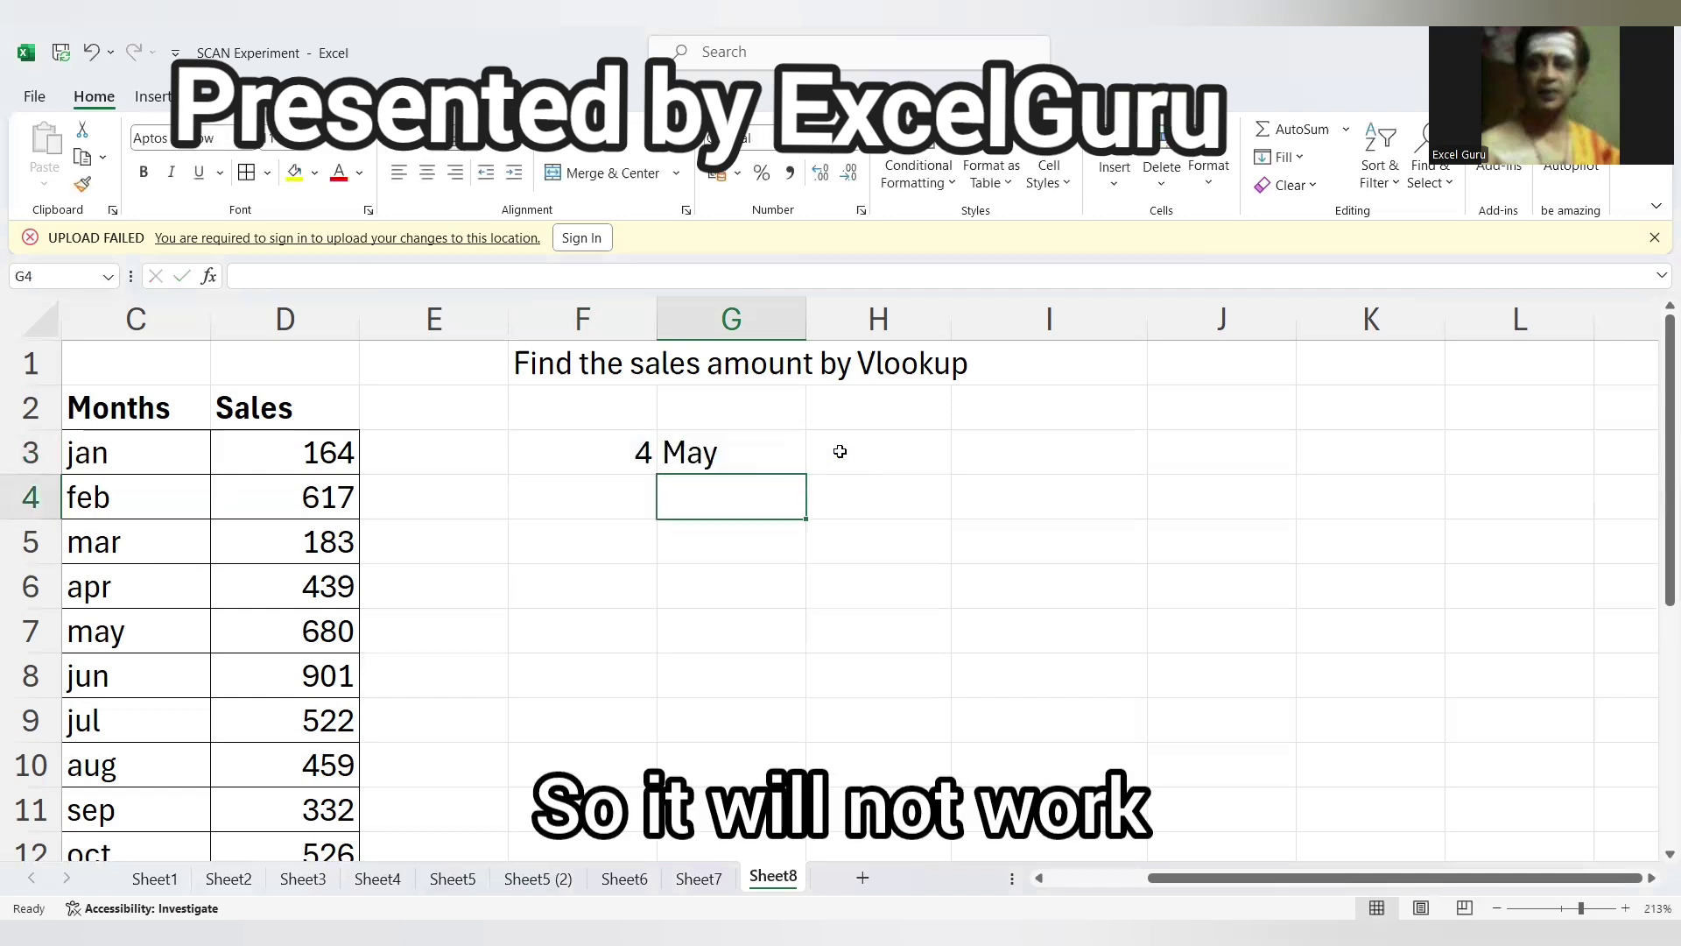
# - Set the multiplier in the G3 formula back to 28, entering =TEXT(F3*28,"mmm")
pyautogui.click(754, 454)
pyautogui.press('F2')
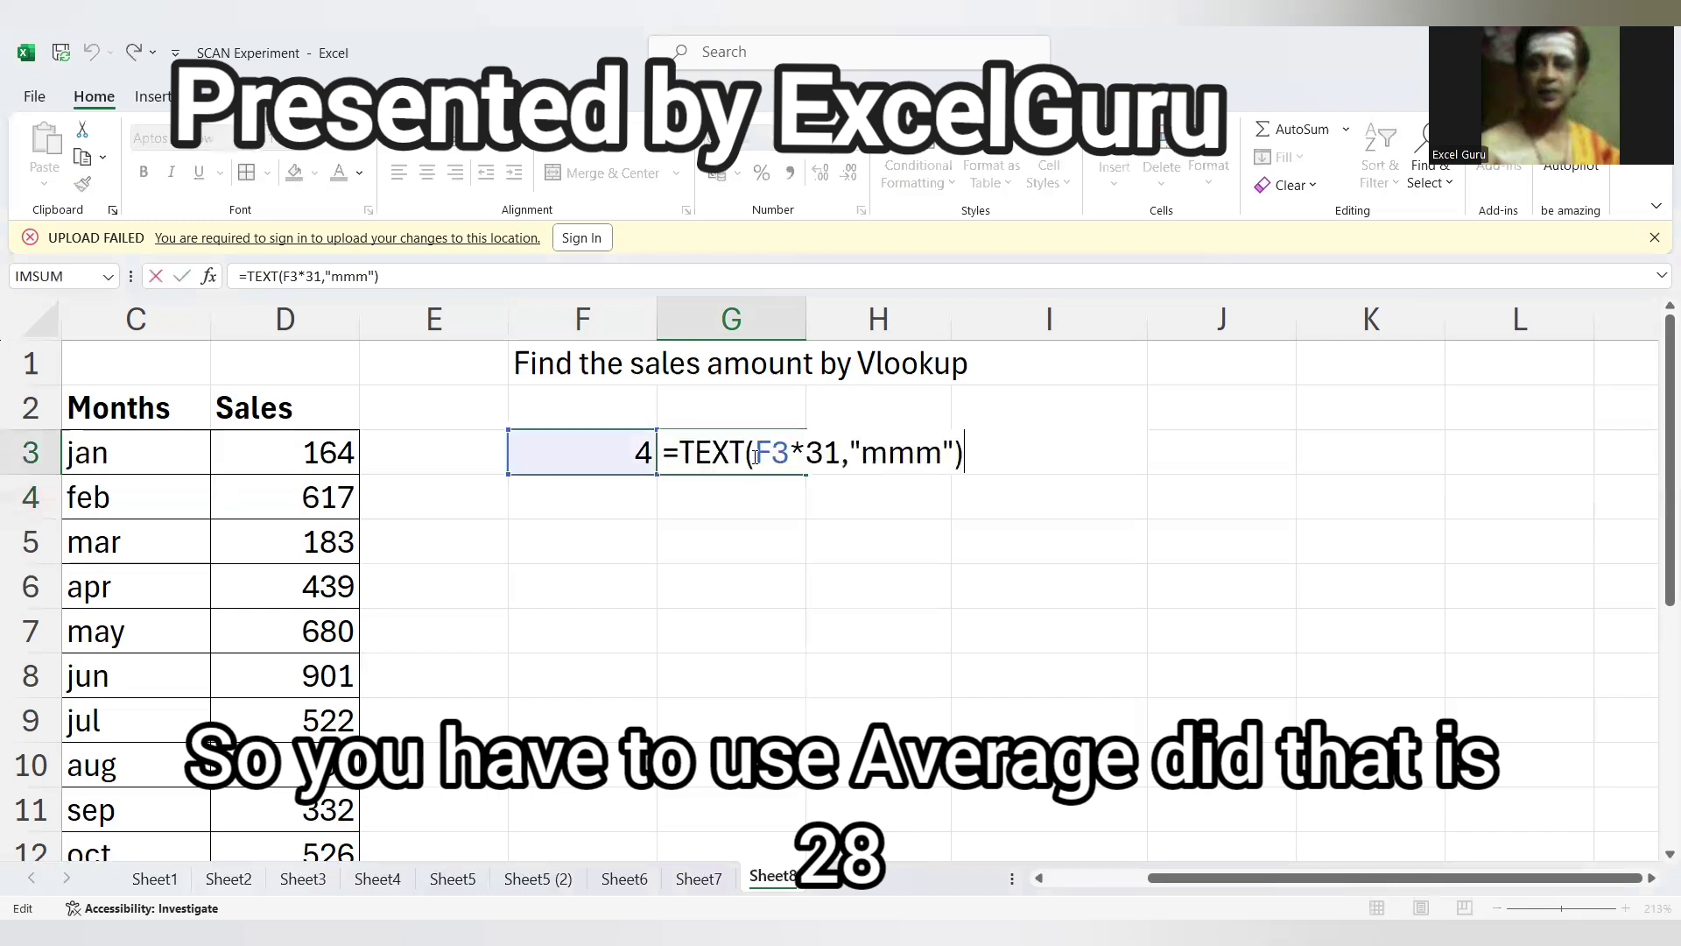
pyautogui.click(838, 454)
pyautogui.press('BackSpace')
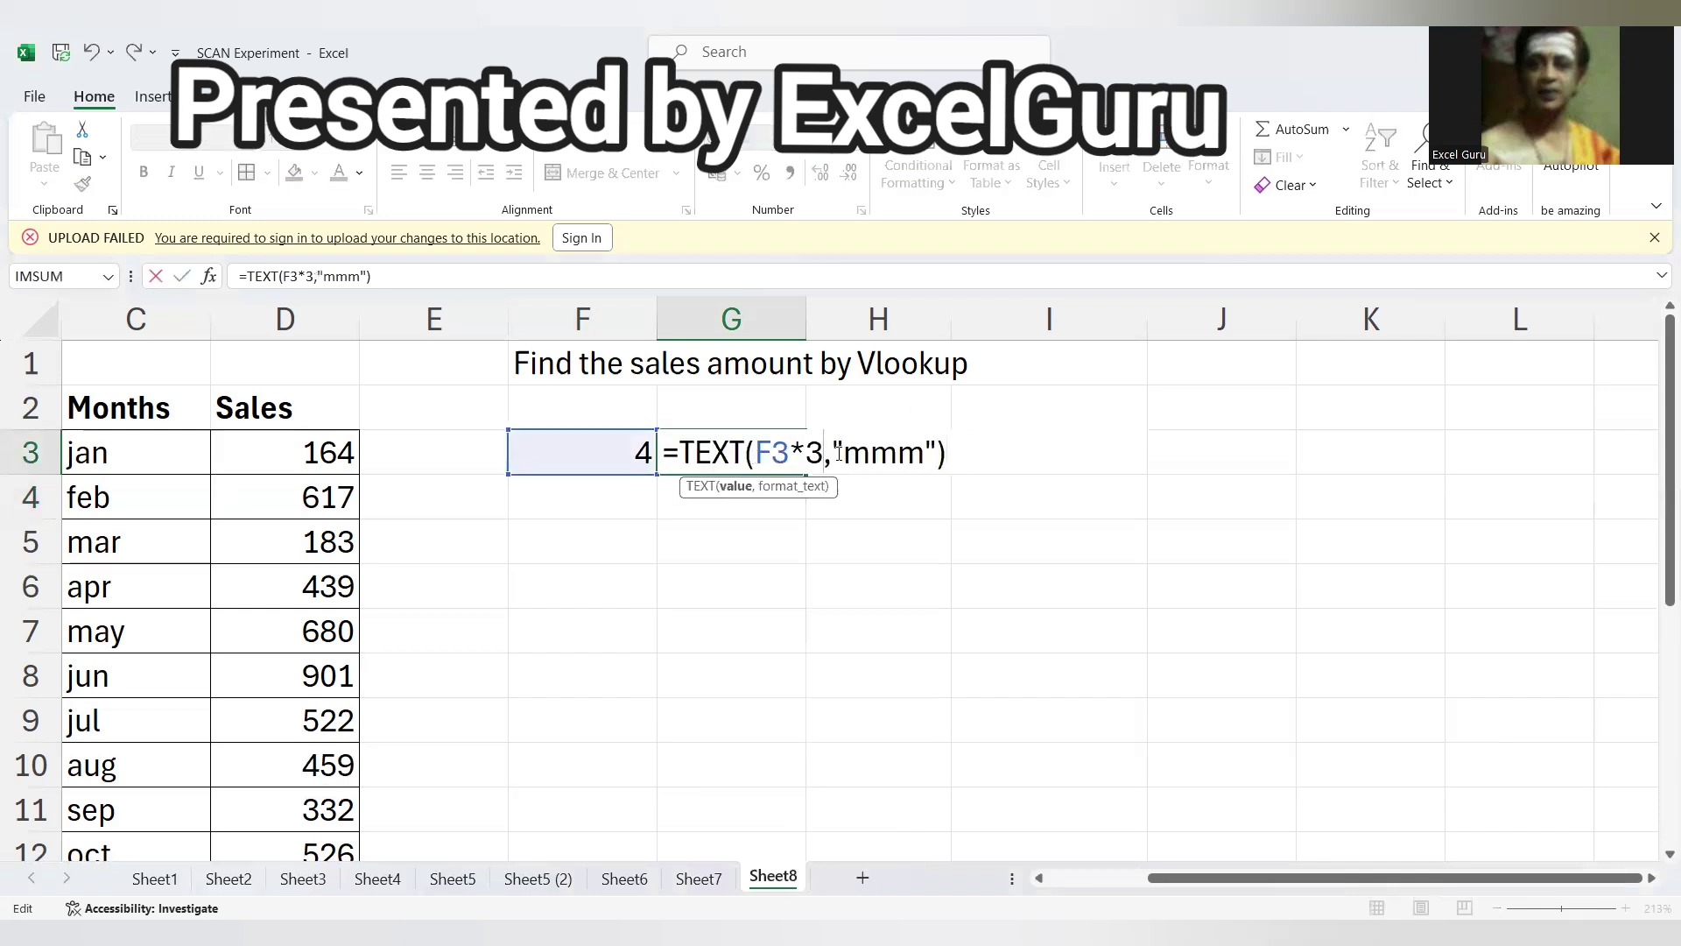
pyautogui.press('BackSpace')
pyautogui.write('28')
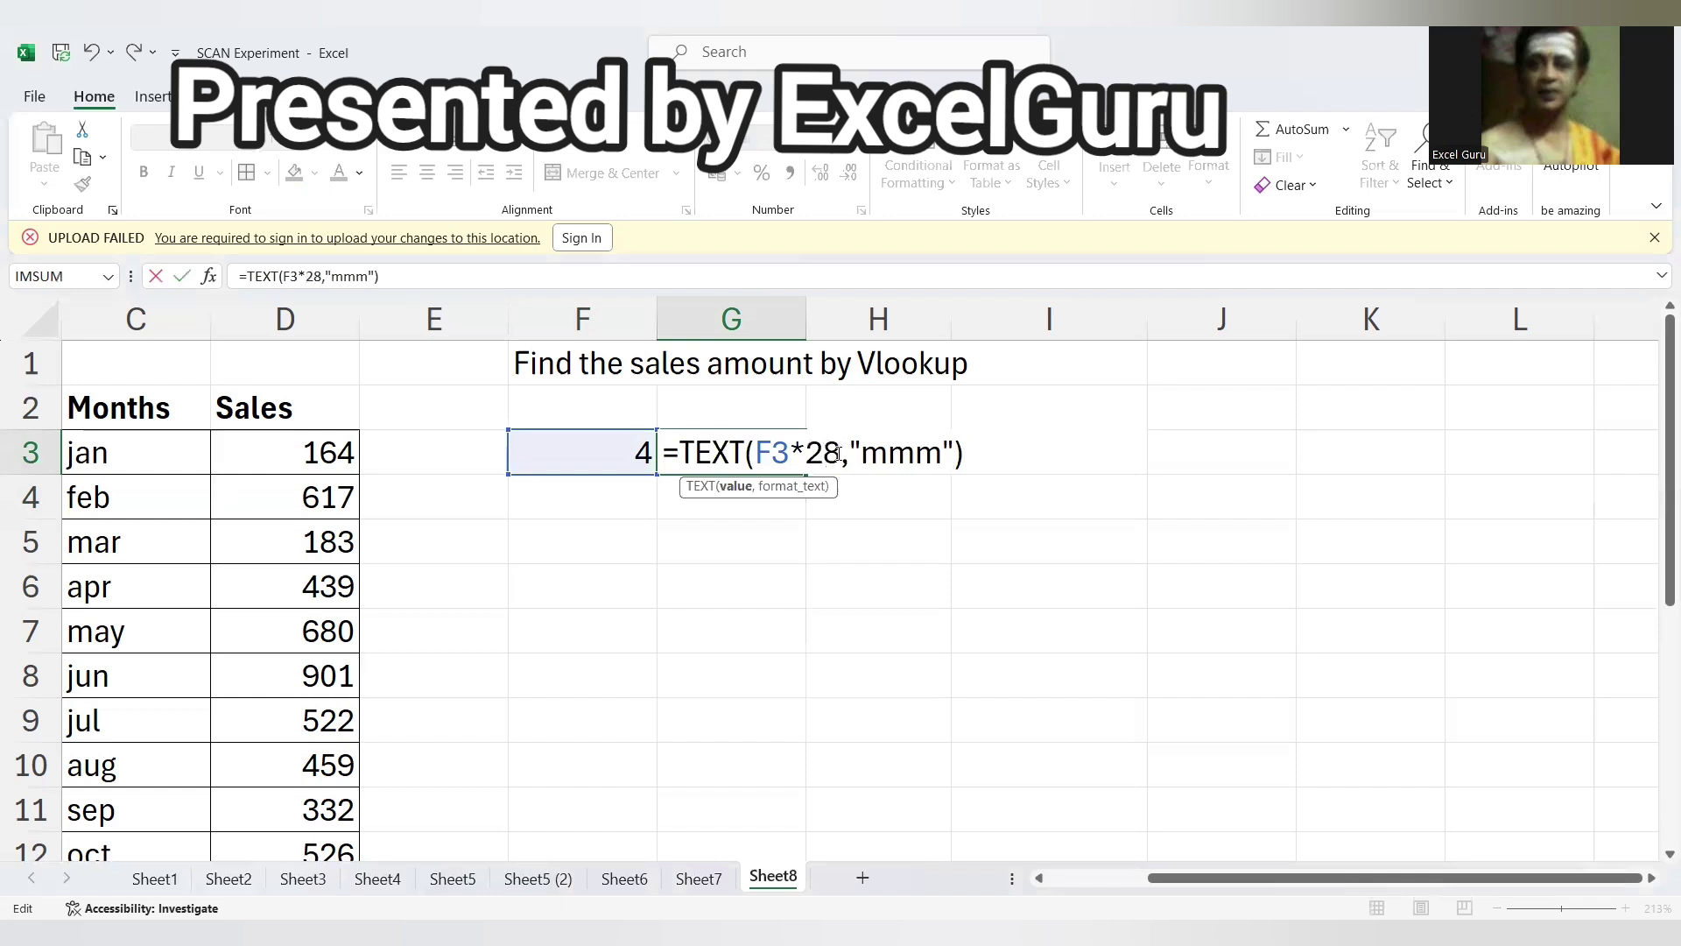
pyautogui.press('Return')
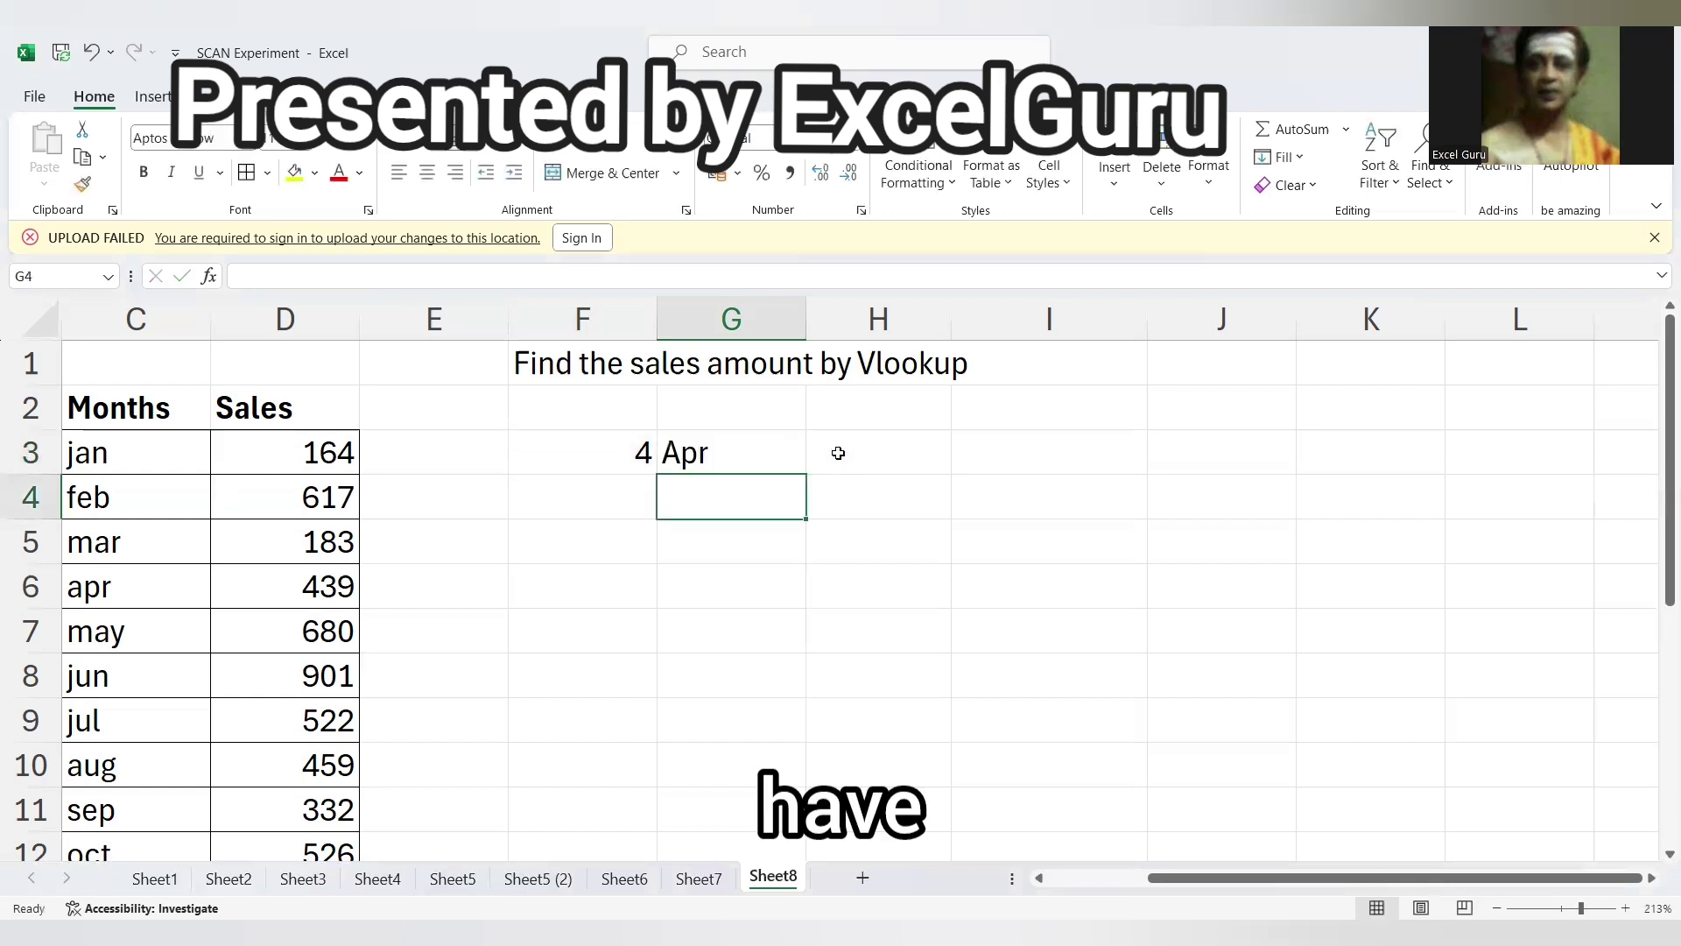
# - Wrap the TEXT expression in G3 inside a VLOOKUP function so that it serves as the lookup value
pyautogui.click(740, 454)
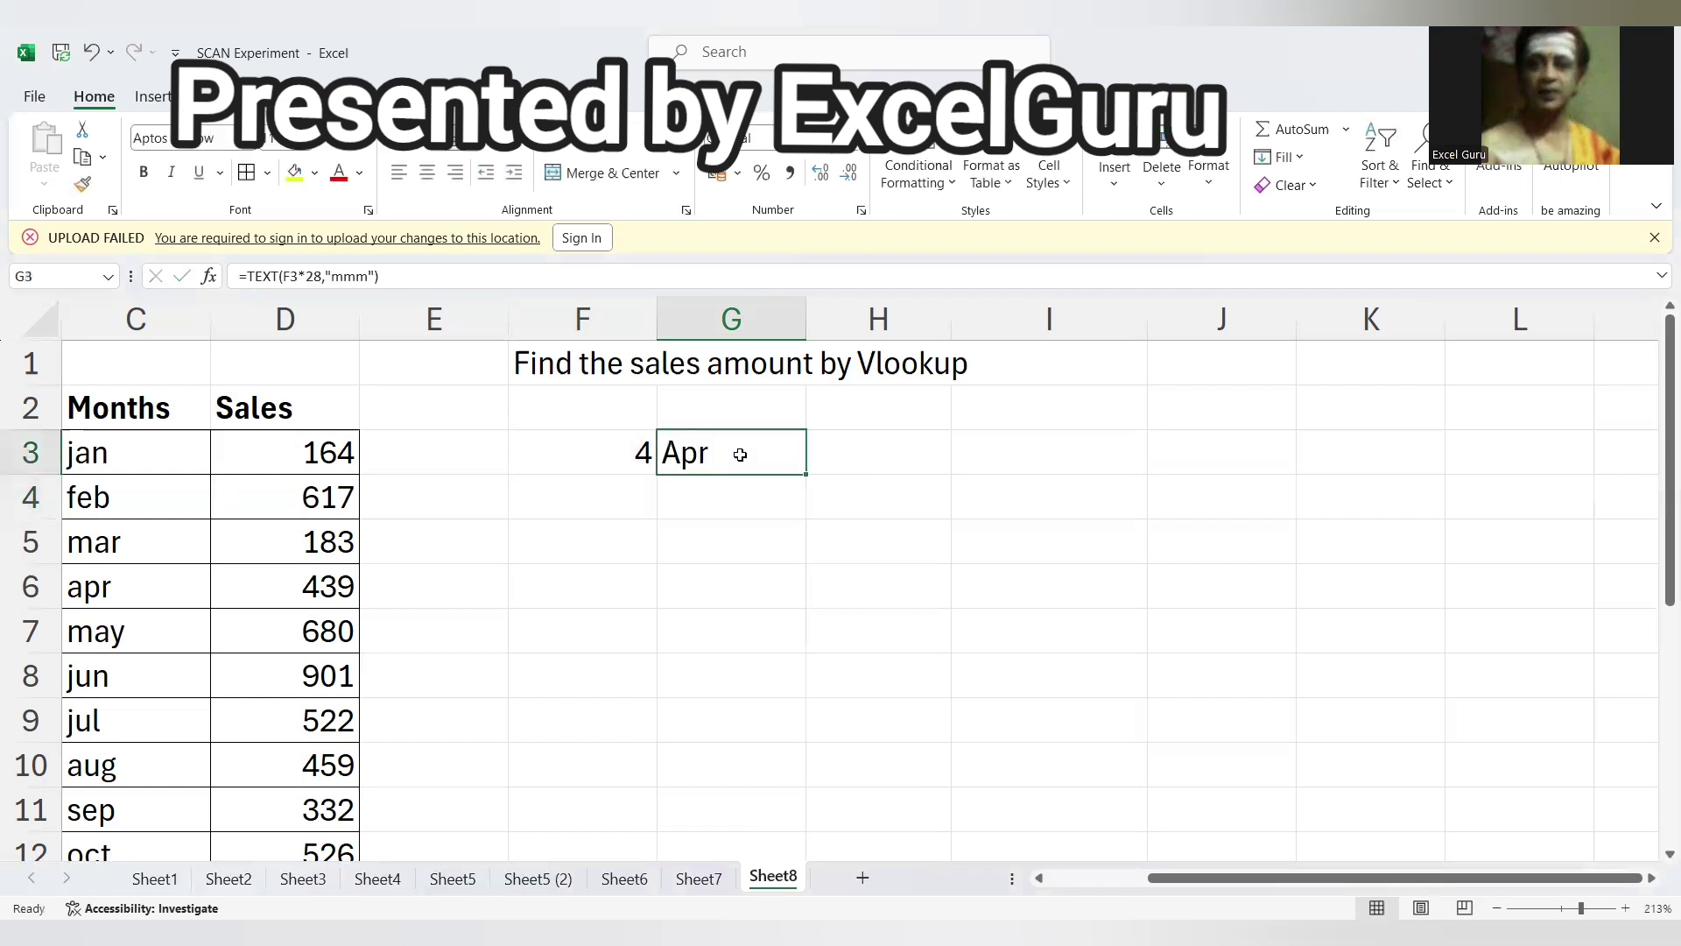
pyautogui.press('F2')
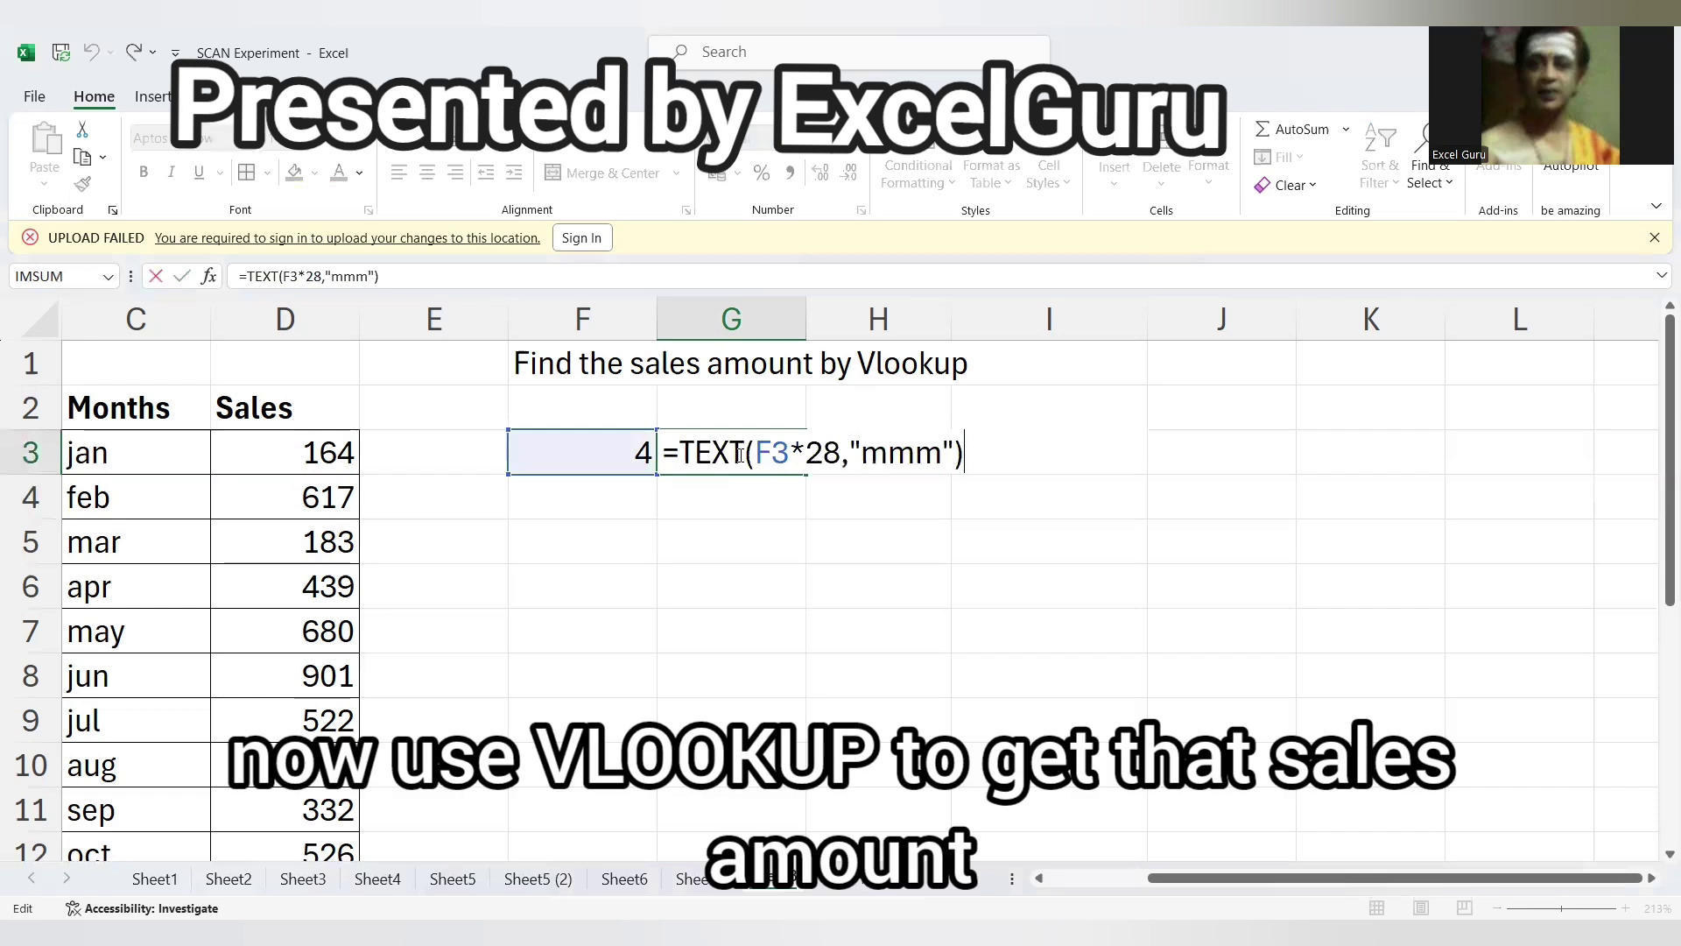
pyautogui.click(688, 446)
pyautogui.write('v')
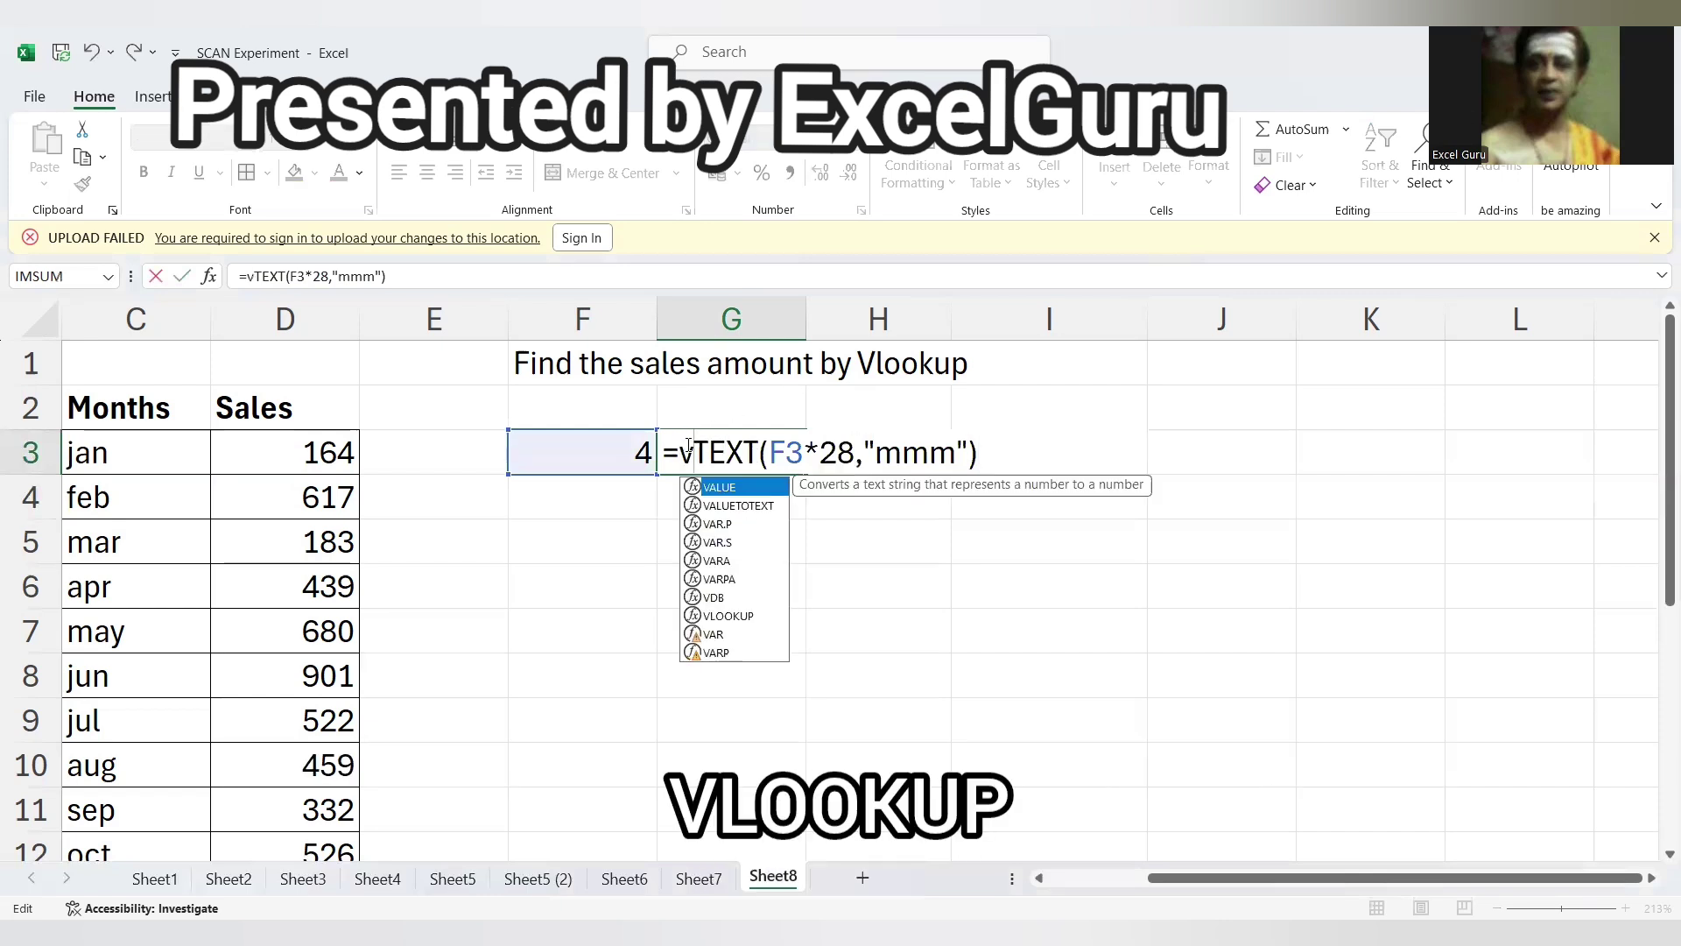
pyautogui.write('l')
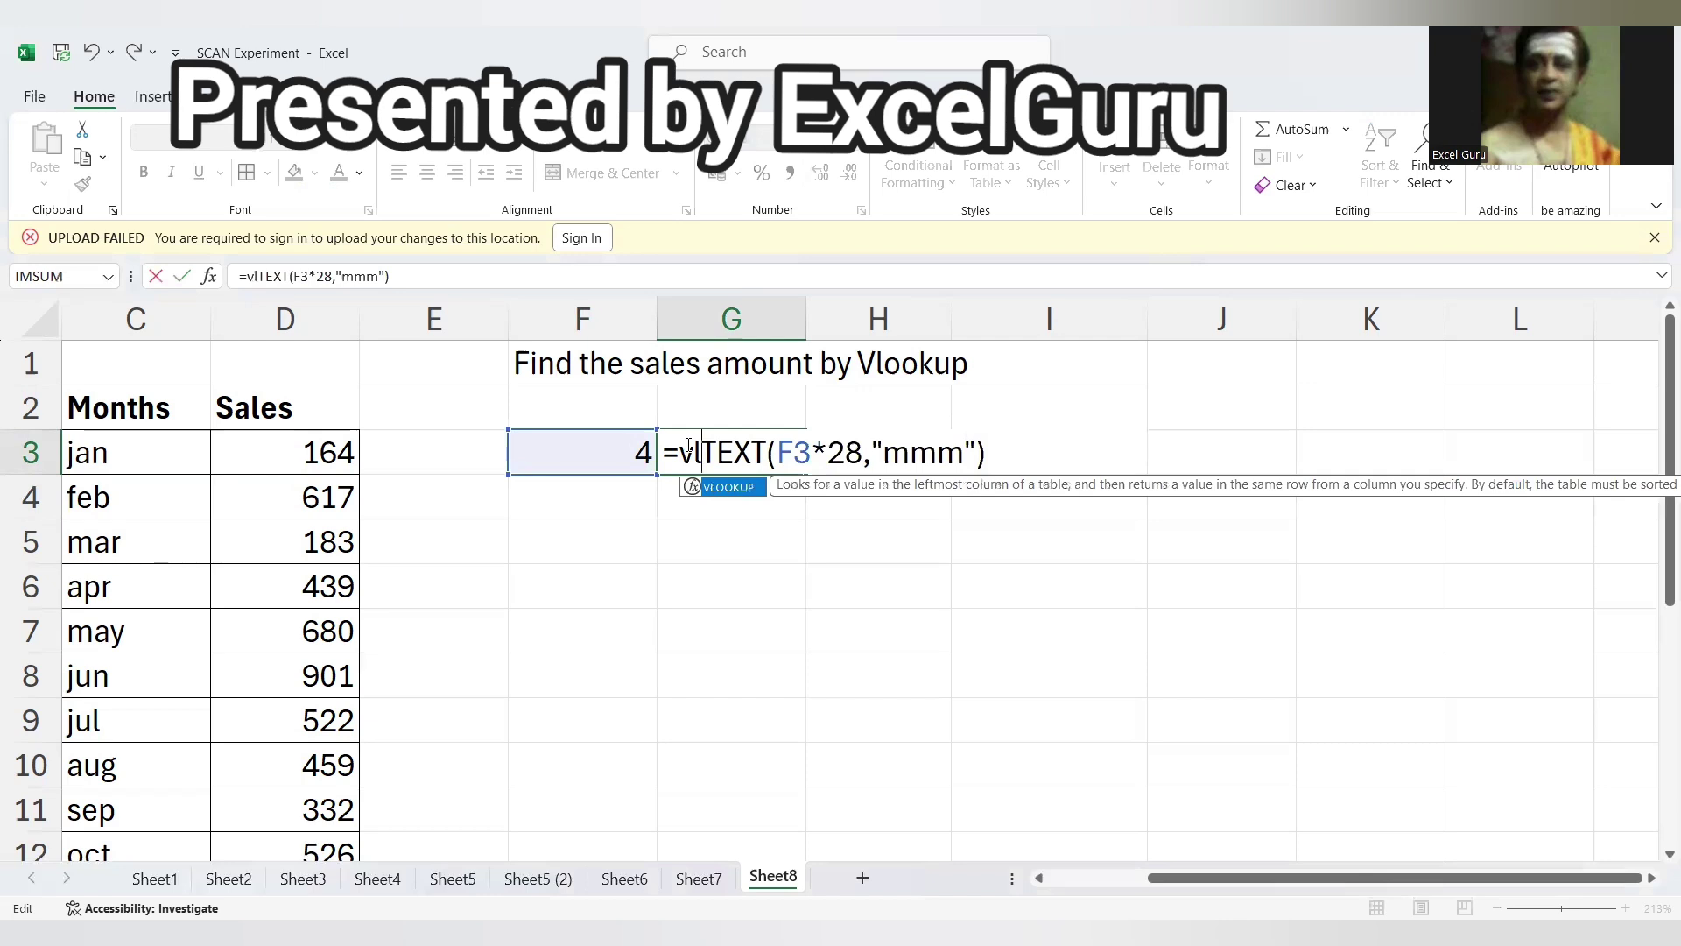
pyautogui.press('Tab')
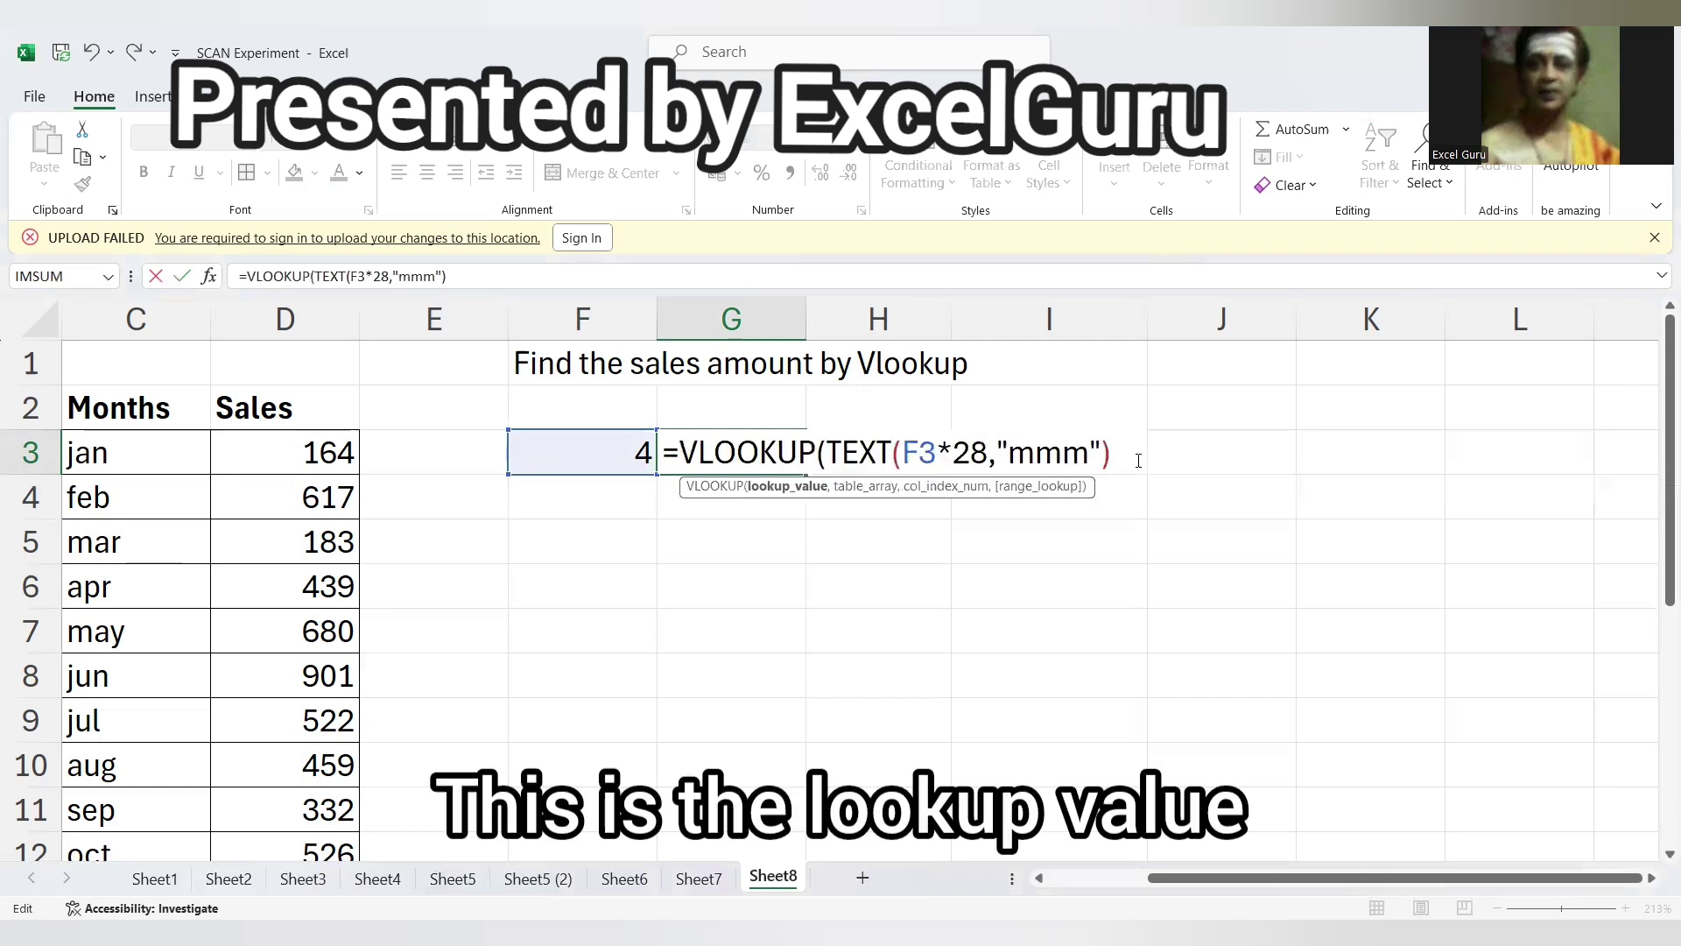
pyautogui.write(',')
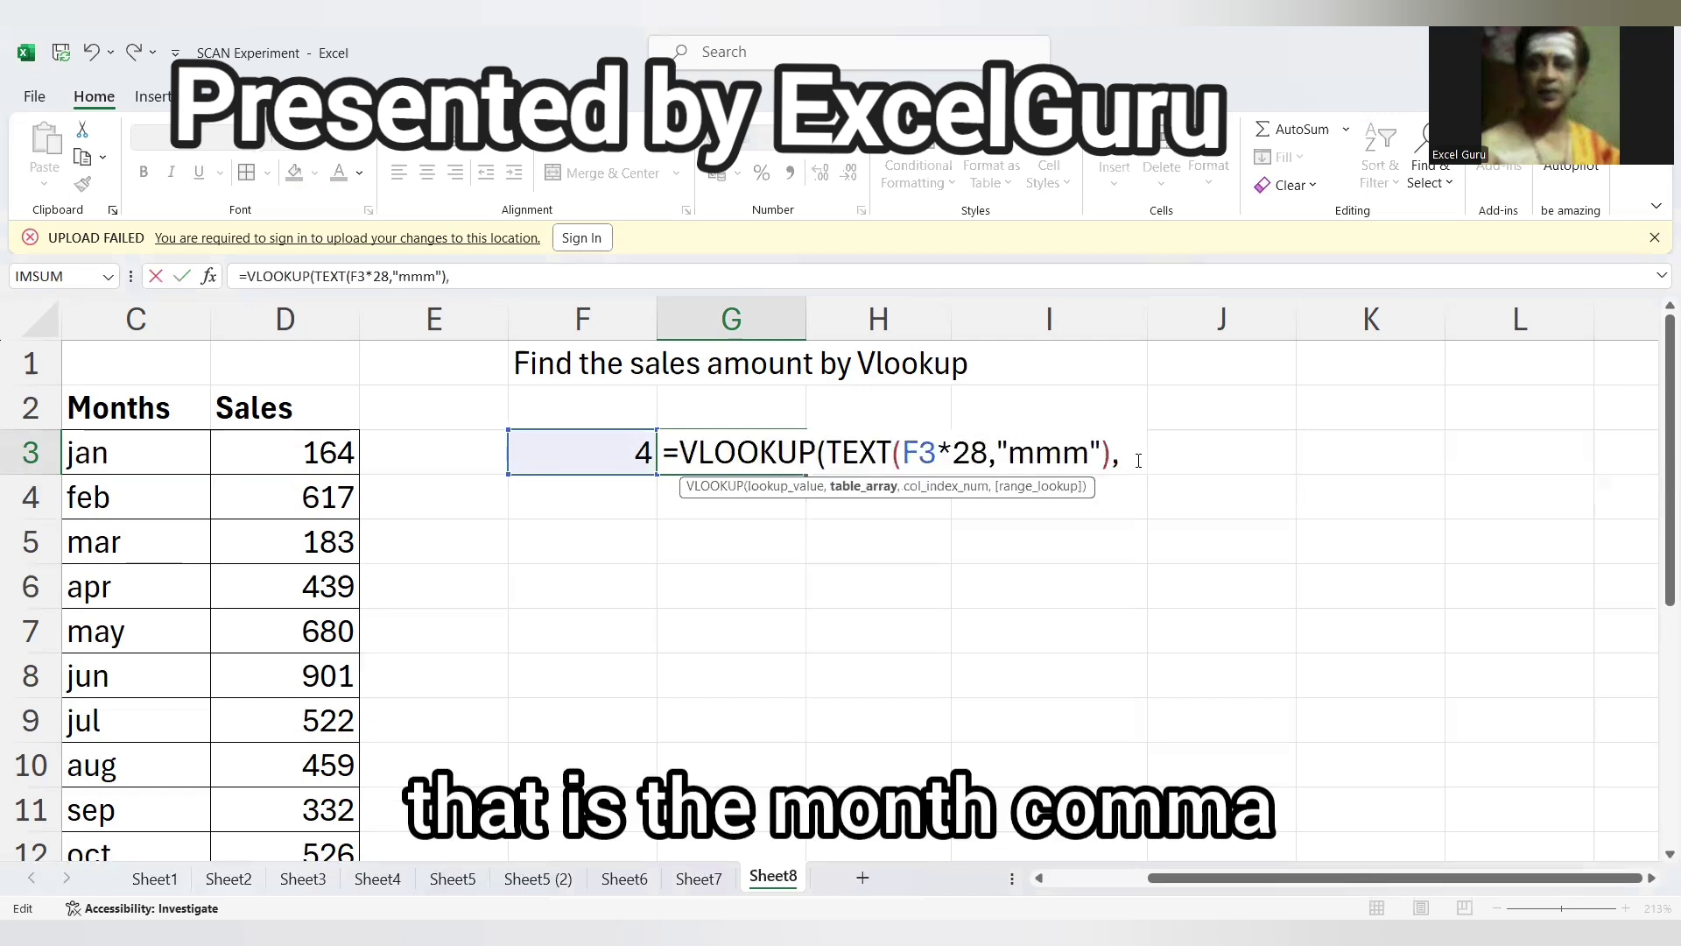
# - Complete the VLOOKUP in G3 with table range C3:D14, column index 2 and match type 0, and enter it
pyautogui.click(171, 463)
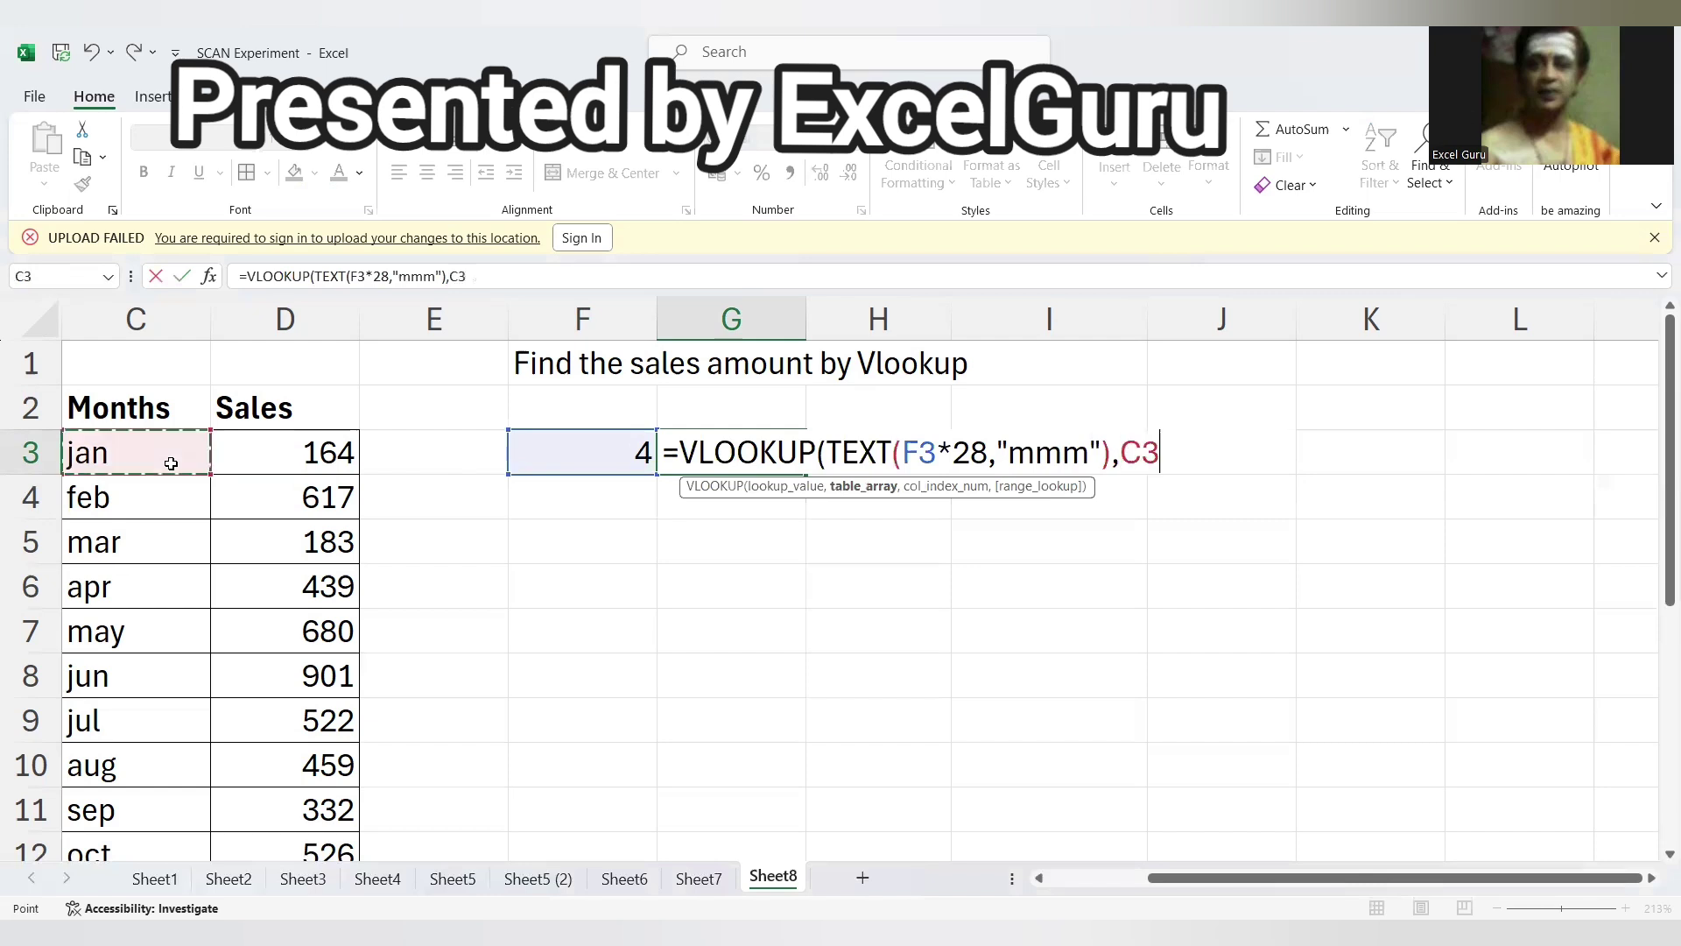
pyautogui.hotkey('shift', 'Right')
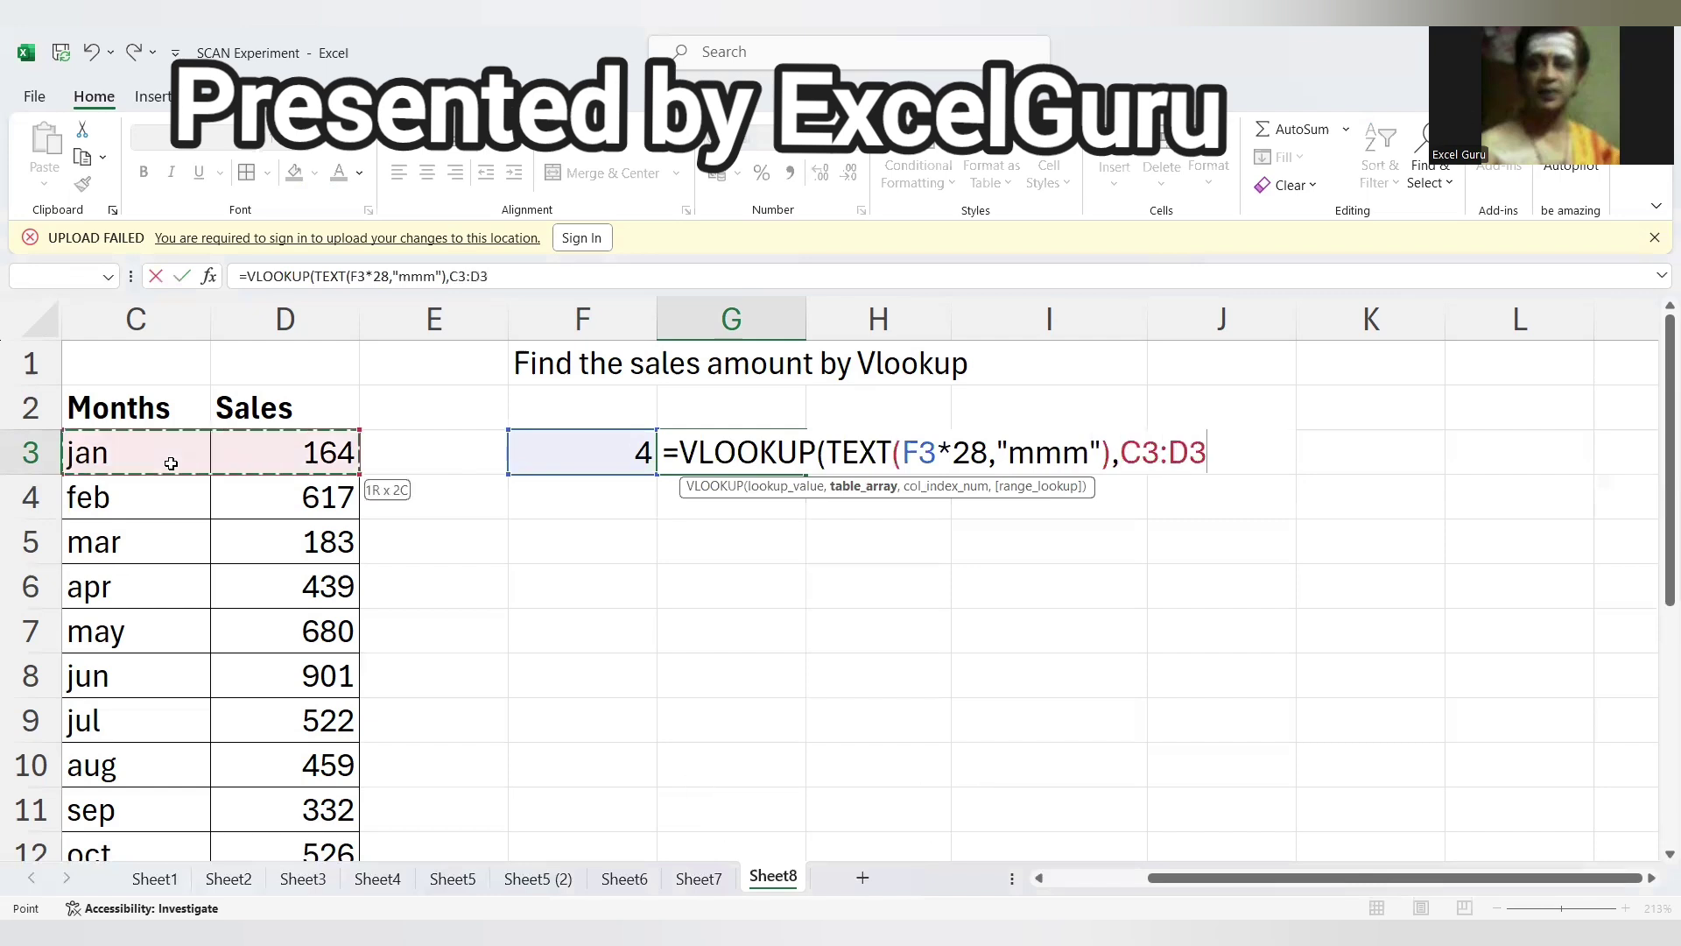
pyautogui.hotkey('ctrl', 'shift', 'Down')
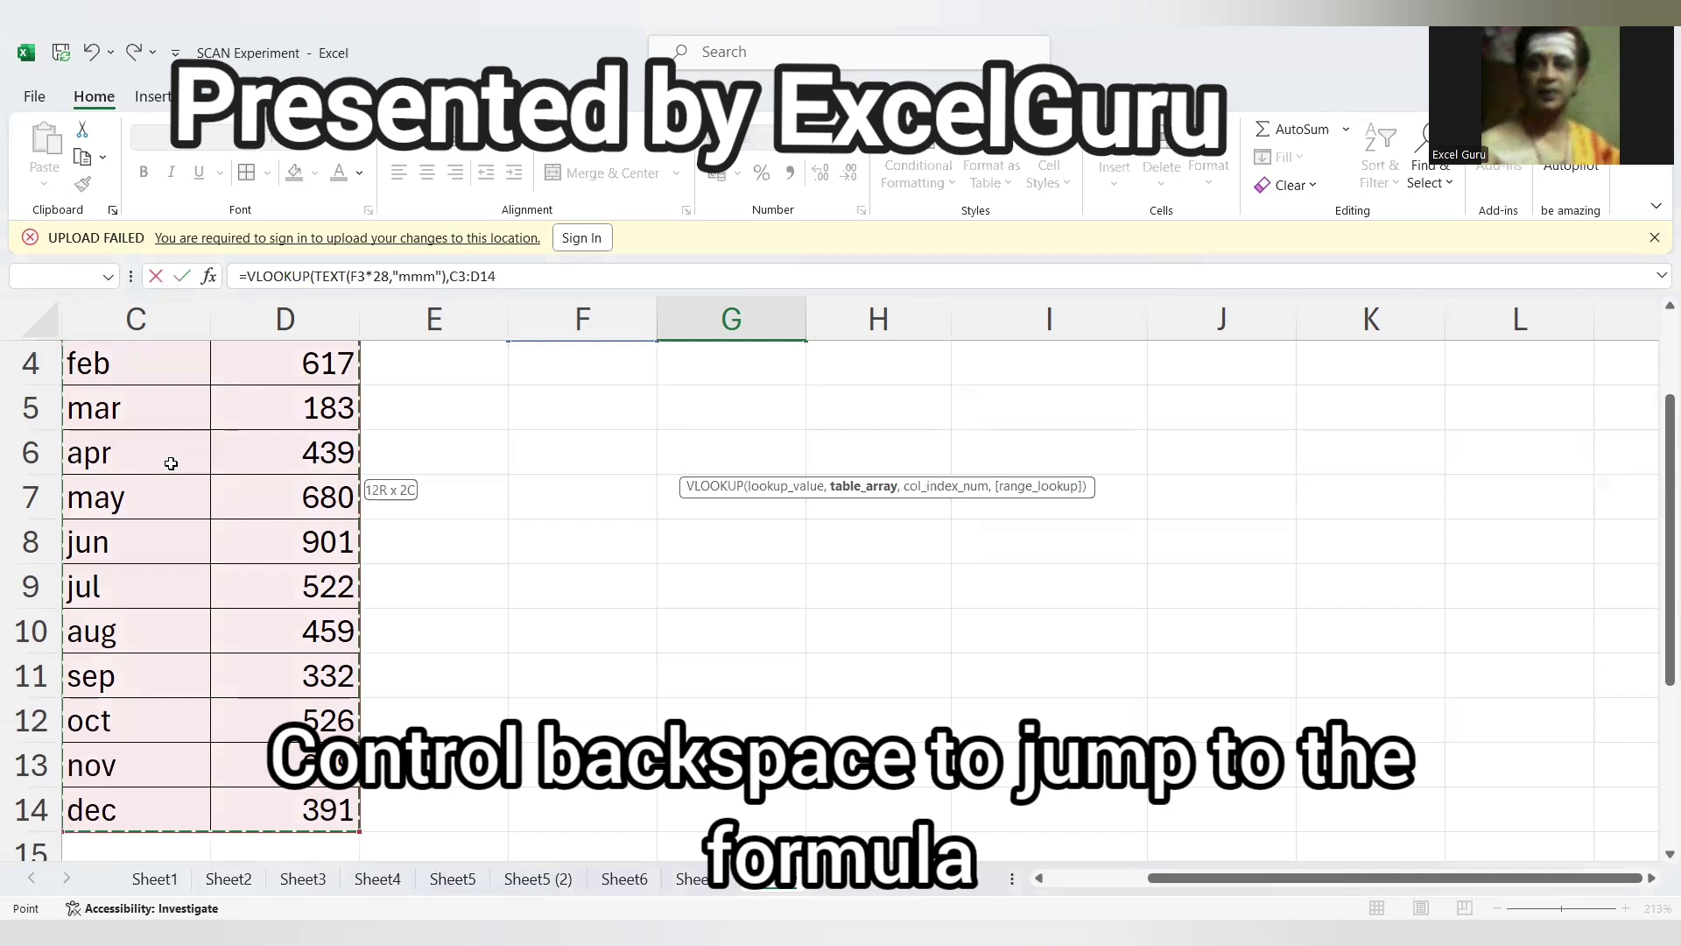
pyautogui.hotkey('ctrl', 'BackSpace')
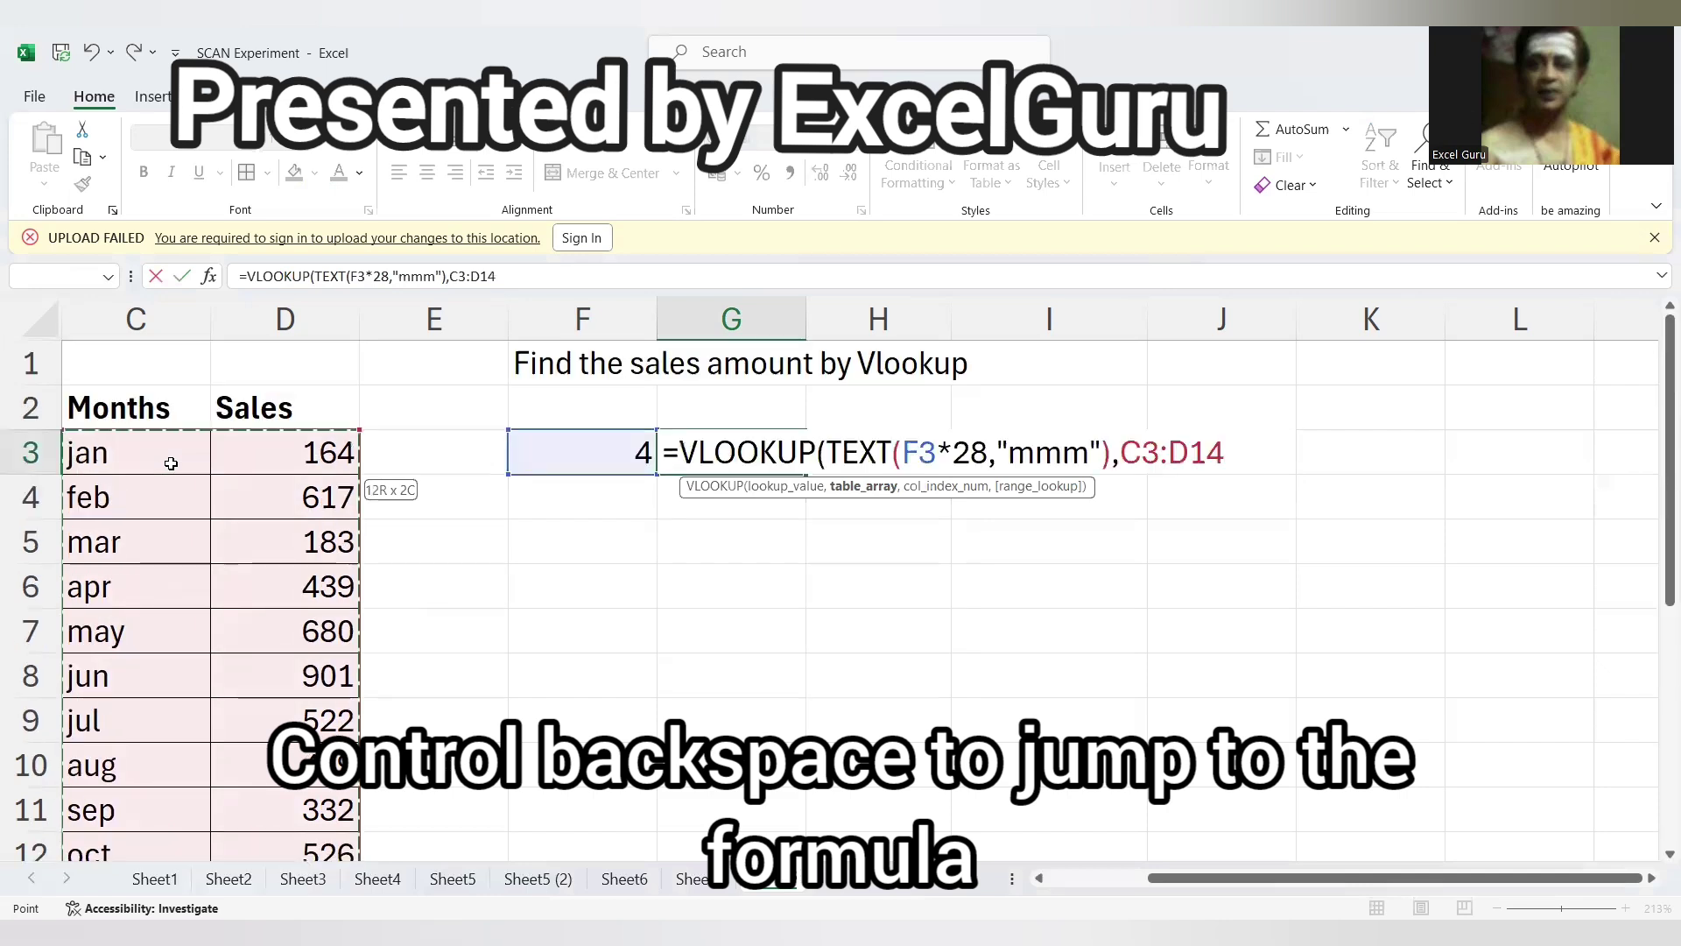
pyautogui.write(',2')
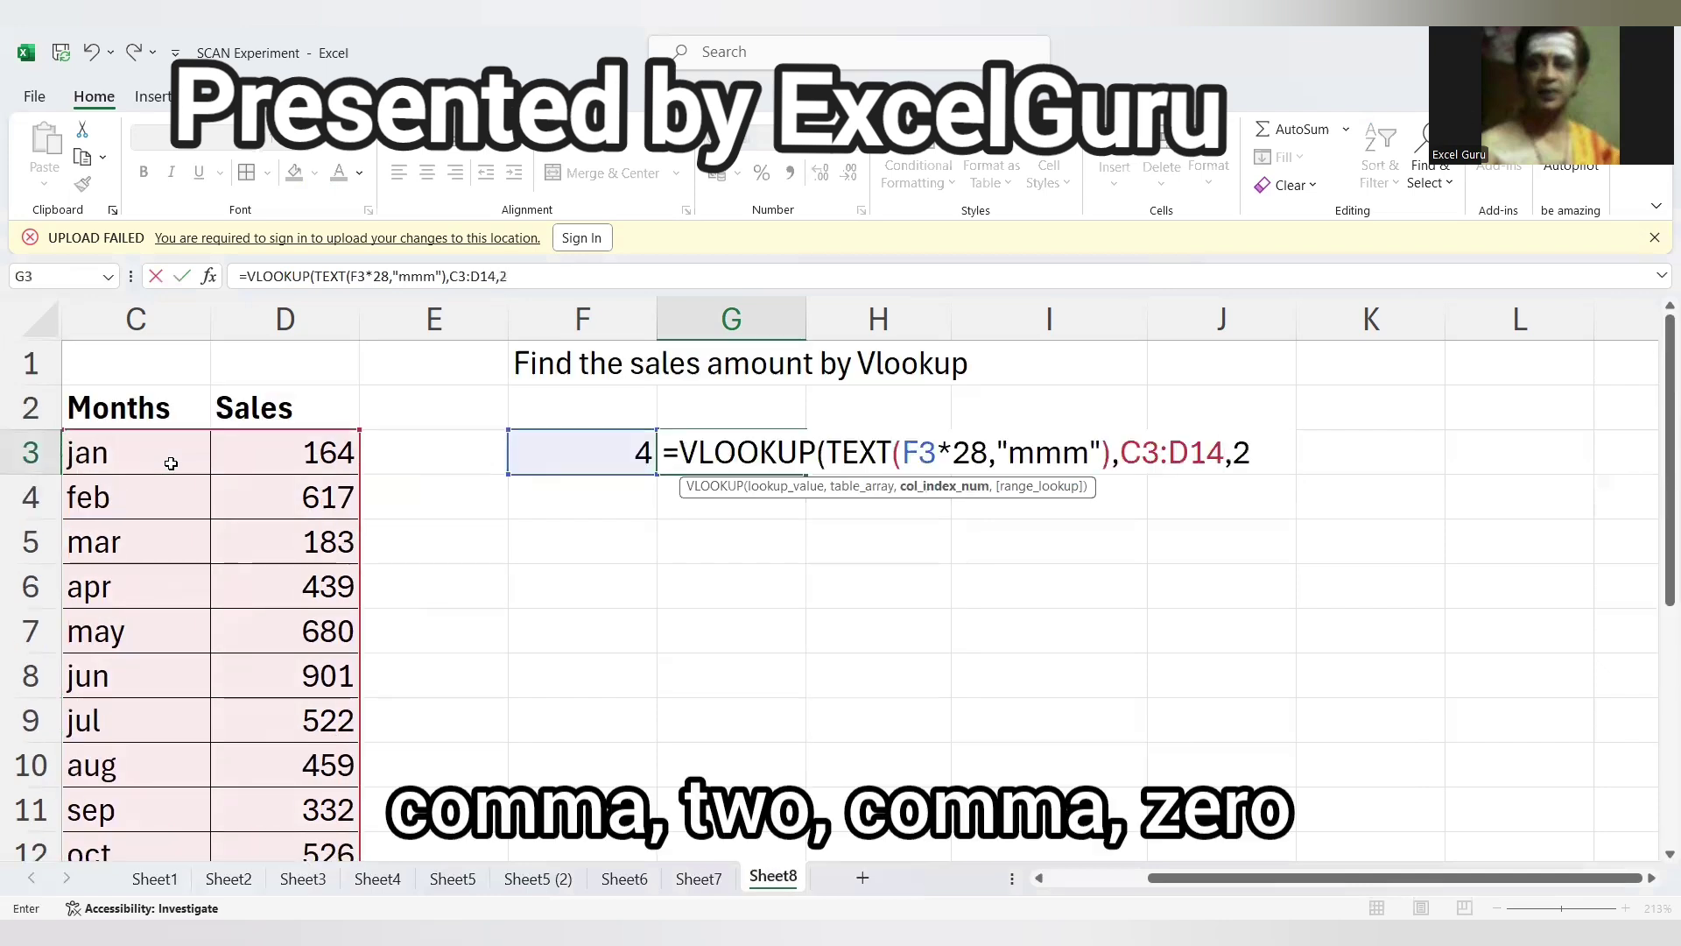
pyautogui.write(',0')
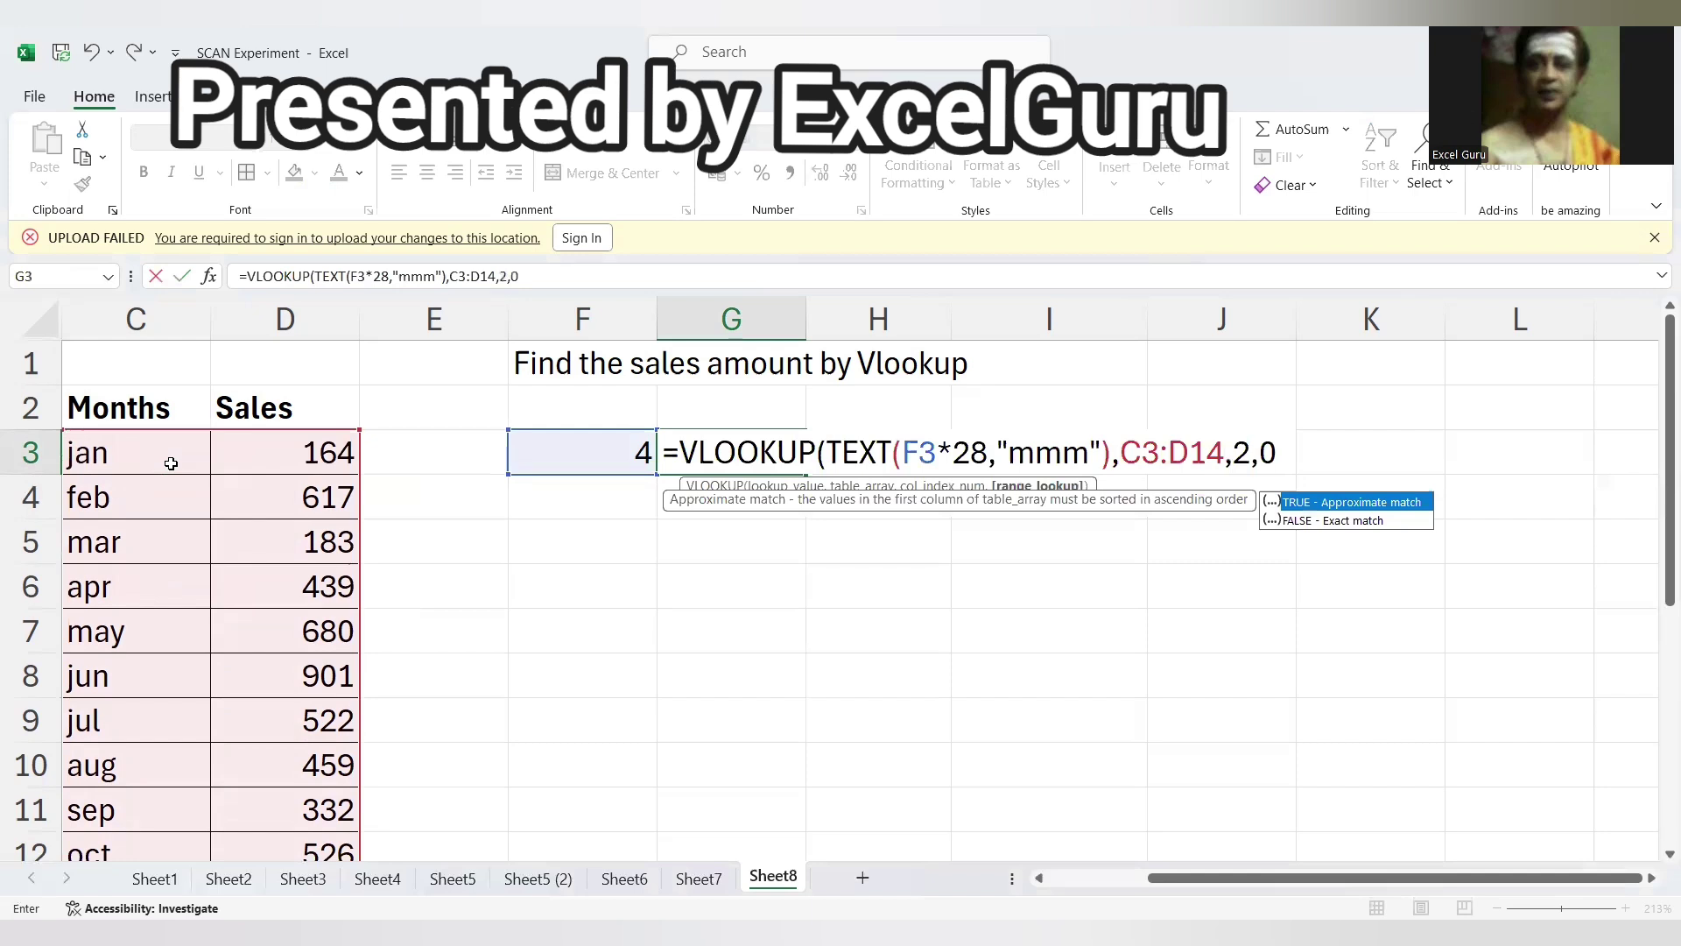
pyautogui.write(')')
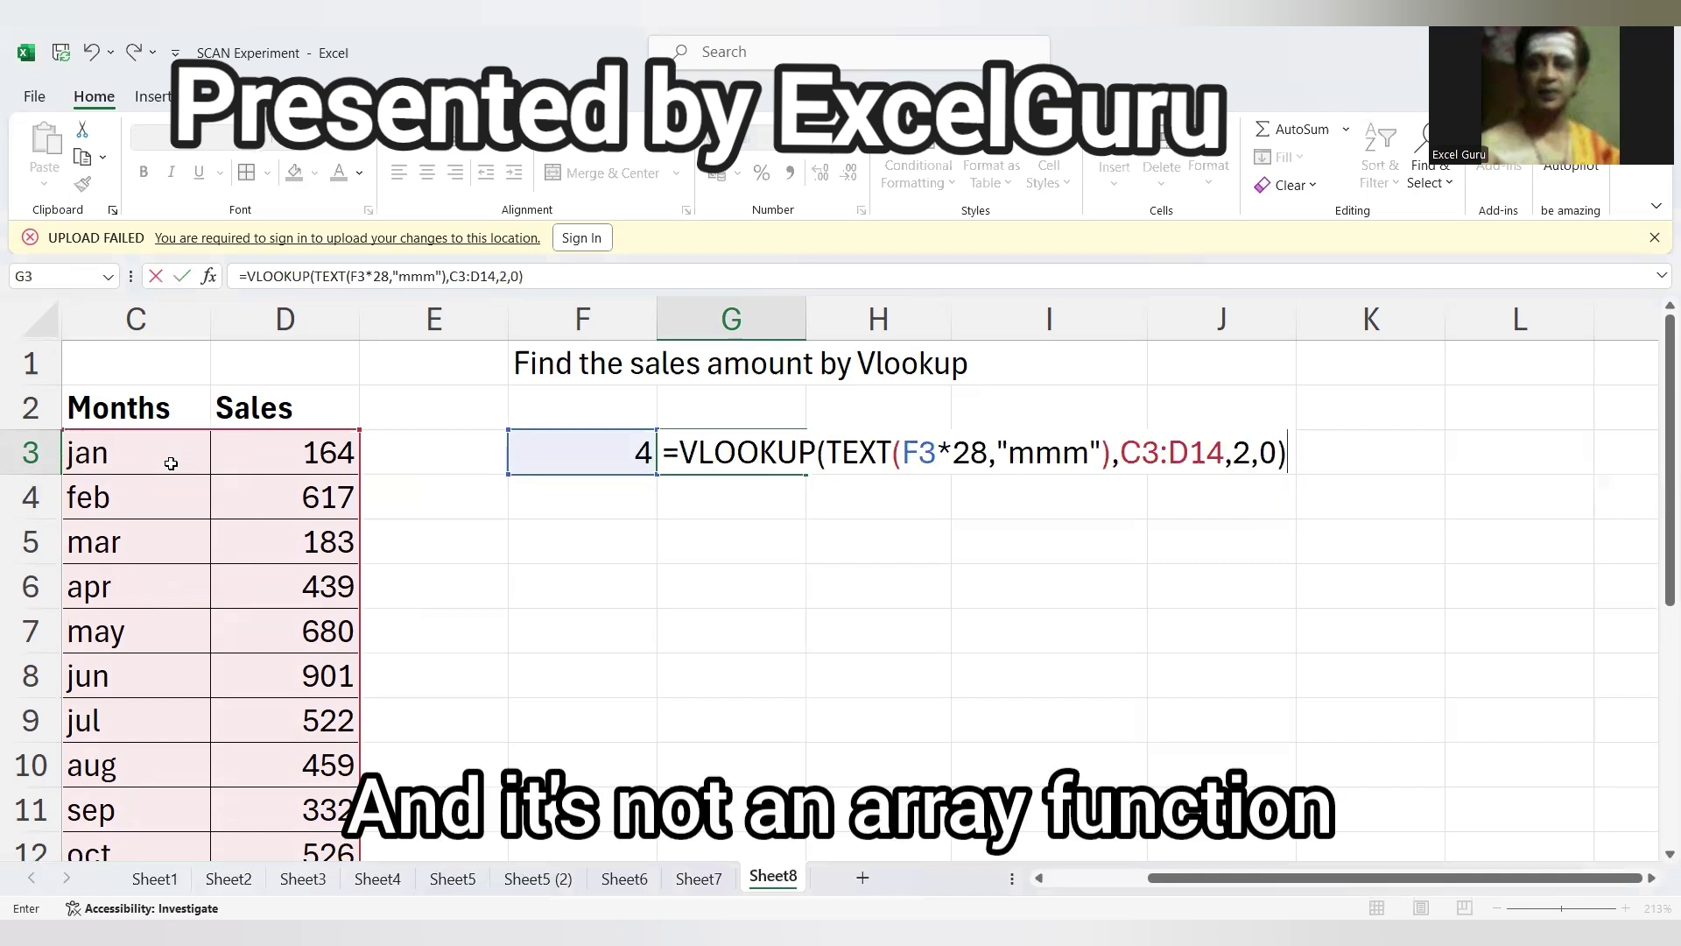
pyautogui.press('Return')
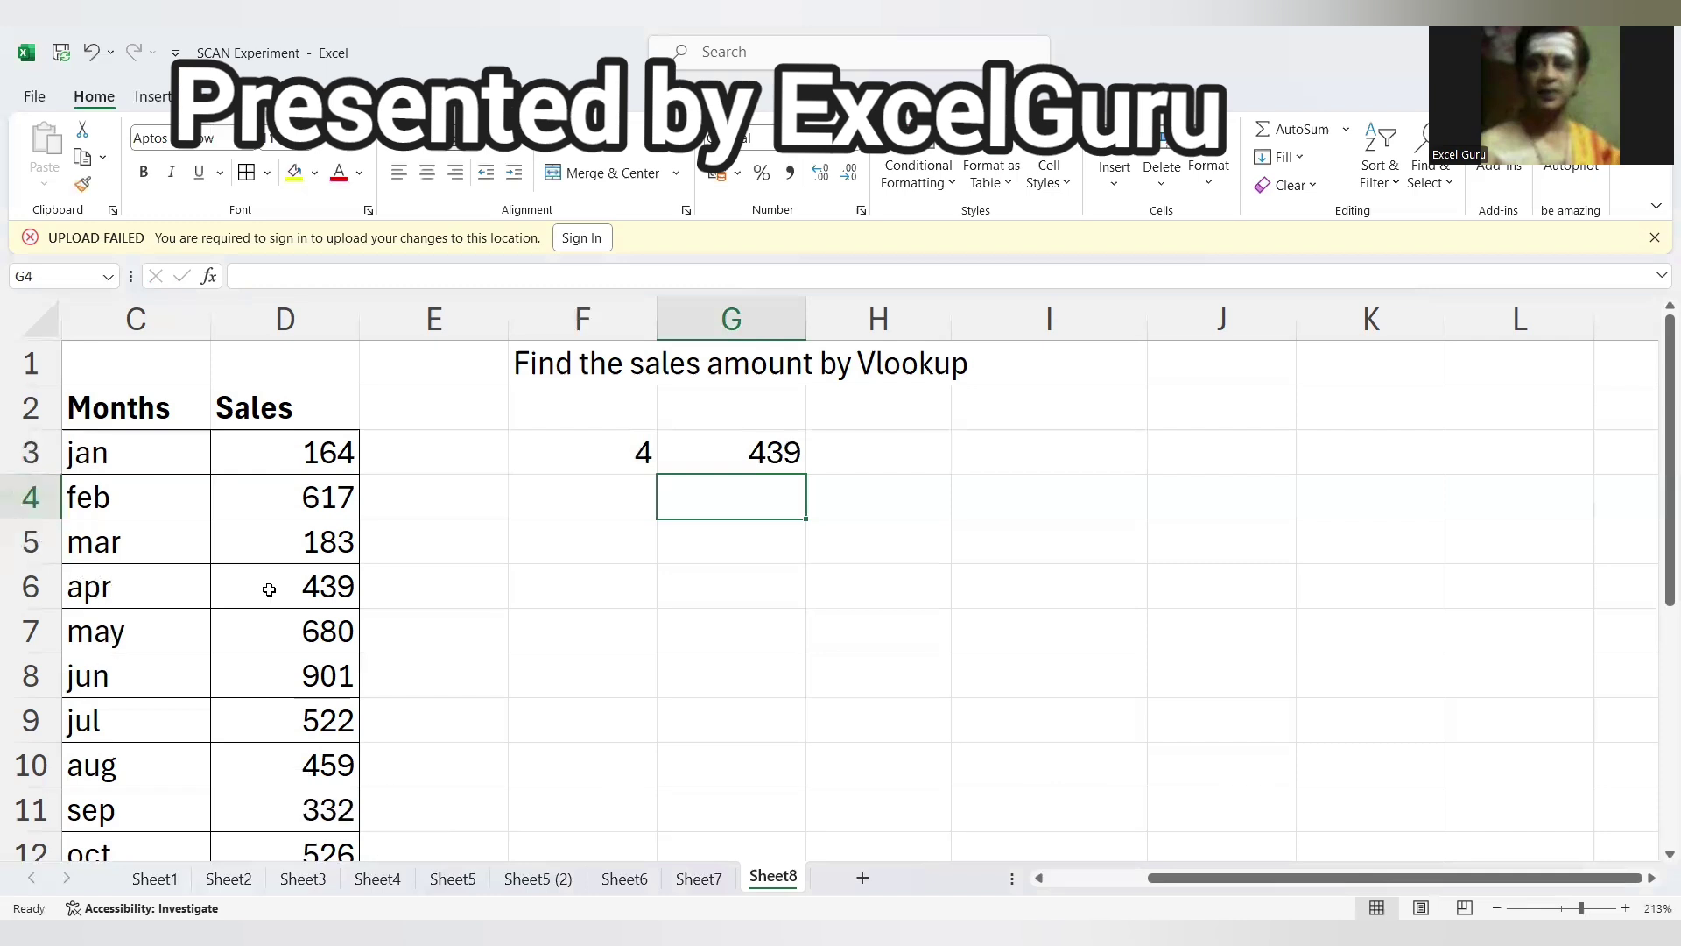
# - Compare G3 with April's sales in D6, choose 2 from the F3 drop-down list, and check the updated G3
pyautogui.click(304, 582)
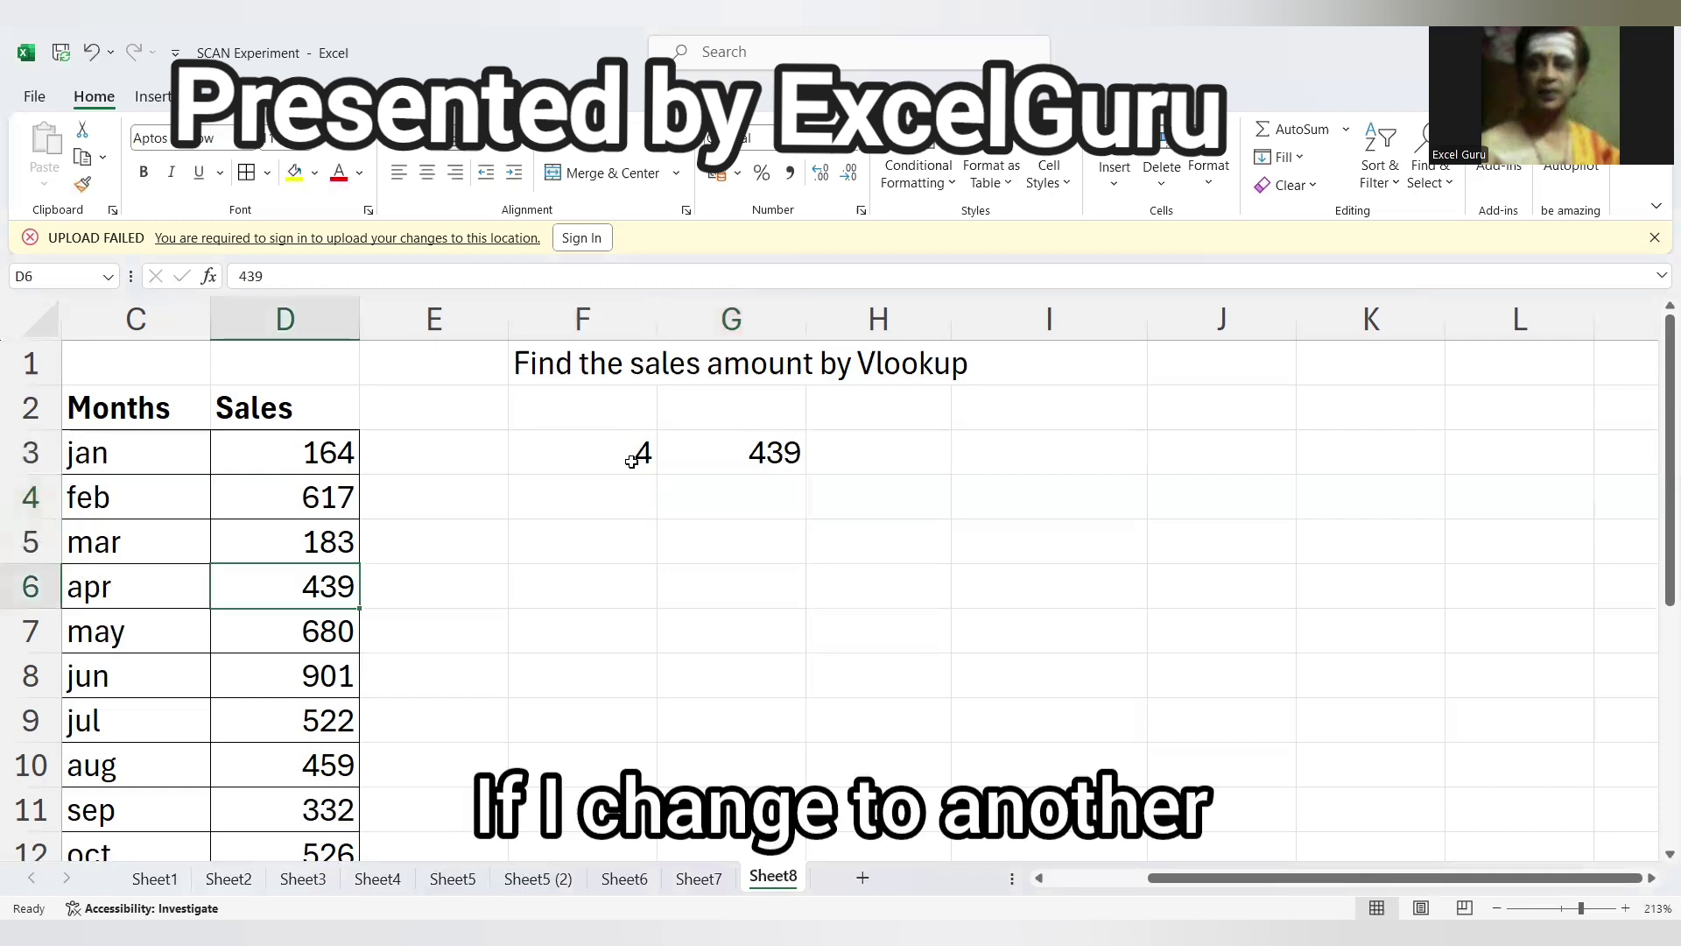
pyautogui.click(632, 461)
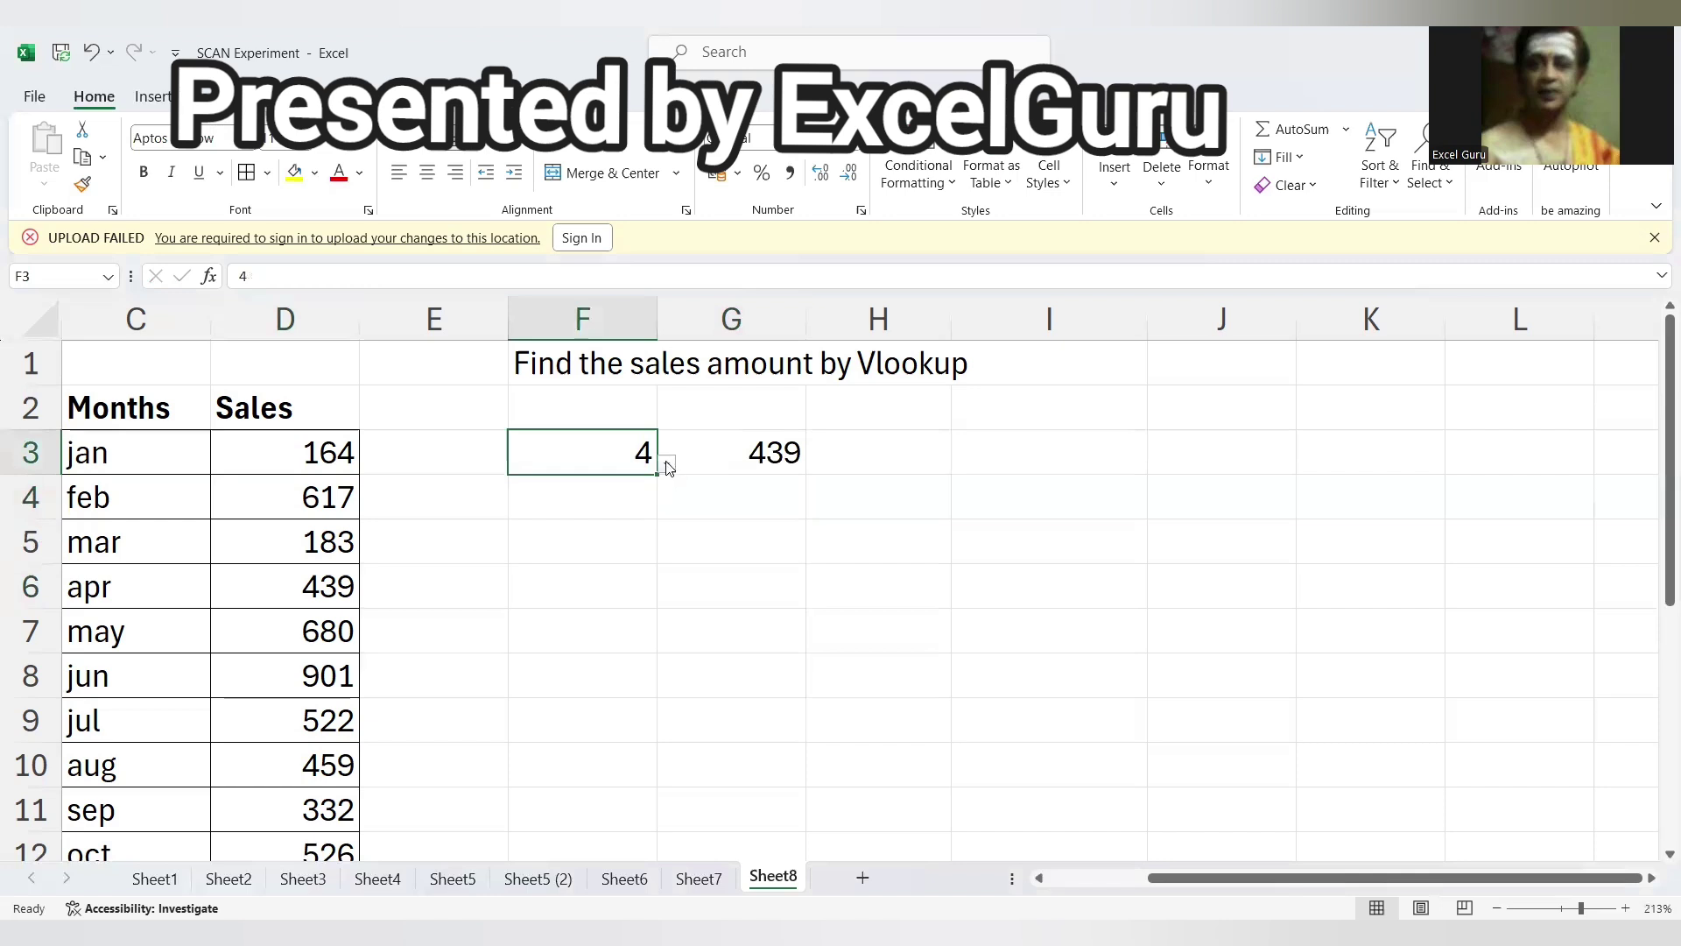
pyautogui.click(667, 464)
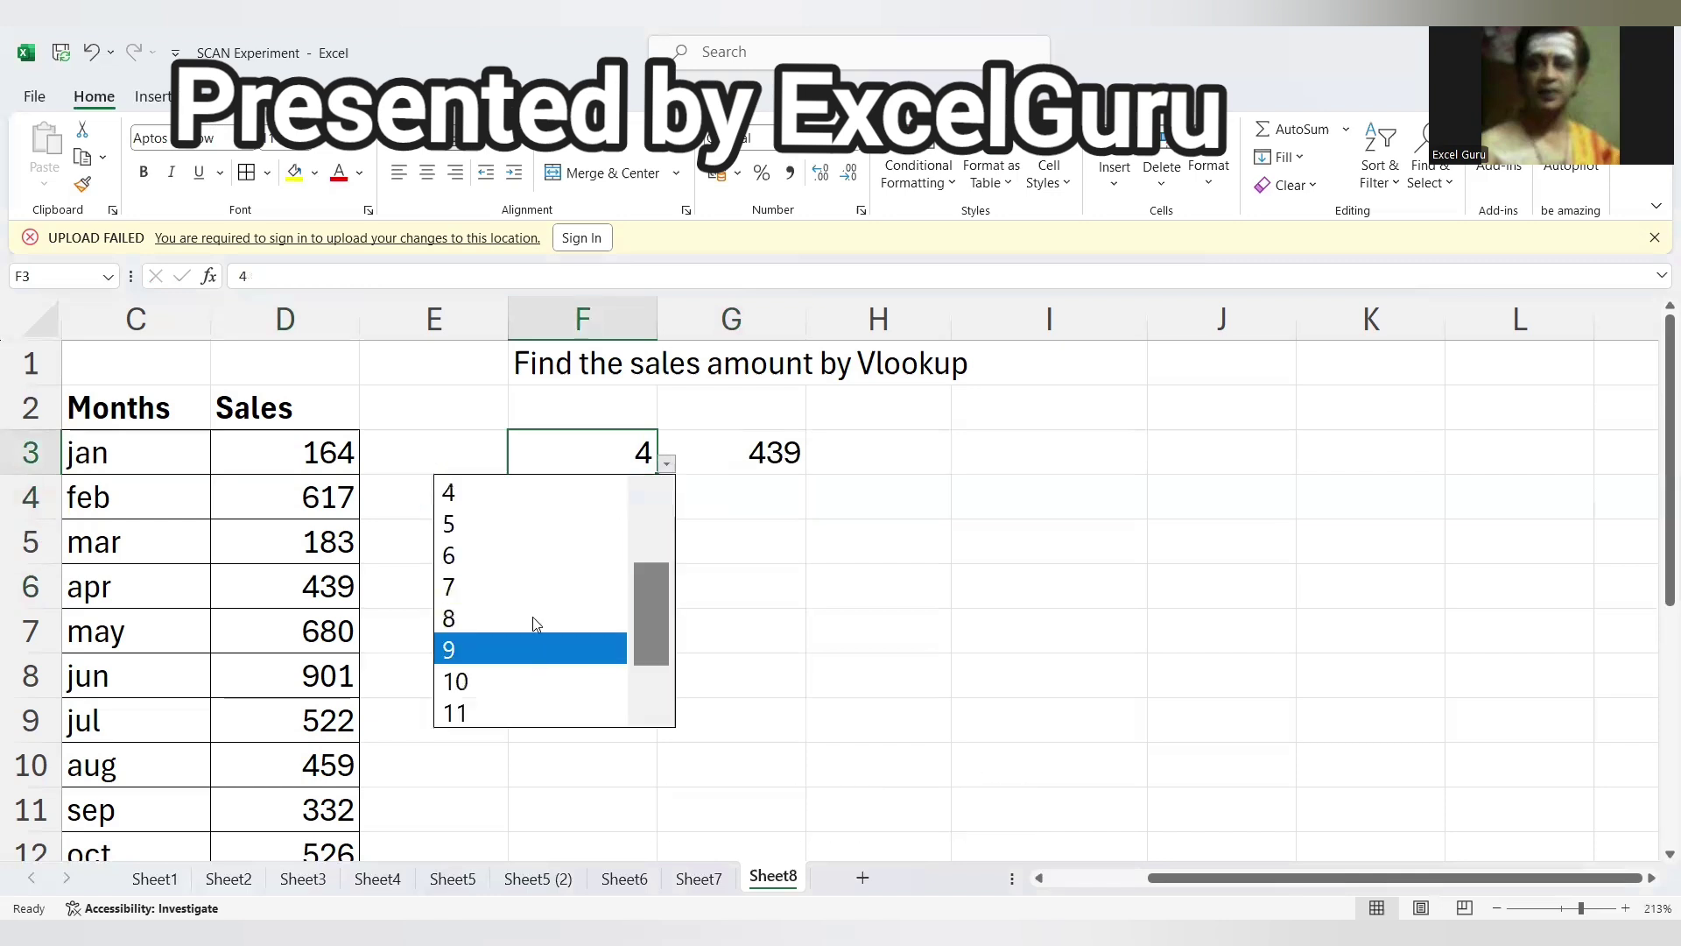
pyautogui.scroll(2, 644, 494)
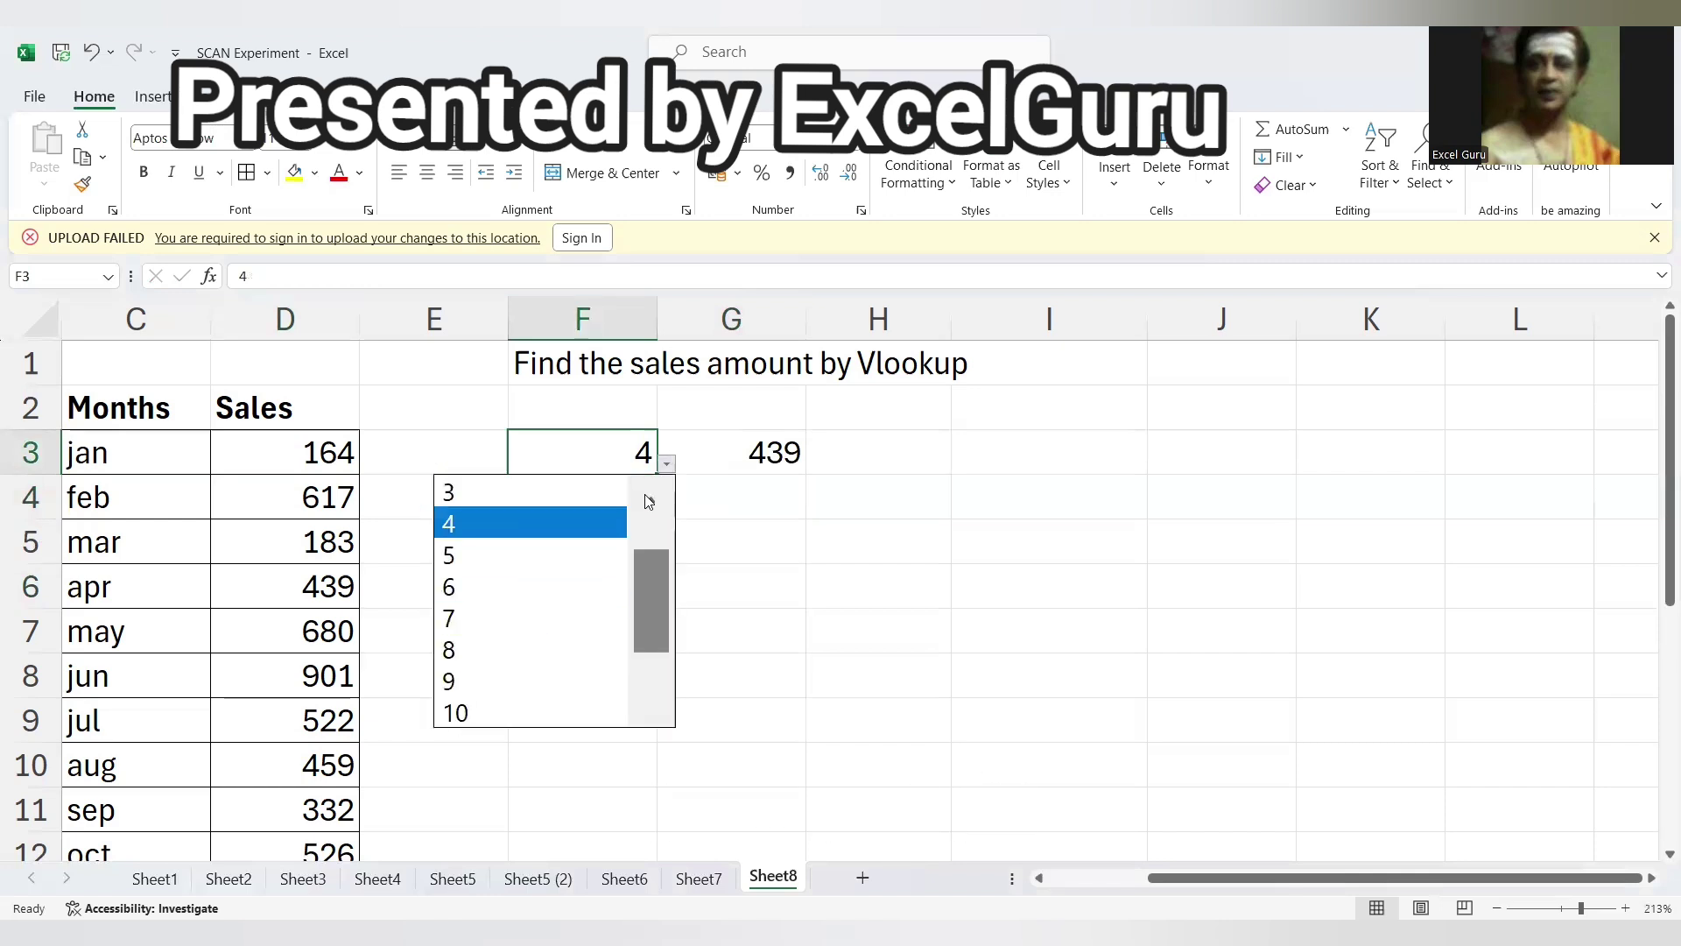
pyautogui.click(511, 487)
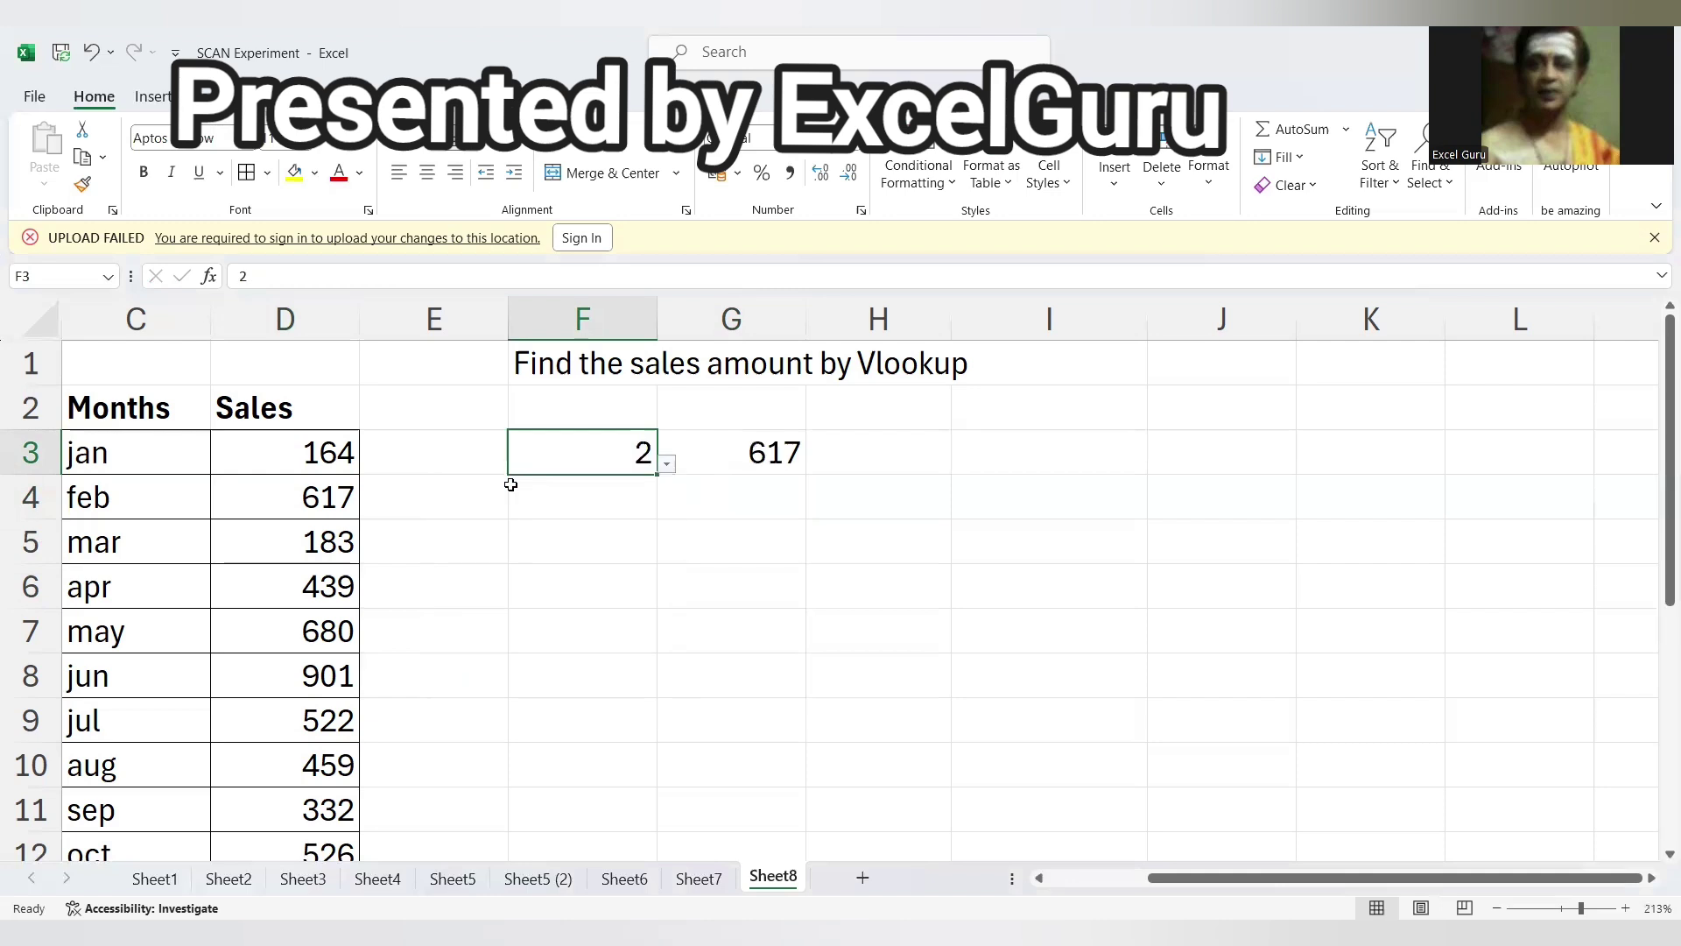
pyautogui.click(735, 469)
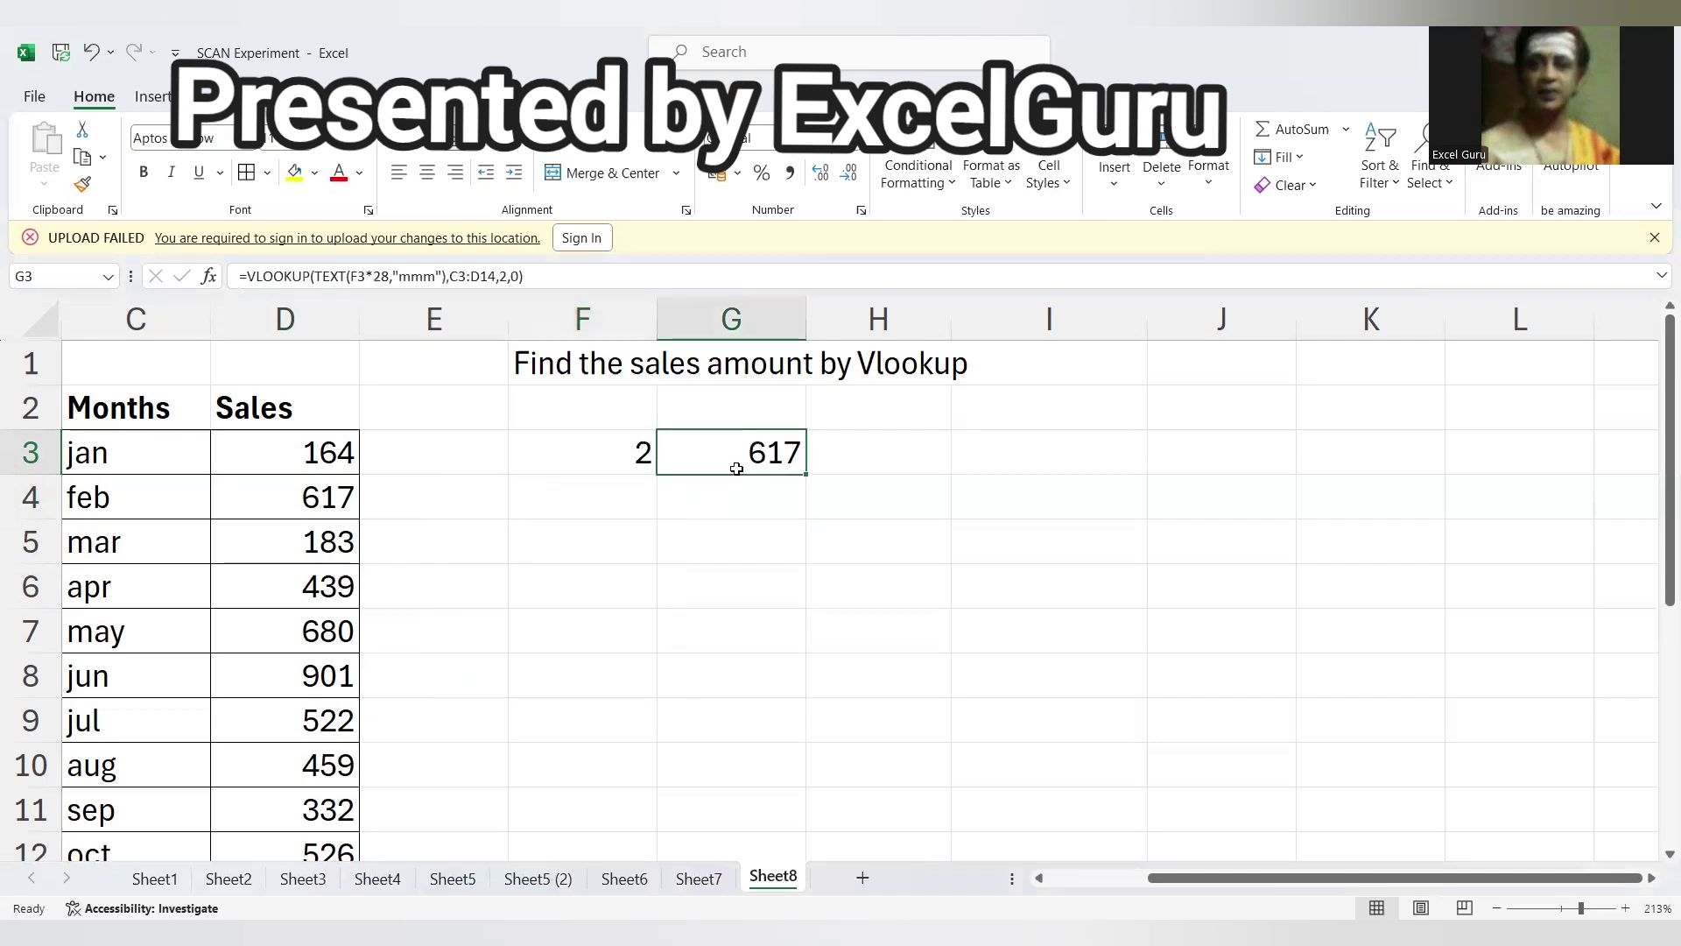